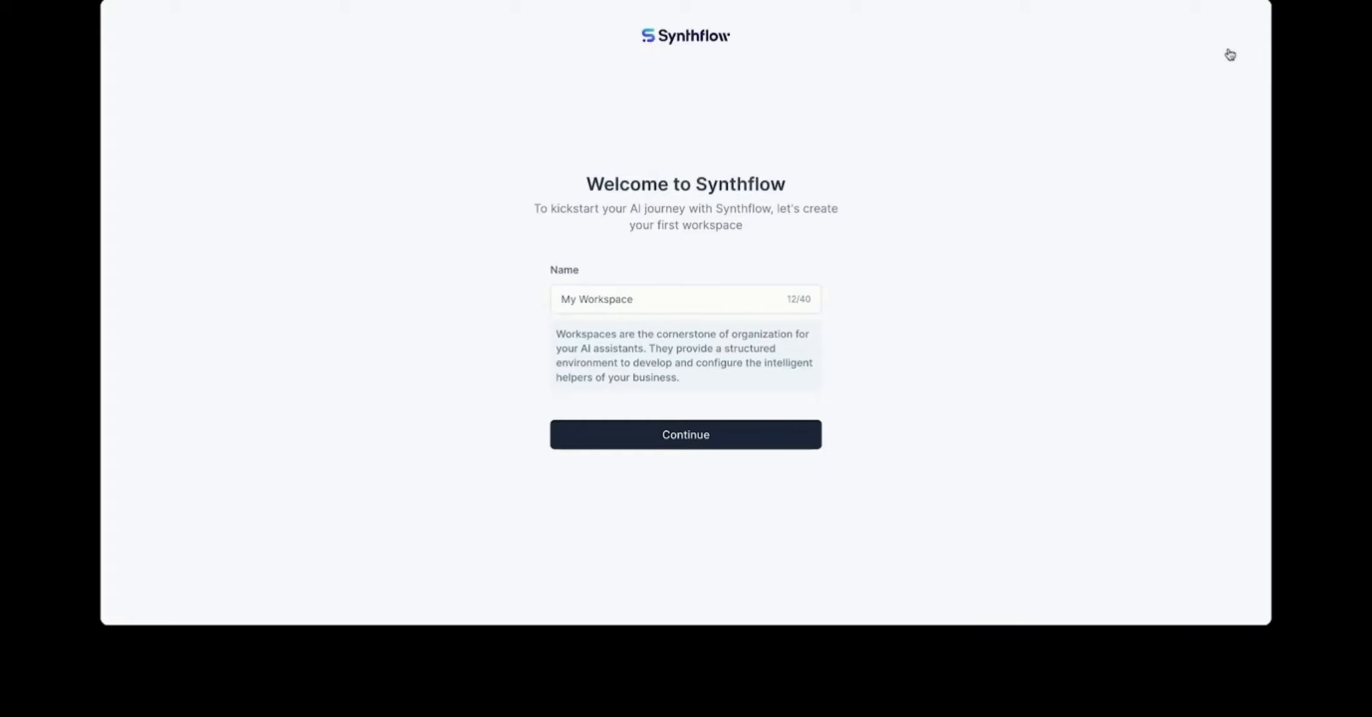
Create the first workspace with the name My Workspace and skip the introductory questionnaire
left_click(654, 448)
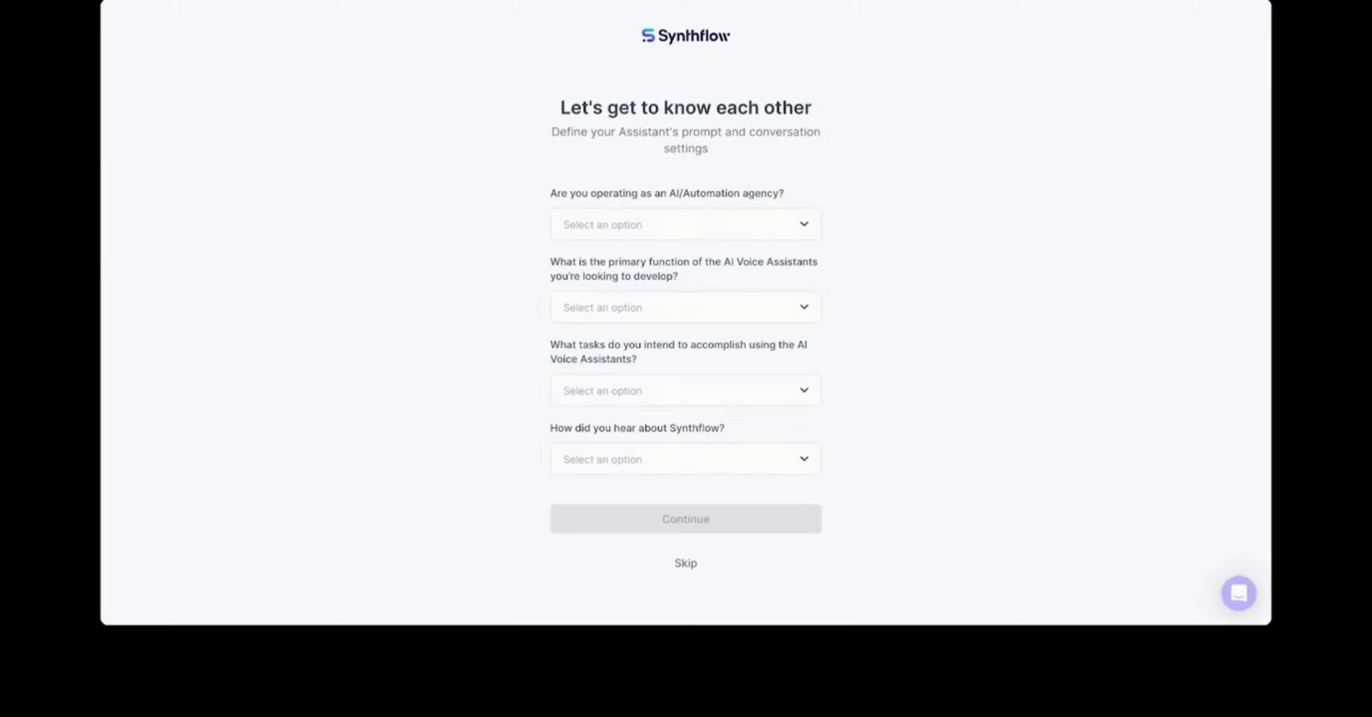
left_click(686, 564)
left_click(626, 419)
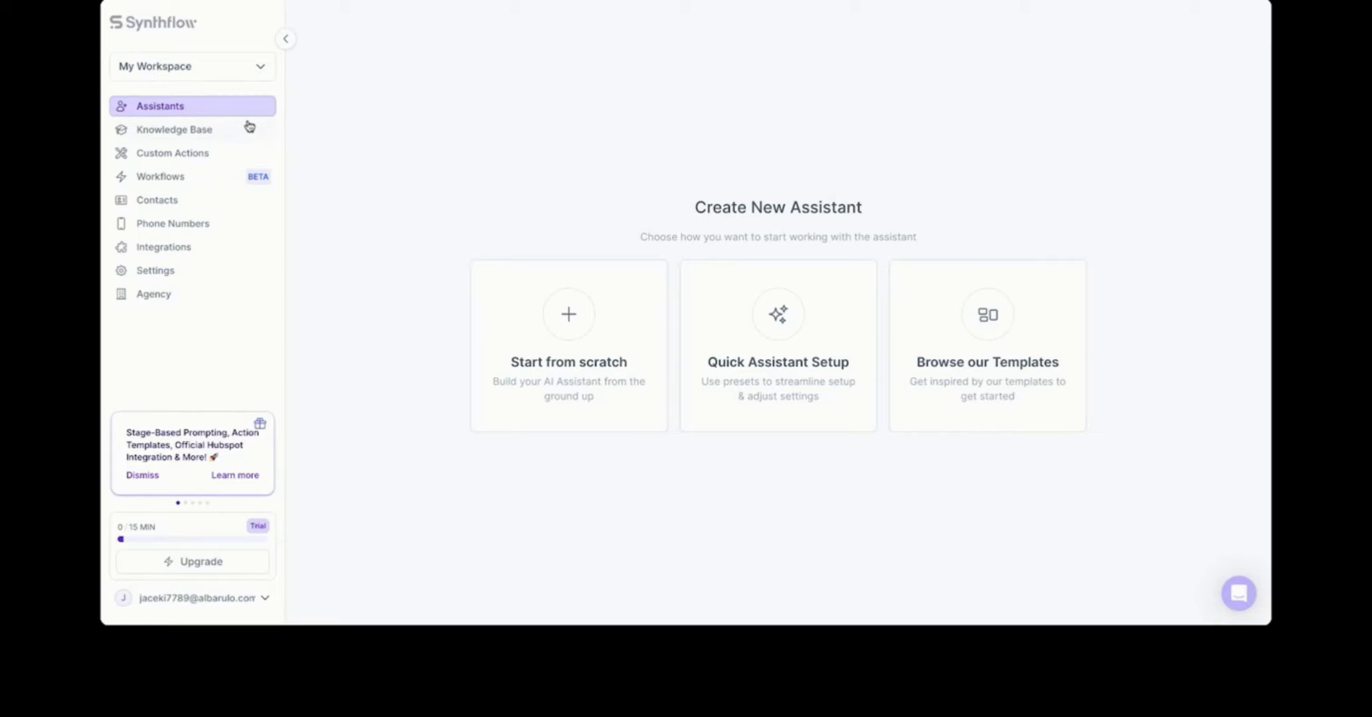
Browse the inbound and outbound assistant templates, then close the template gallery
left_click(207, 251)
left_click(951, 406)
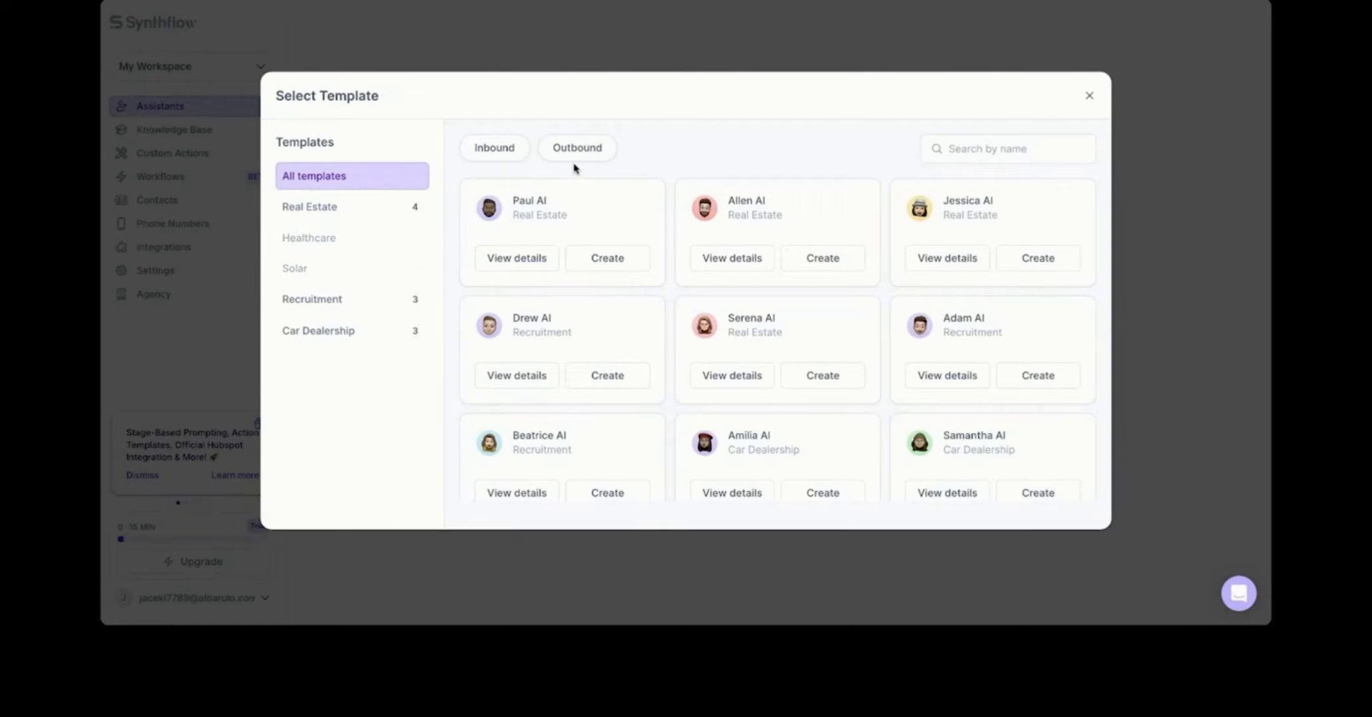
left_click(503, 157)
left_click(586, 160)
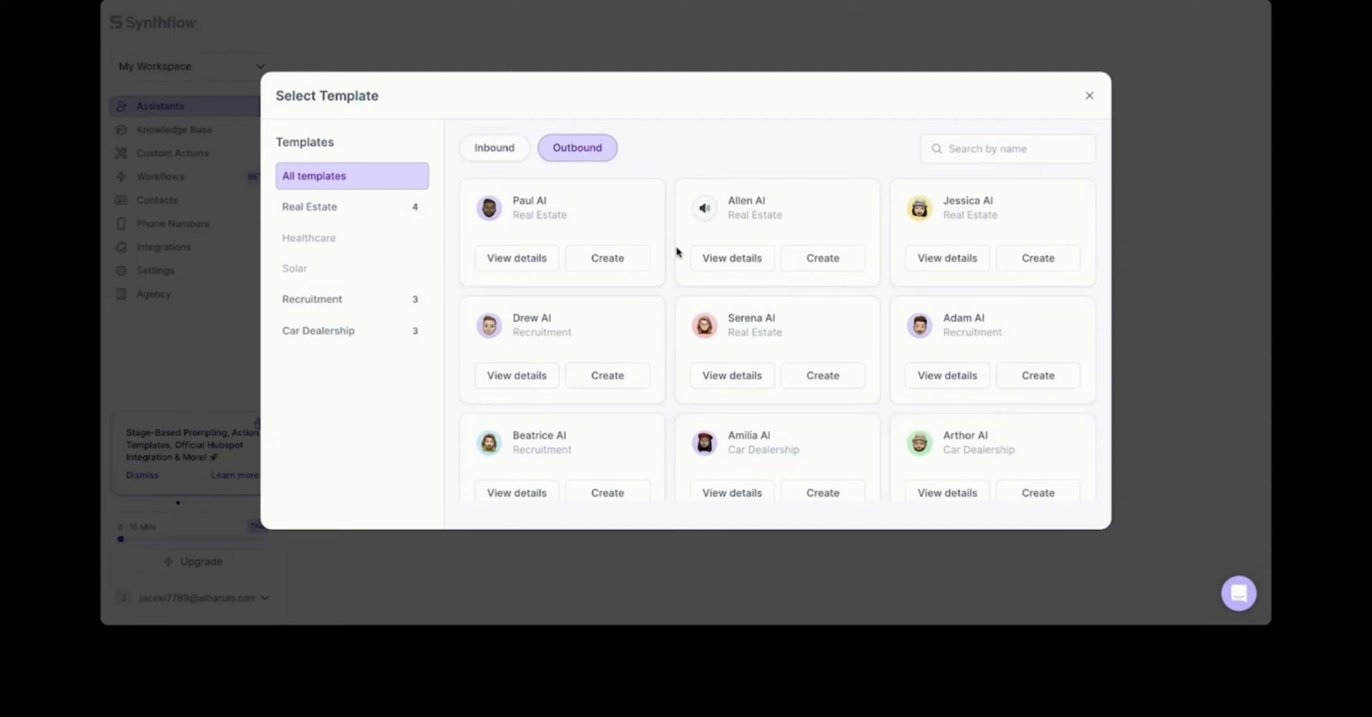
scroll(830, 285, "down", 1)
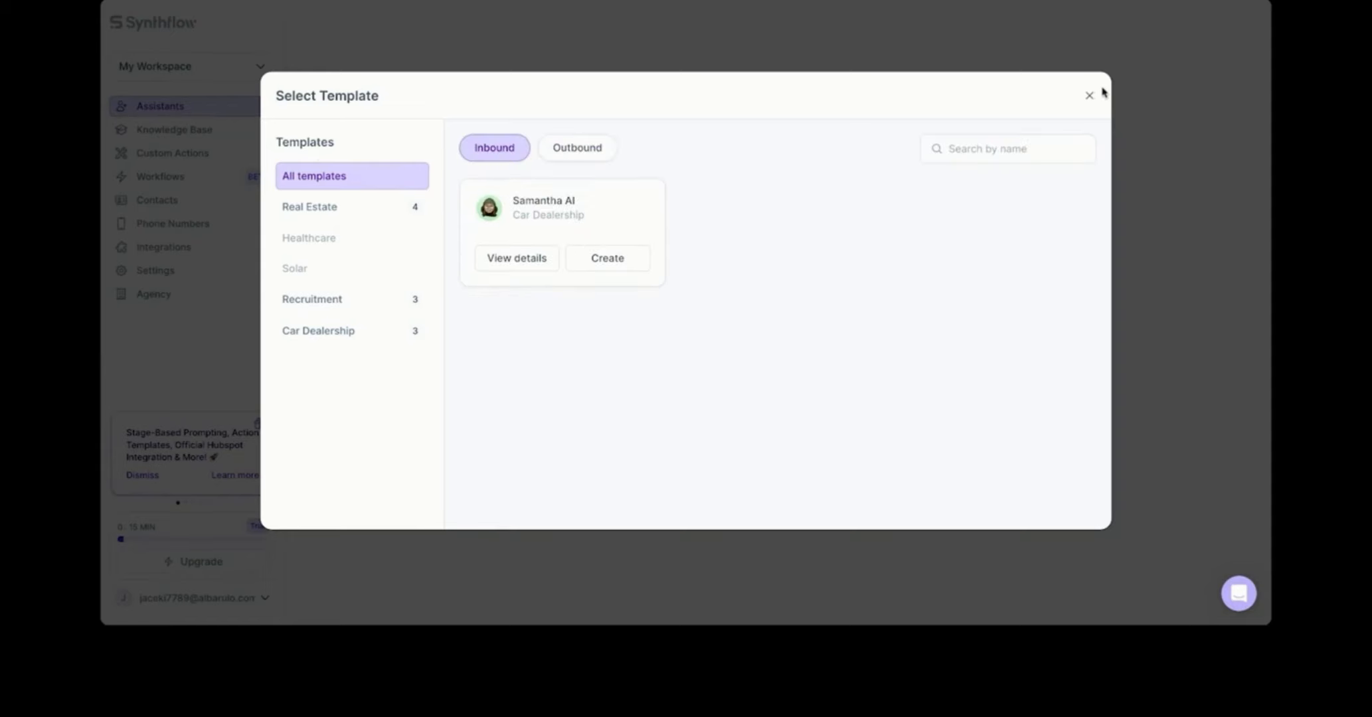
left_click(1091, 95)
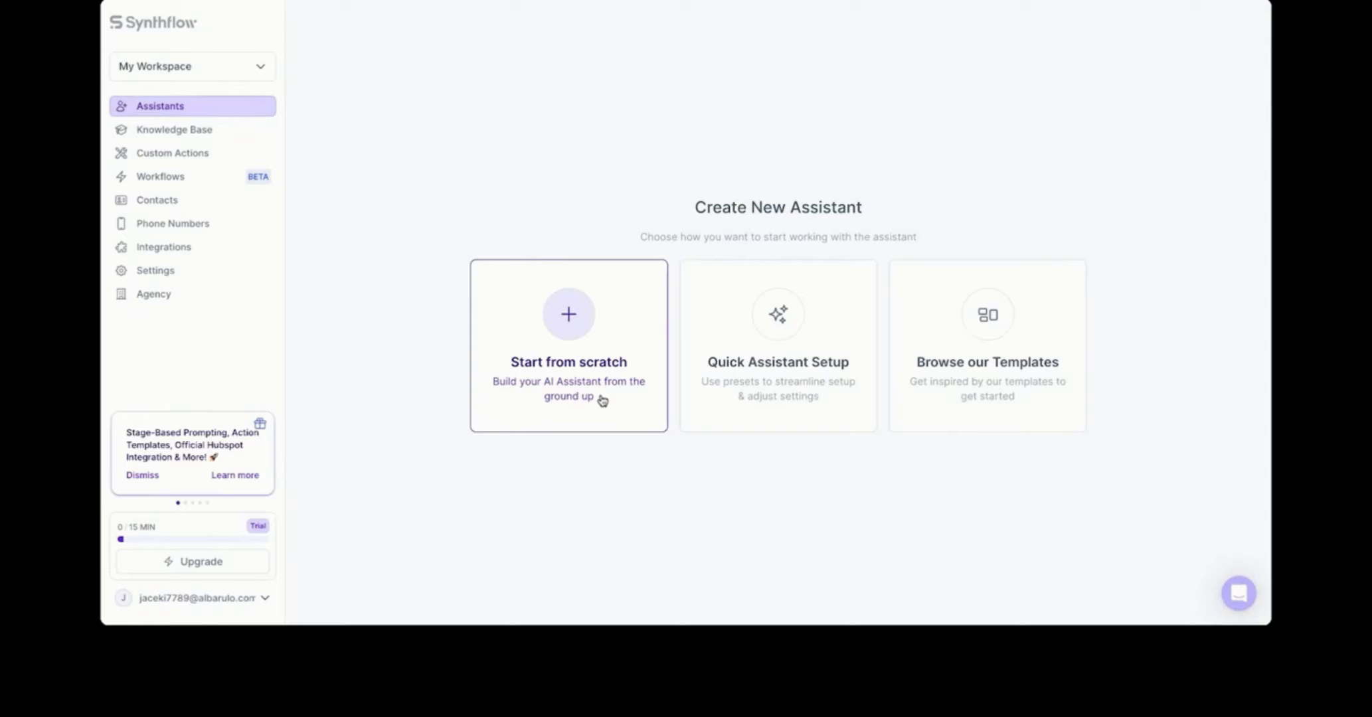
Create an inbound assistant from scratch and name it Dental Assistant
left_click(602, 399)
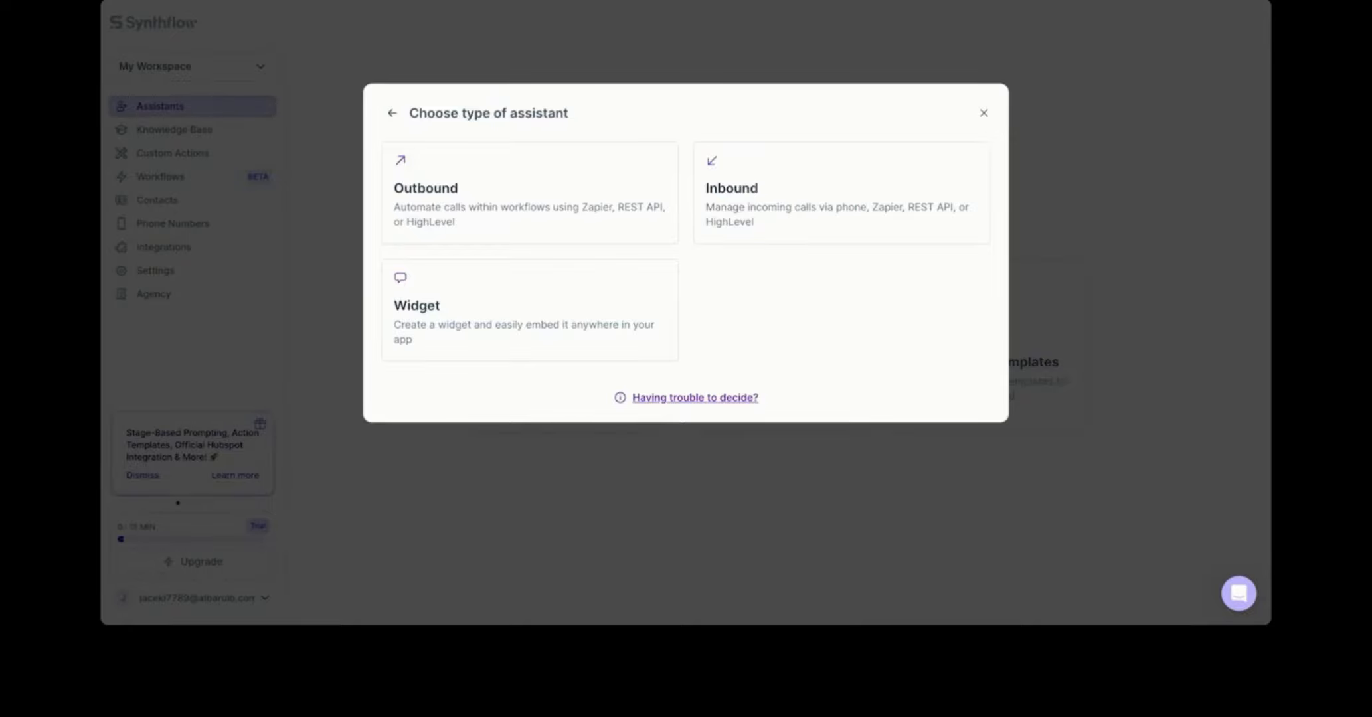
left_click(821, 199)
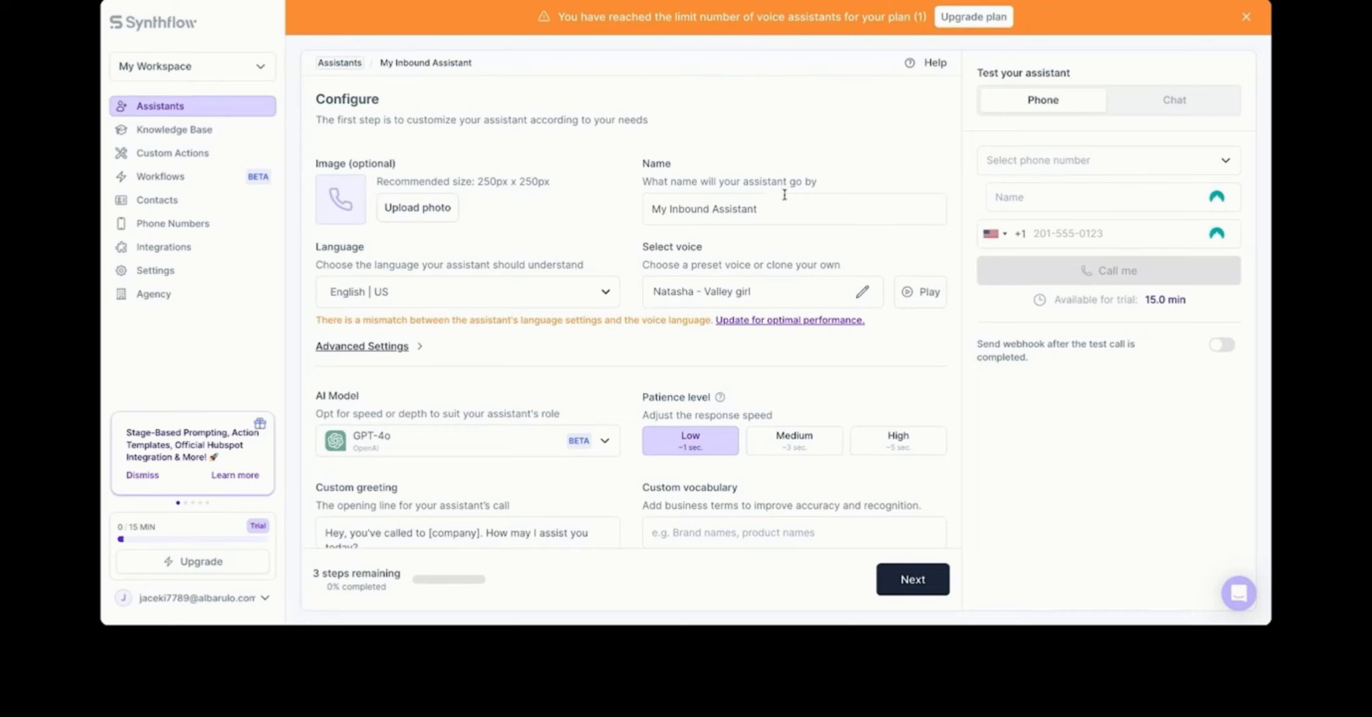
left_click_drag(791, 206, 575, 210)
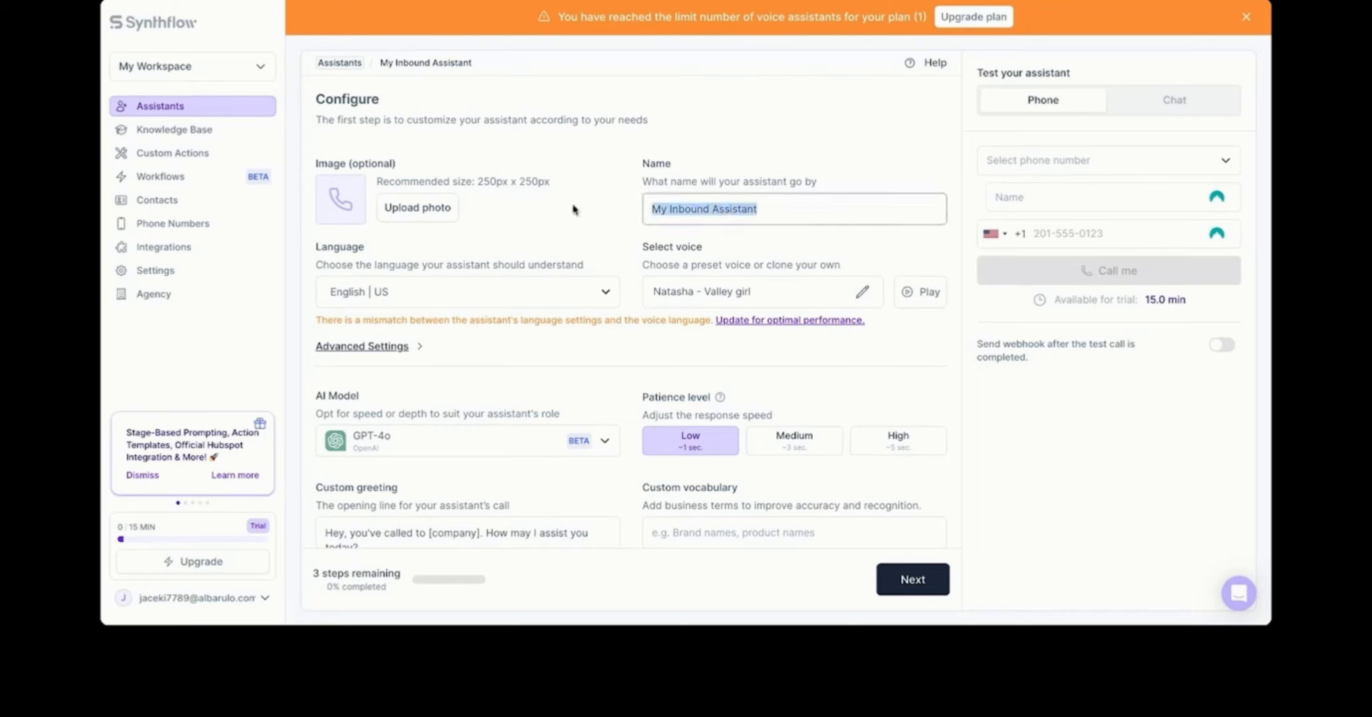
type("Dental ")
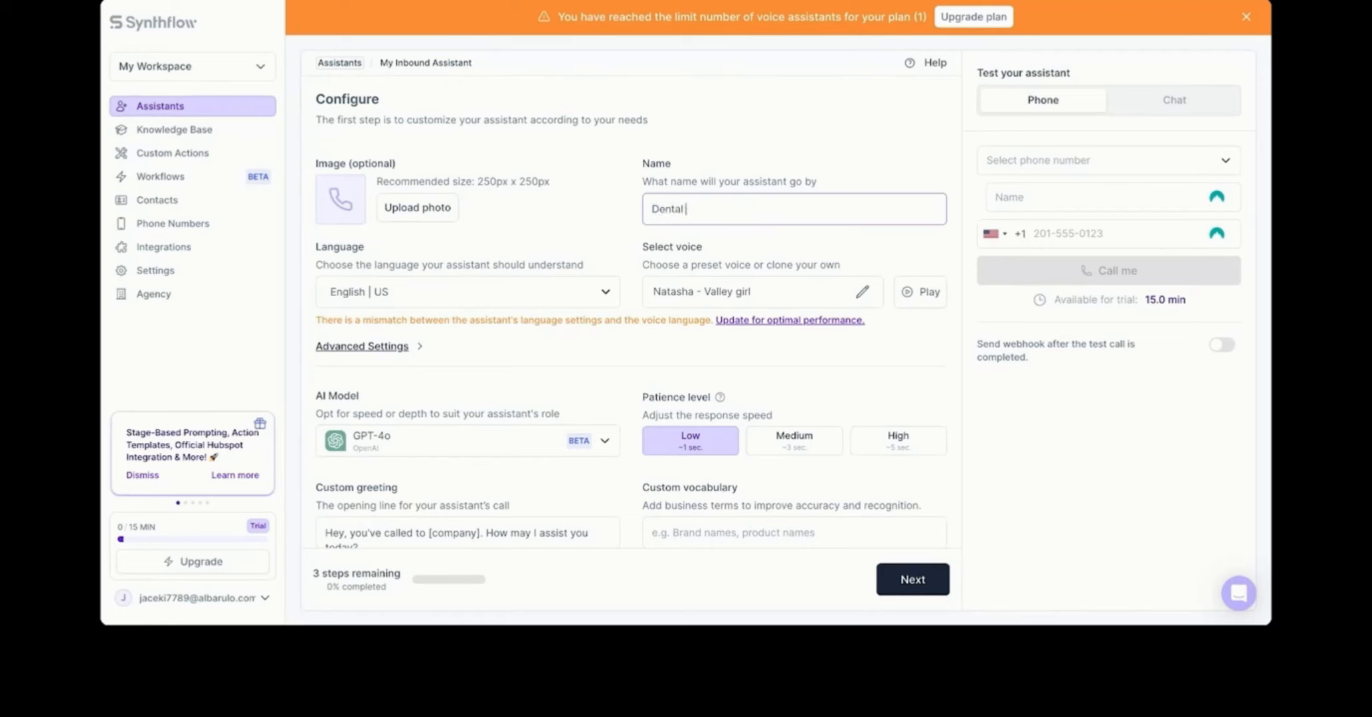
type("Assistant")
left_click(522, 226)
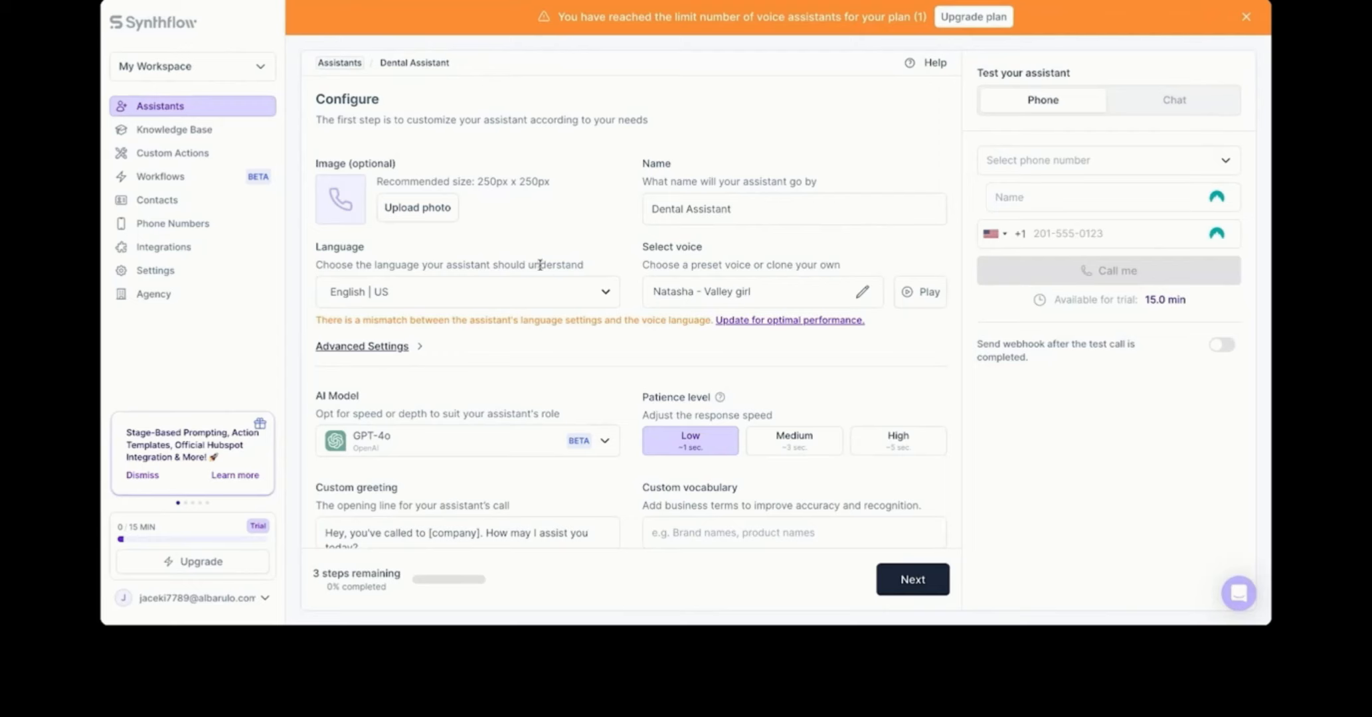
Set the assistant's language to English | UK
left_click(513, 306)
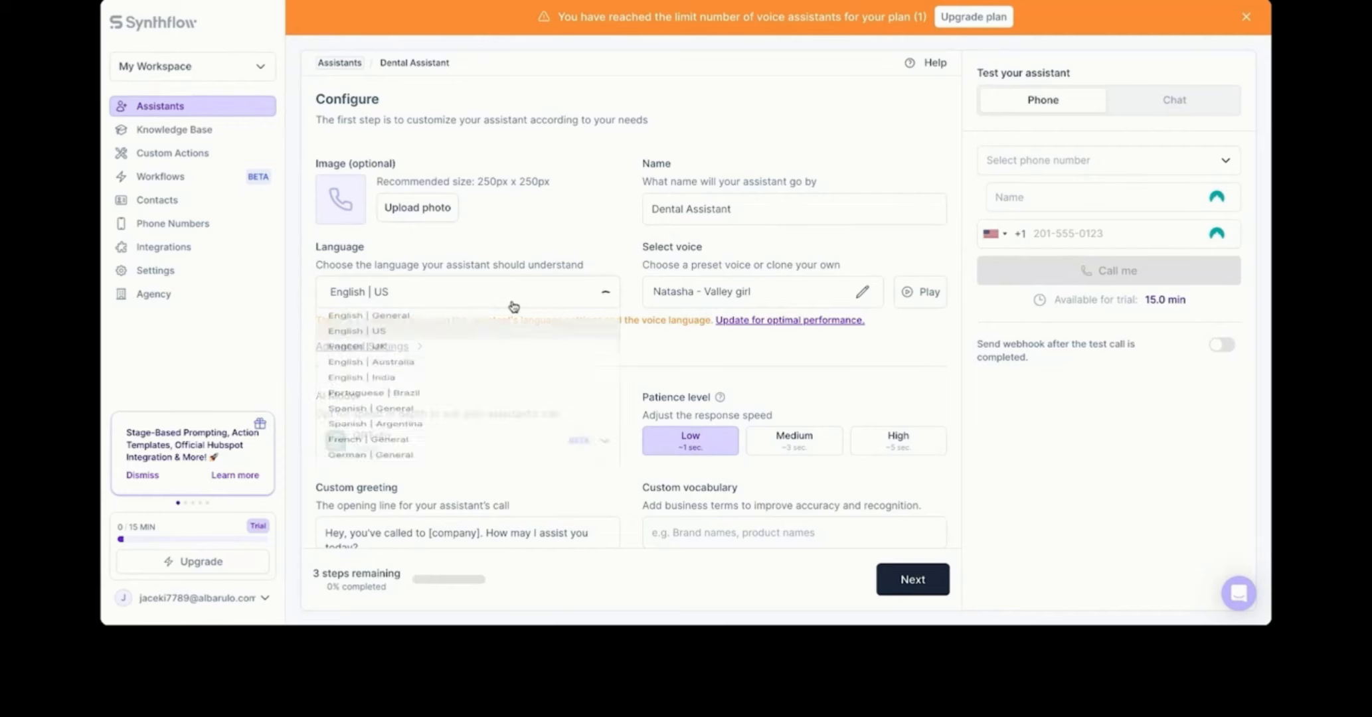
scroll(517, 391, "down", 2)
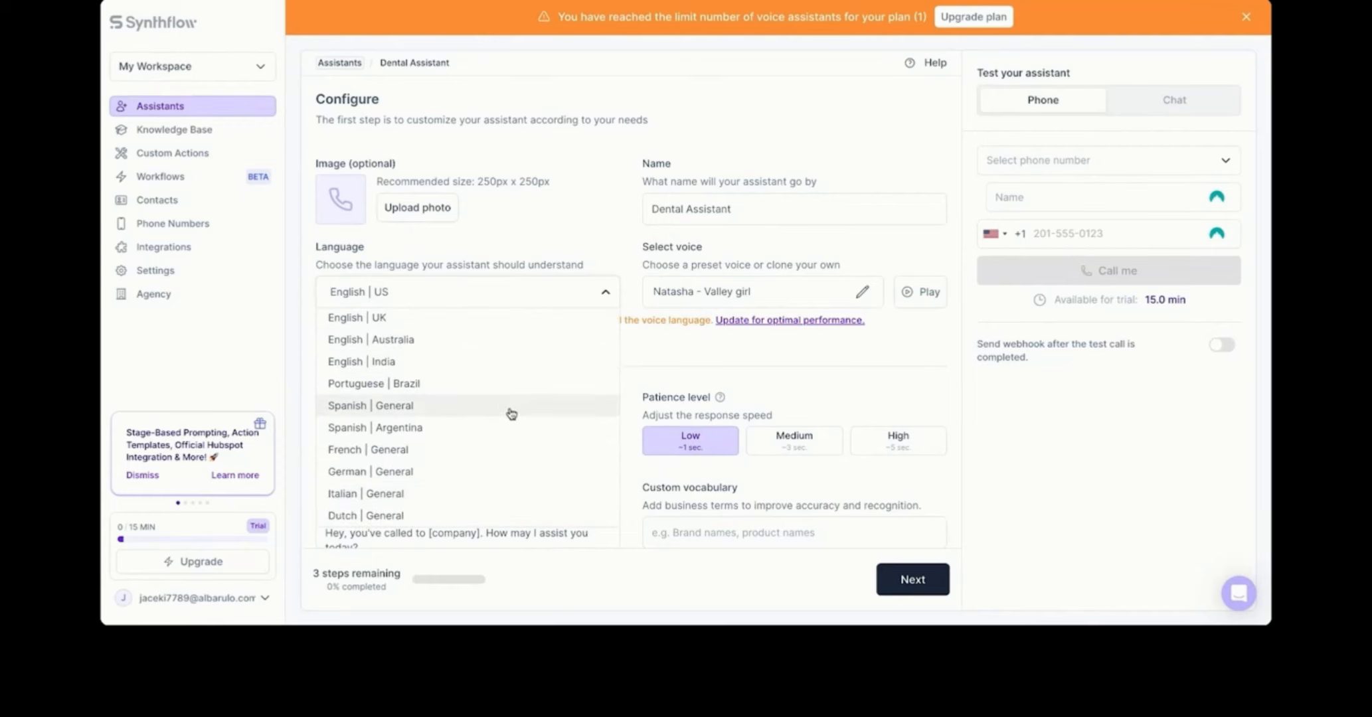
scroll(518, 459, "up", 2)
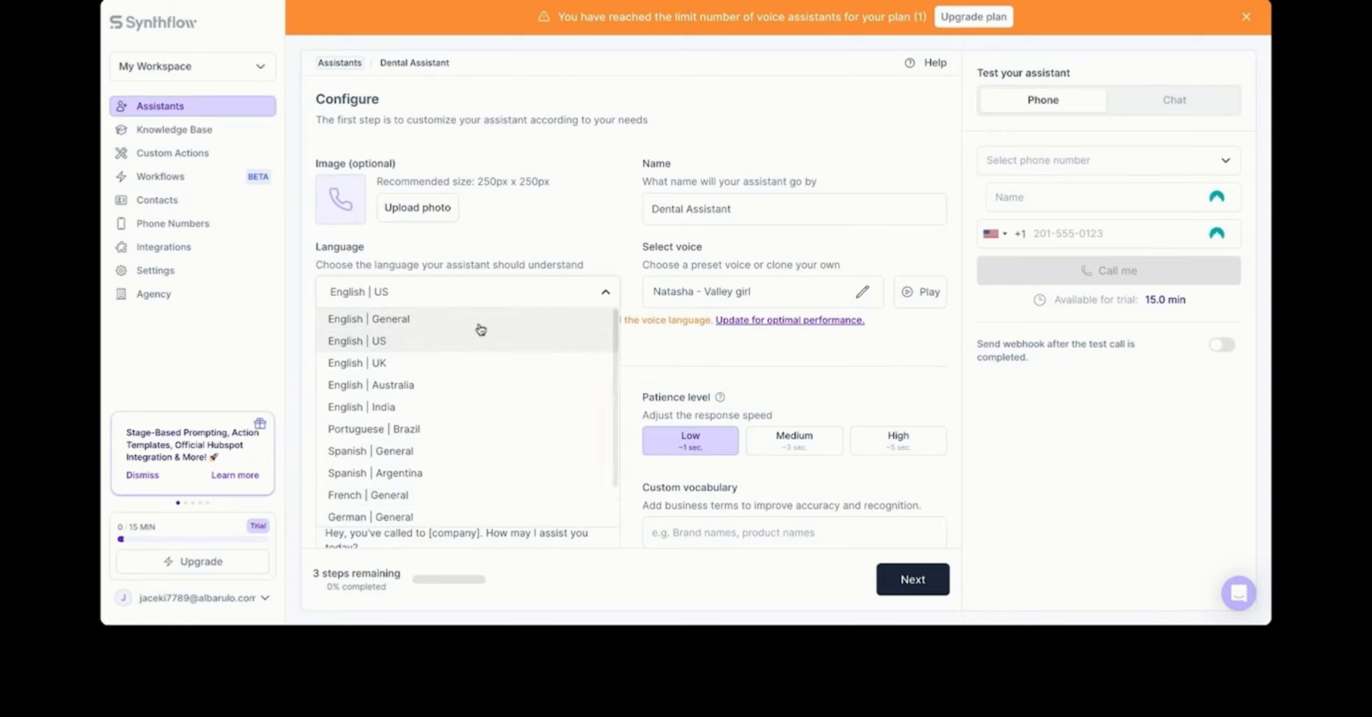
left_click(493, 362)
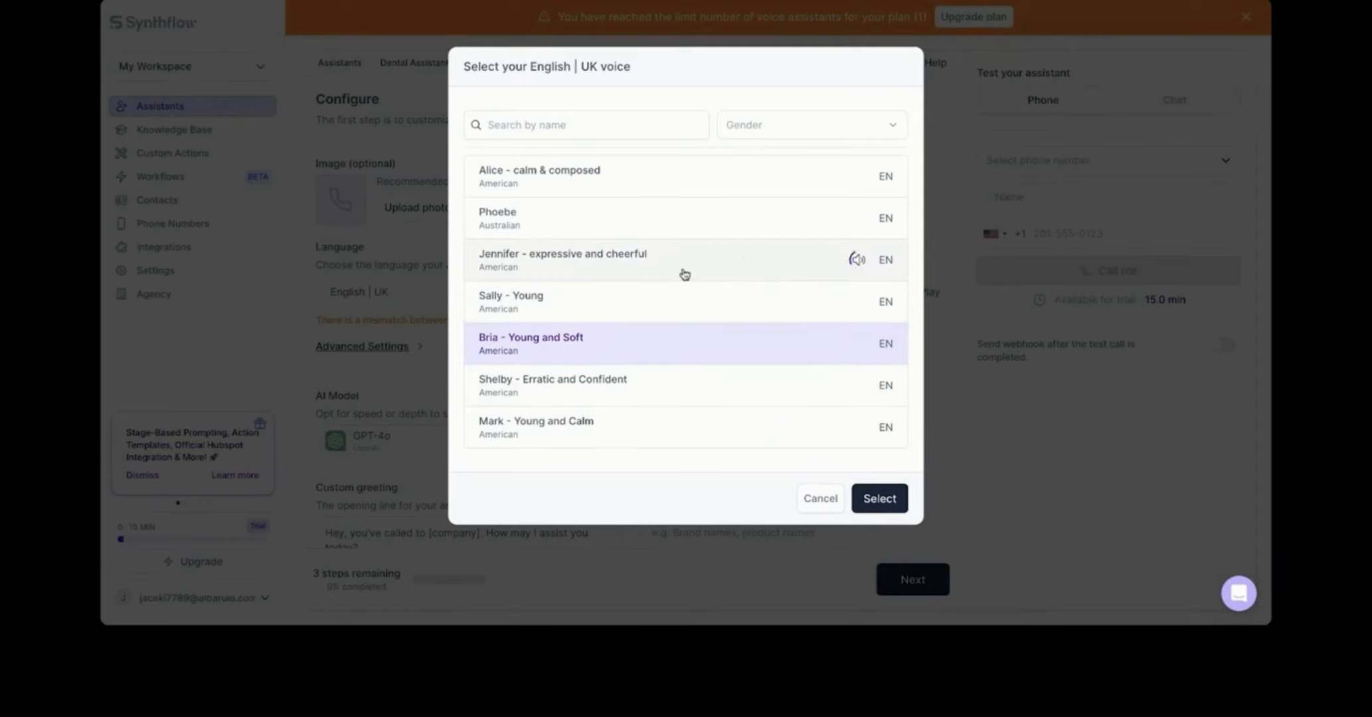
Look through the English | UK voices, preview Mark - Young and Calm, and leave without choosing a voice
scroll(683, 272, "down", 2)
scroll(857, 276, "down", 2)
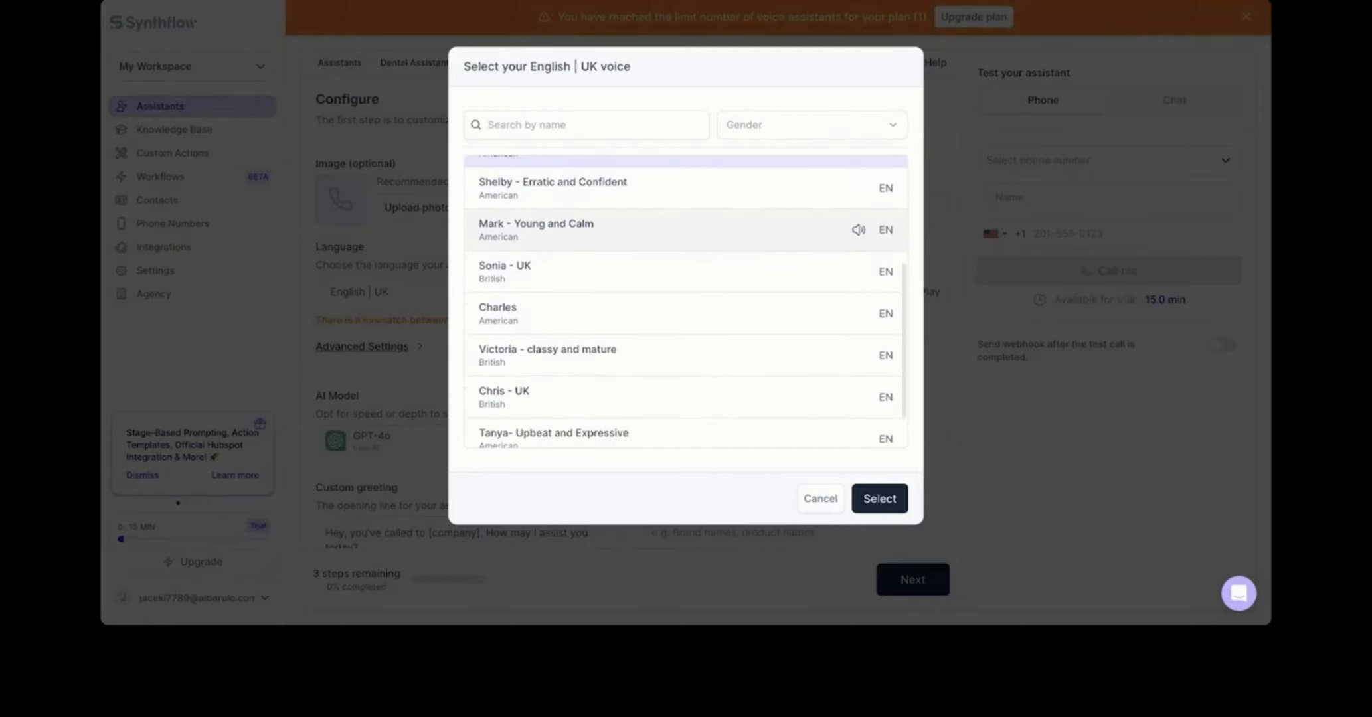
scroll(848, 266, "up", 1)
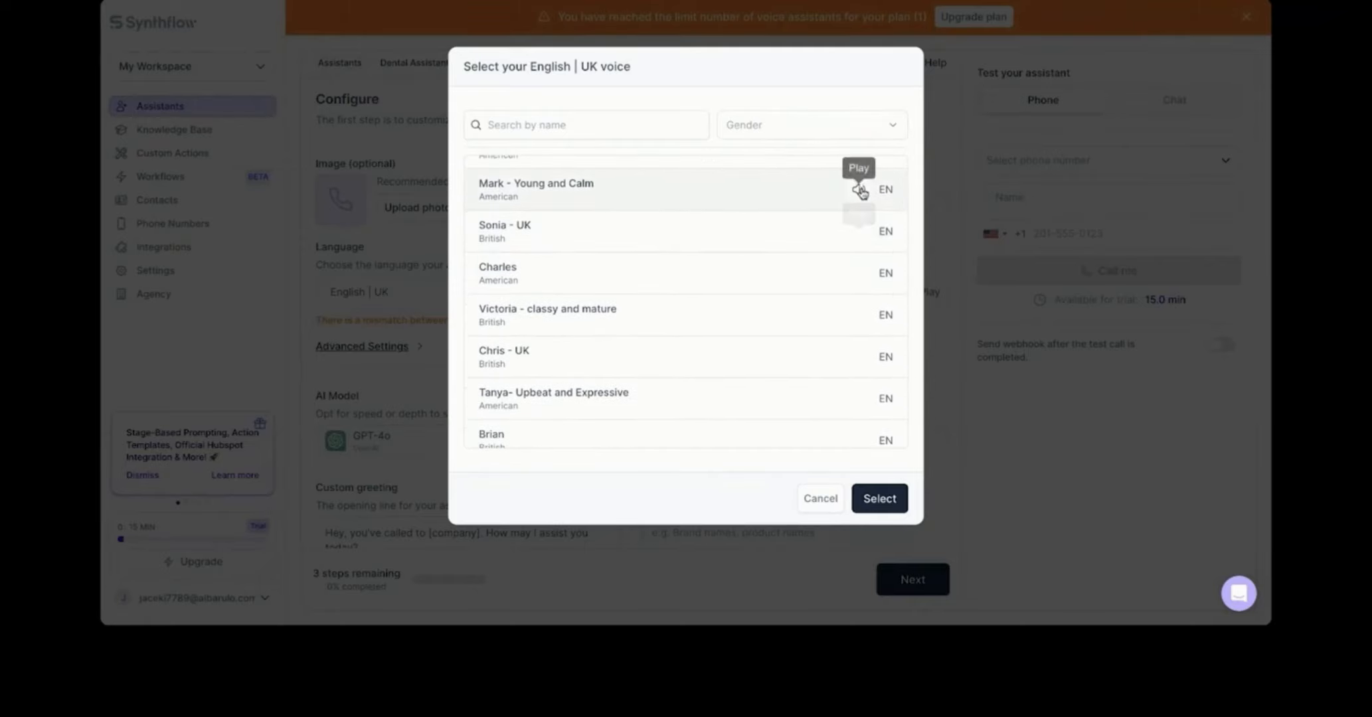
left_click(858, 191)
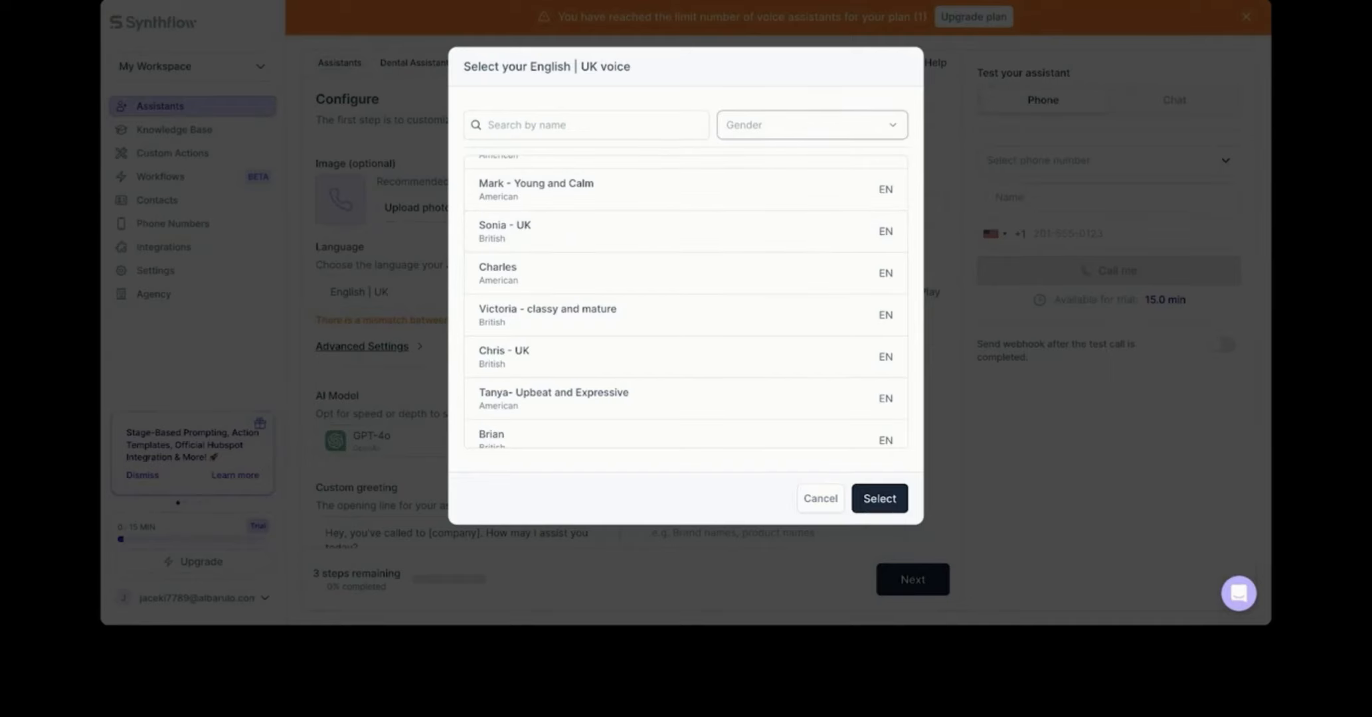
left_click(820, 499)
Set the assistant's AI model to Synthflow LLM
scroll(461, 498, "down", 1)
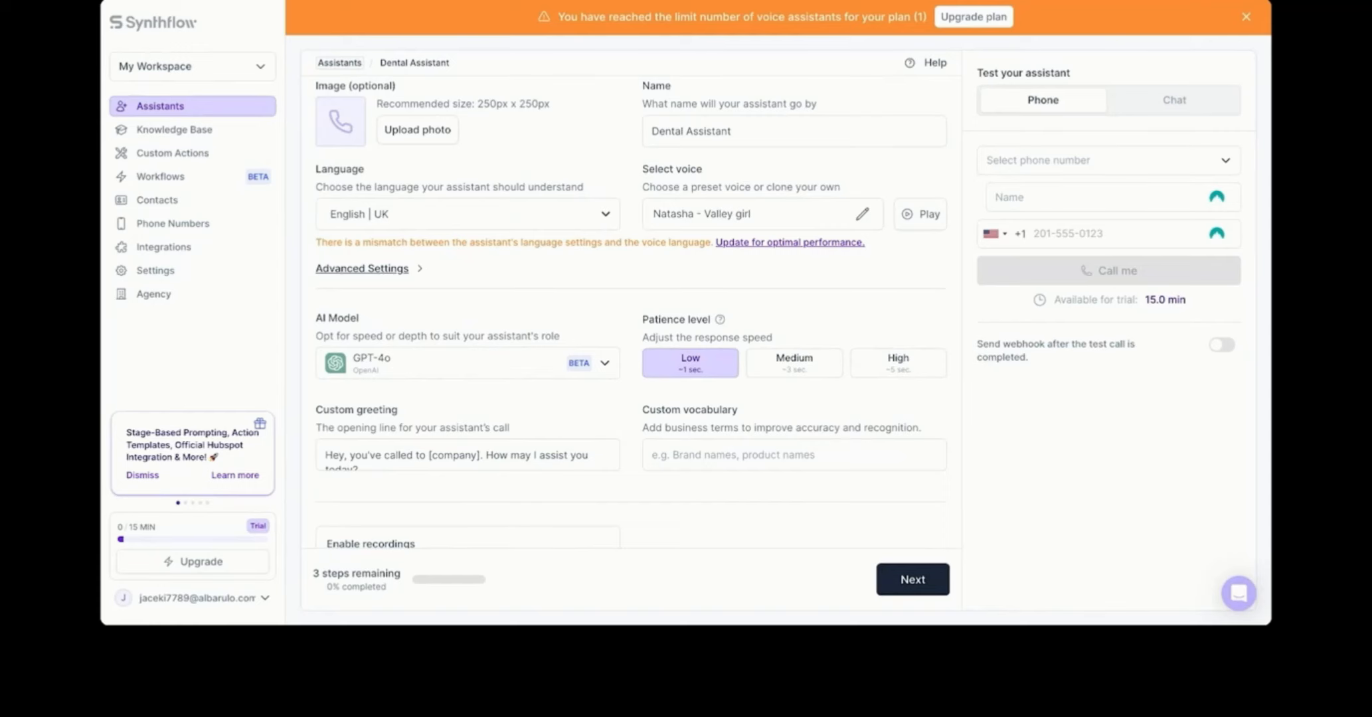
scroll(355, 241, "down", 1)
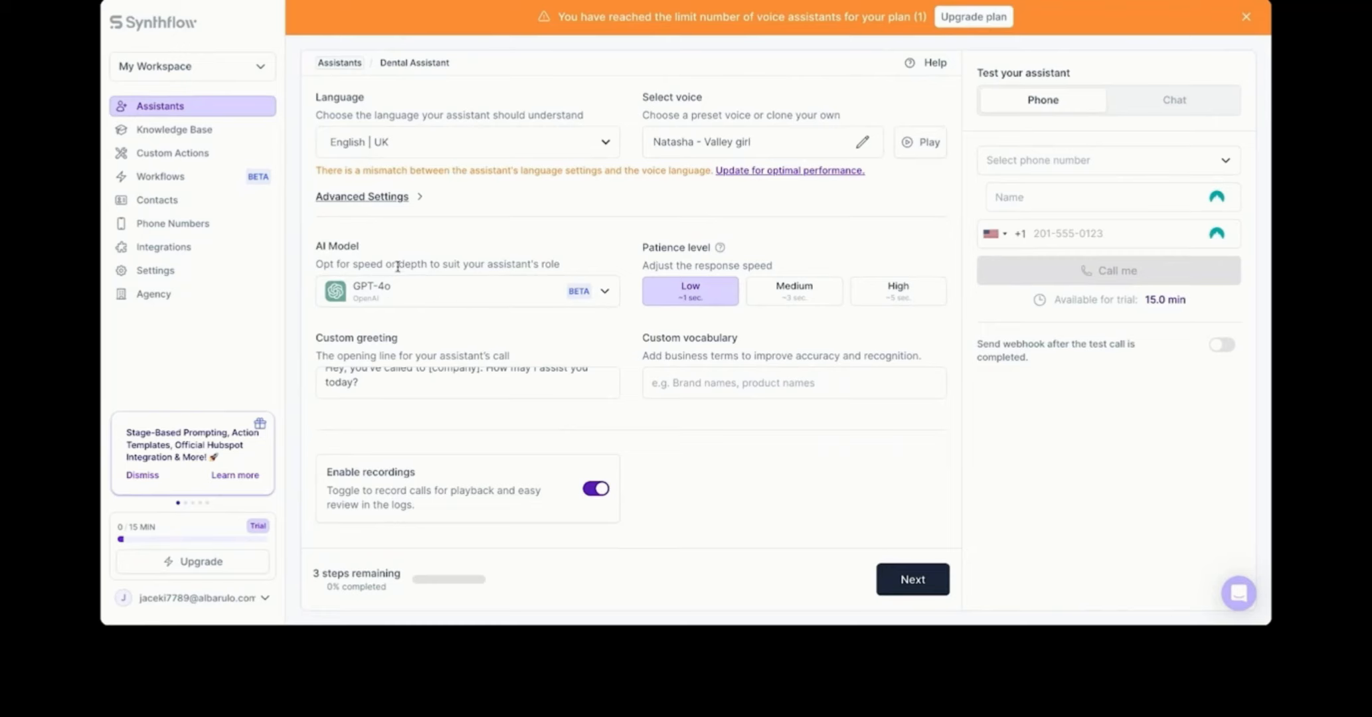
left_click(605, 290)
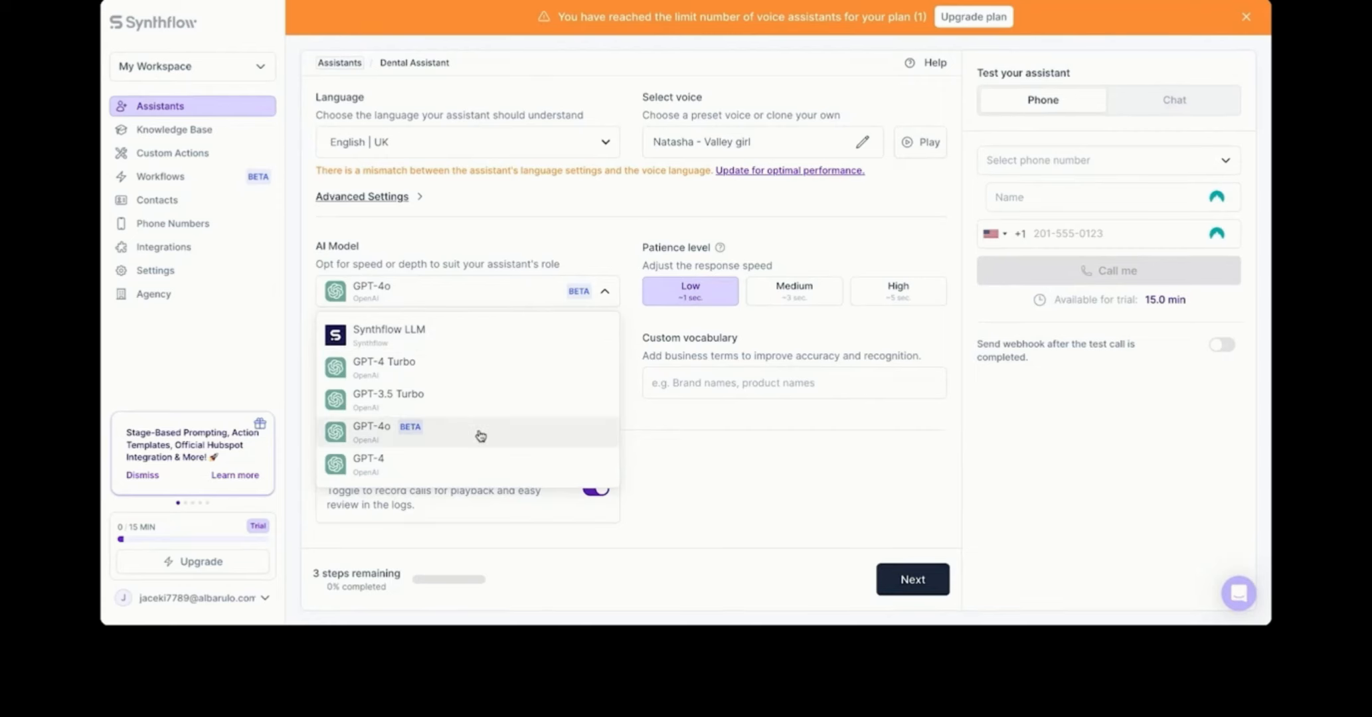
left_click(483, 331)
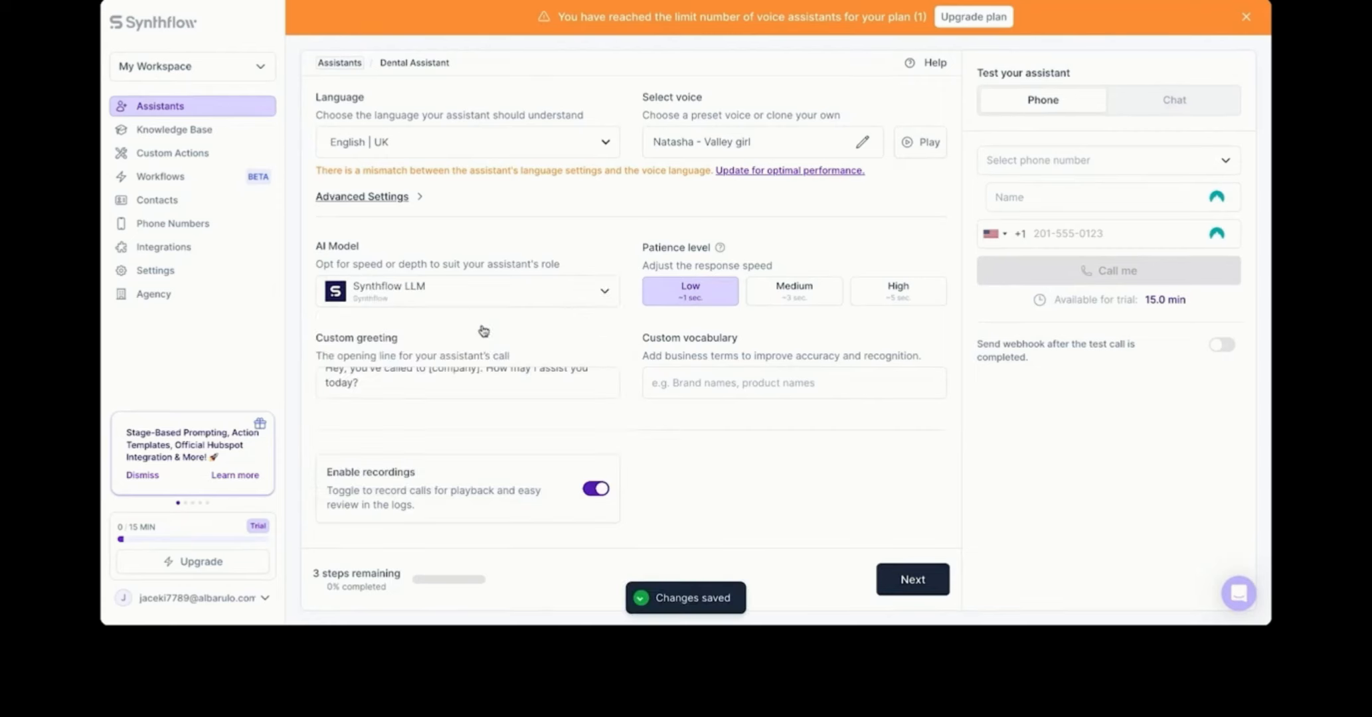
Replace the custom greeting with "Hi this is Arctic Dental Group how may I help?"
left_click(579, 377)
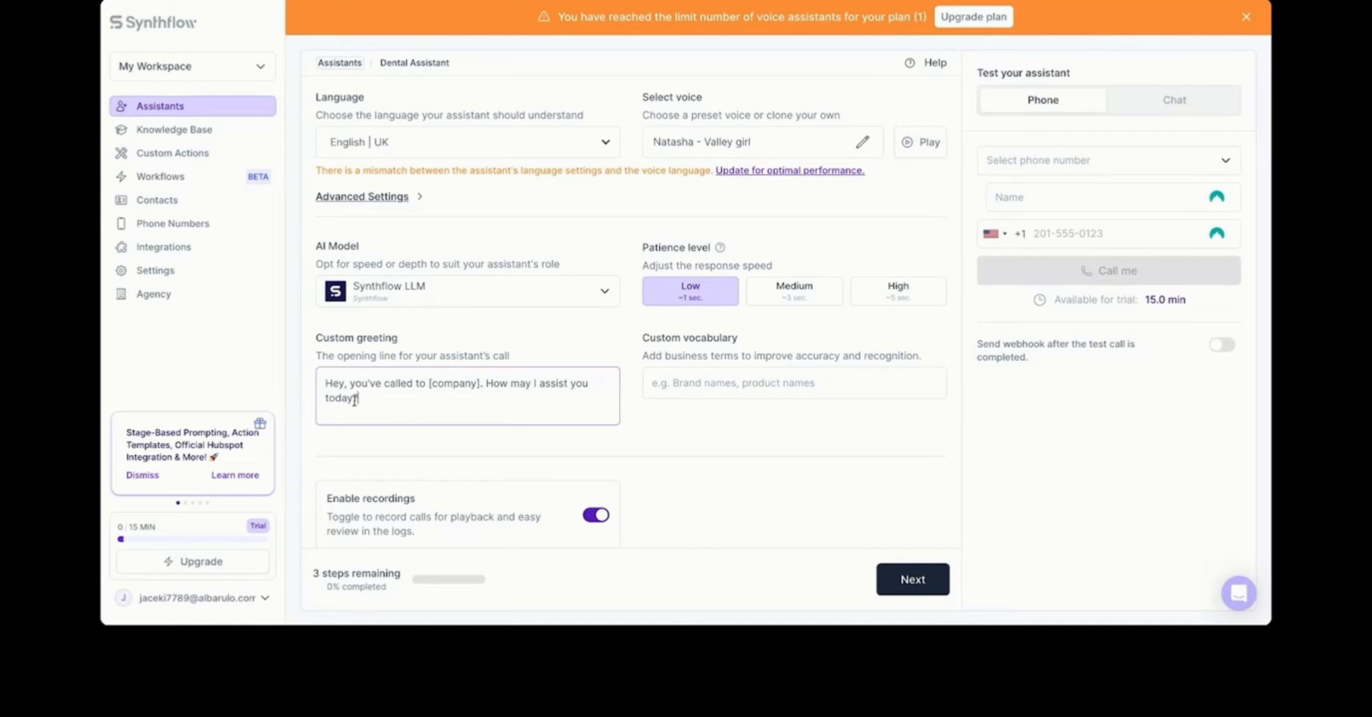
left_click_drag(366, 400, 289, 376)
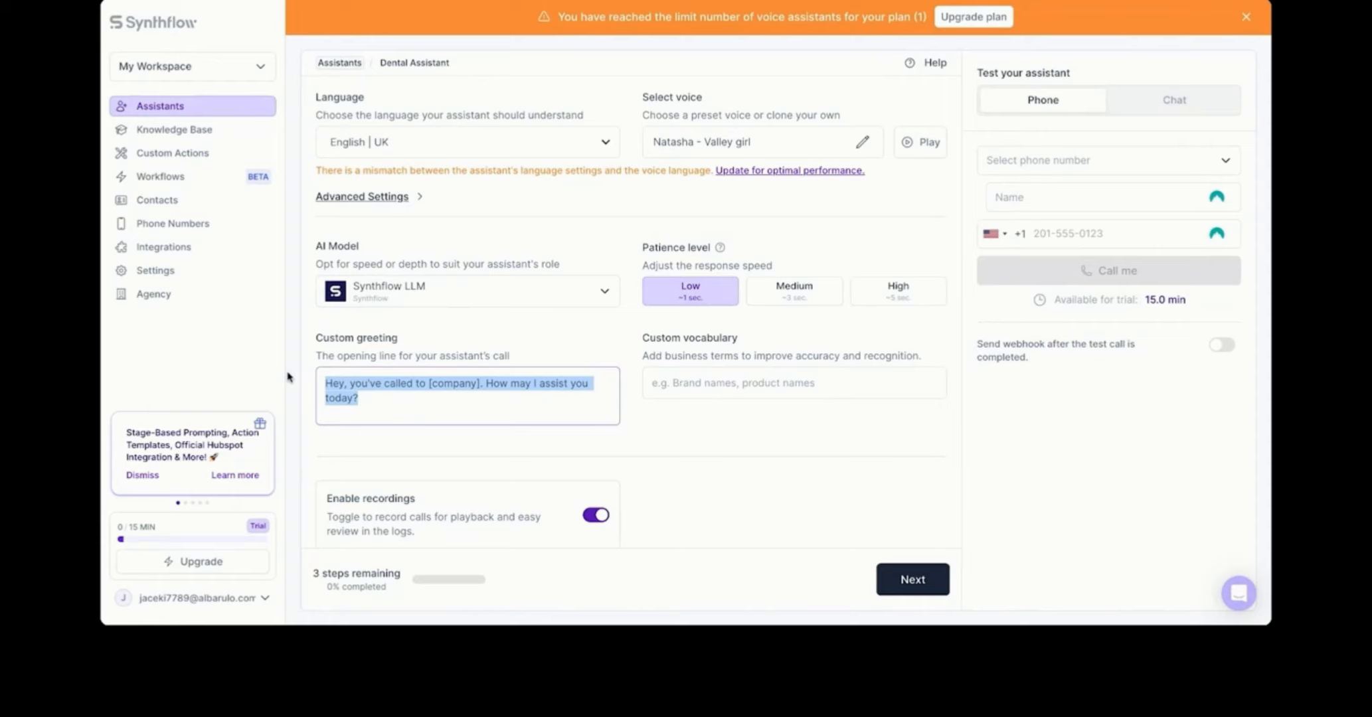
key("BackSpace")
type("Hi this is A")
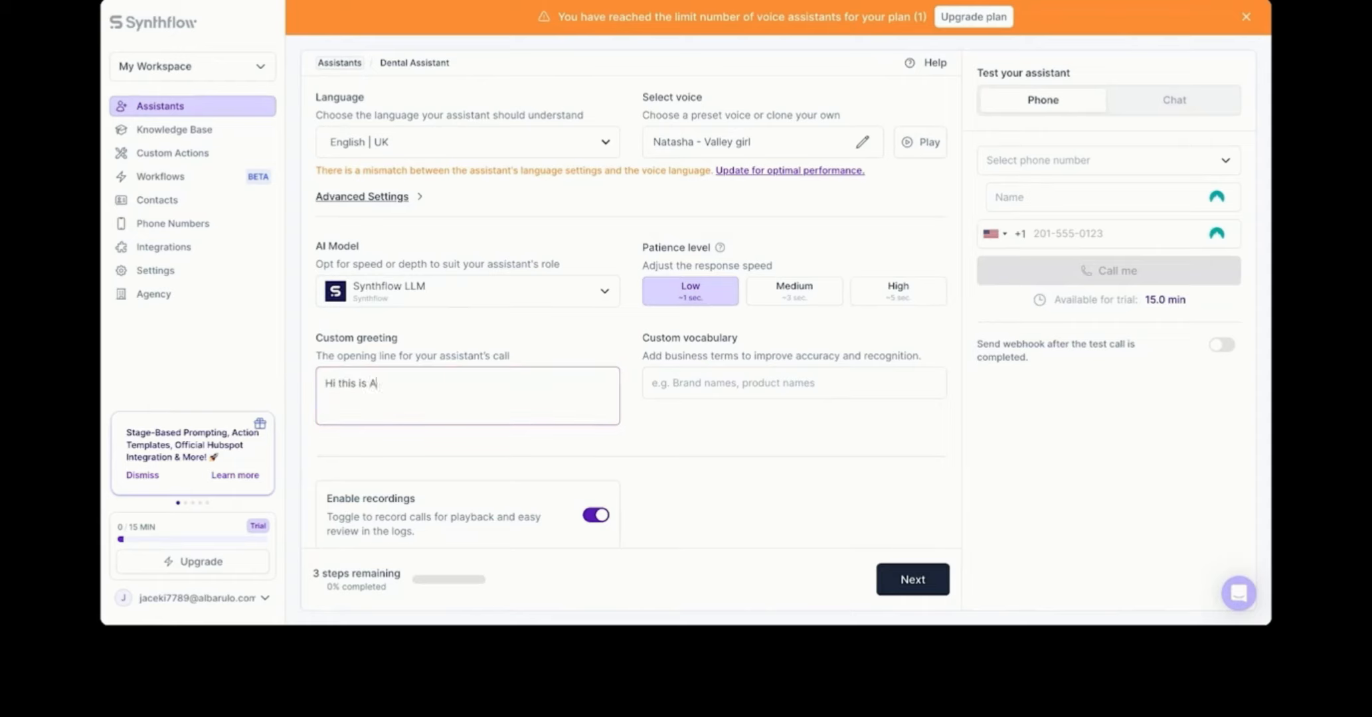
type("rctic Dental Group how may I help?")
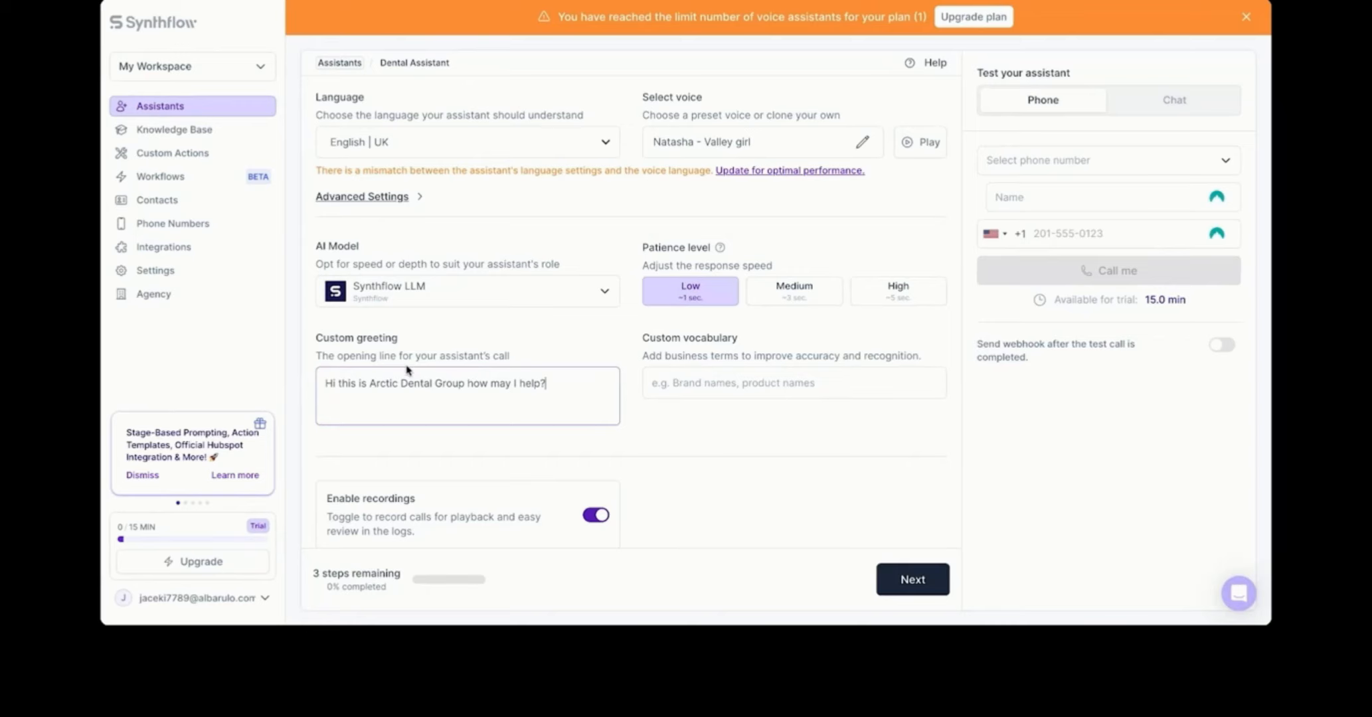
Preview the Sonia - UK, Victoria - classy and mature, and Chris - UK preset voices and confirm the voice selection
scroll(646, 236, "up", 1)
left_click(862, 189)
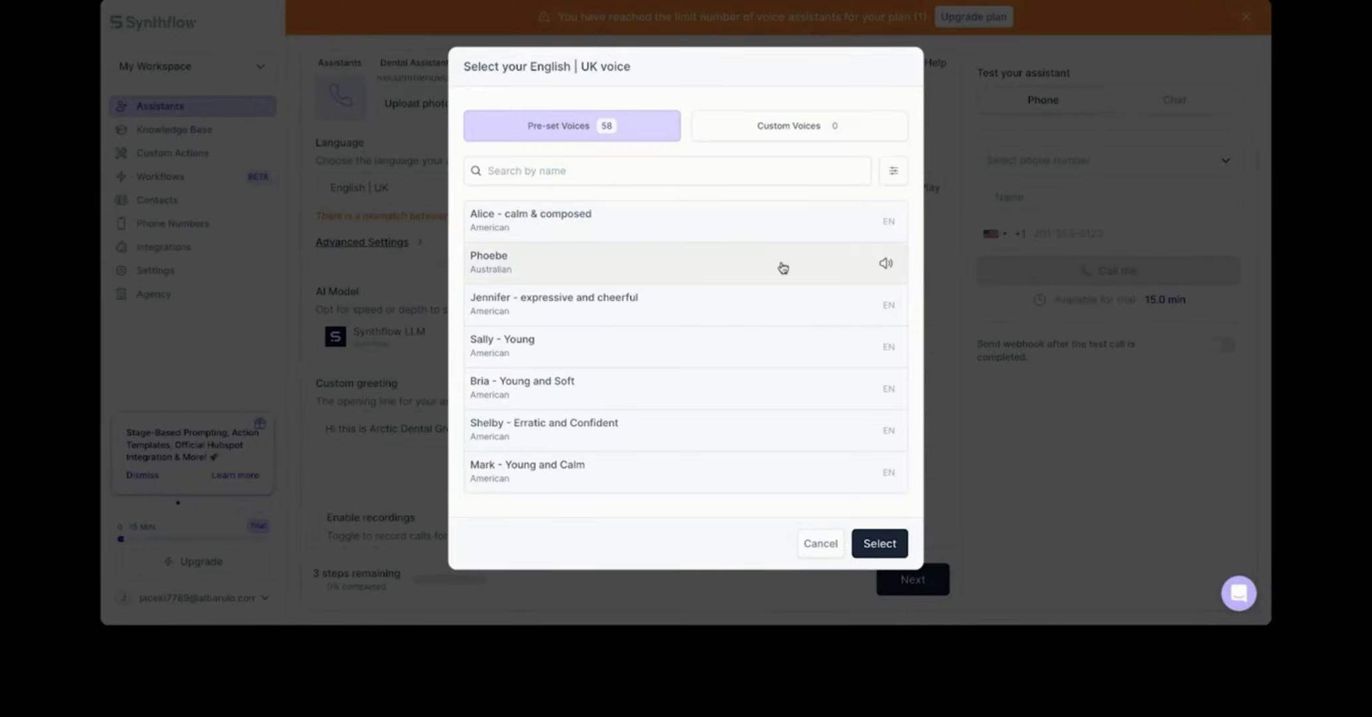
scroll(783, 267, "down", 4)
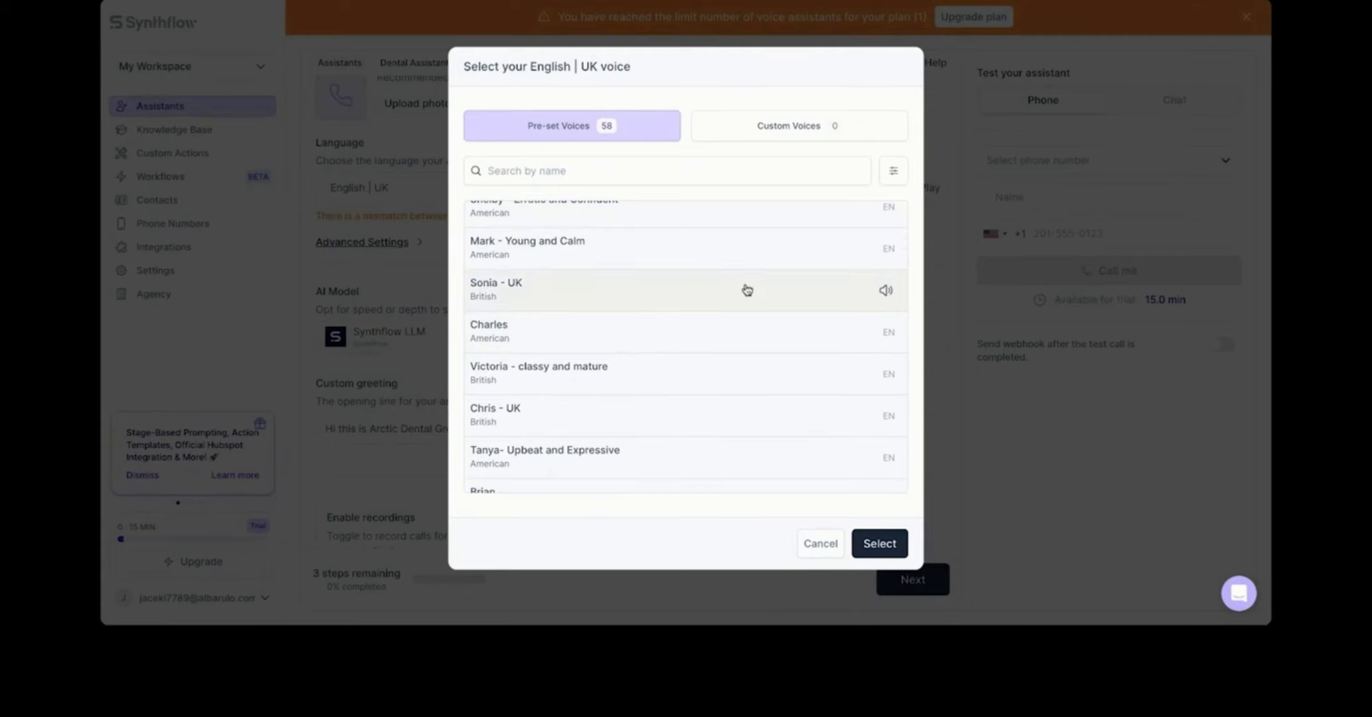
left_click(885, 291)
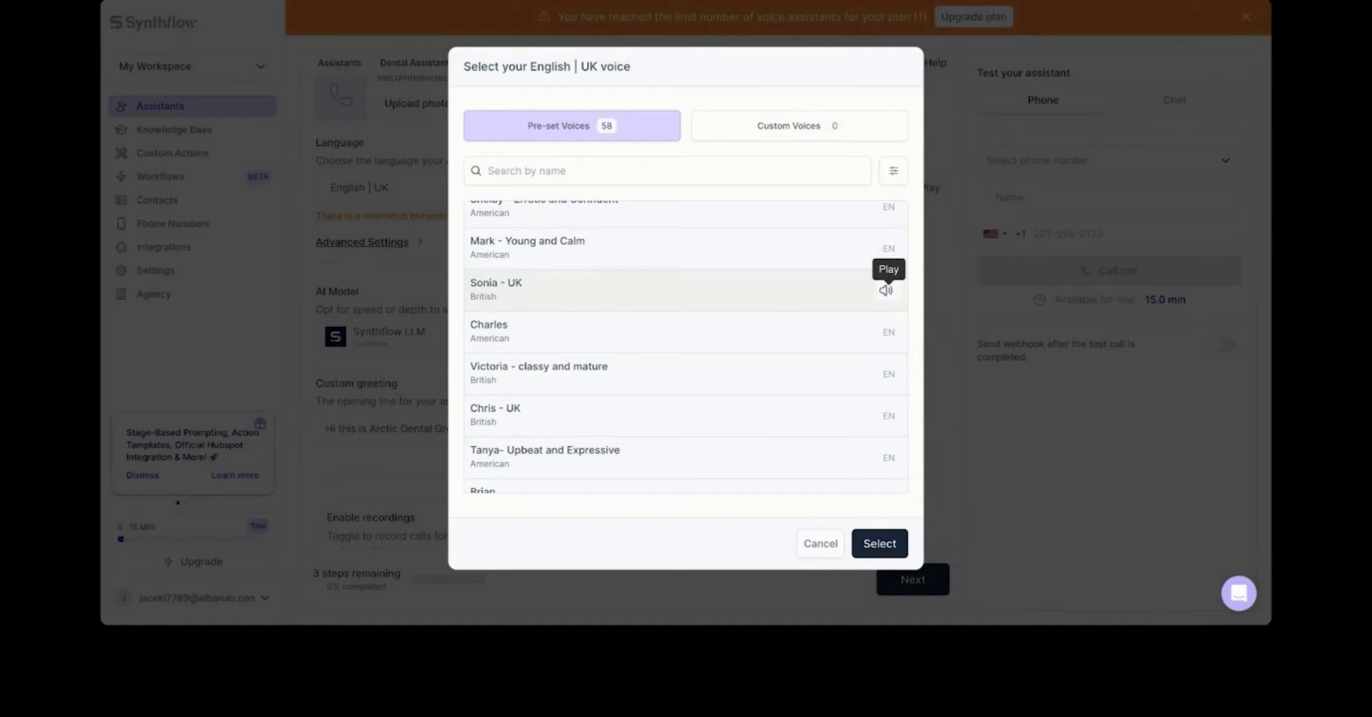
left_click(886, 374)
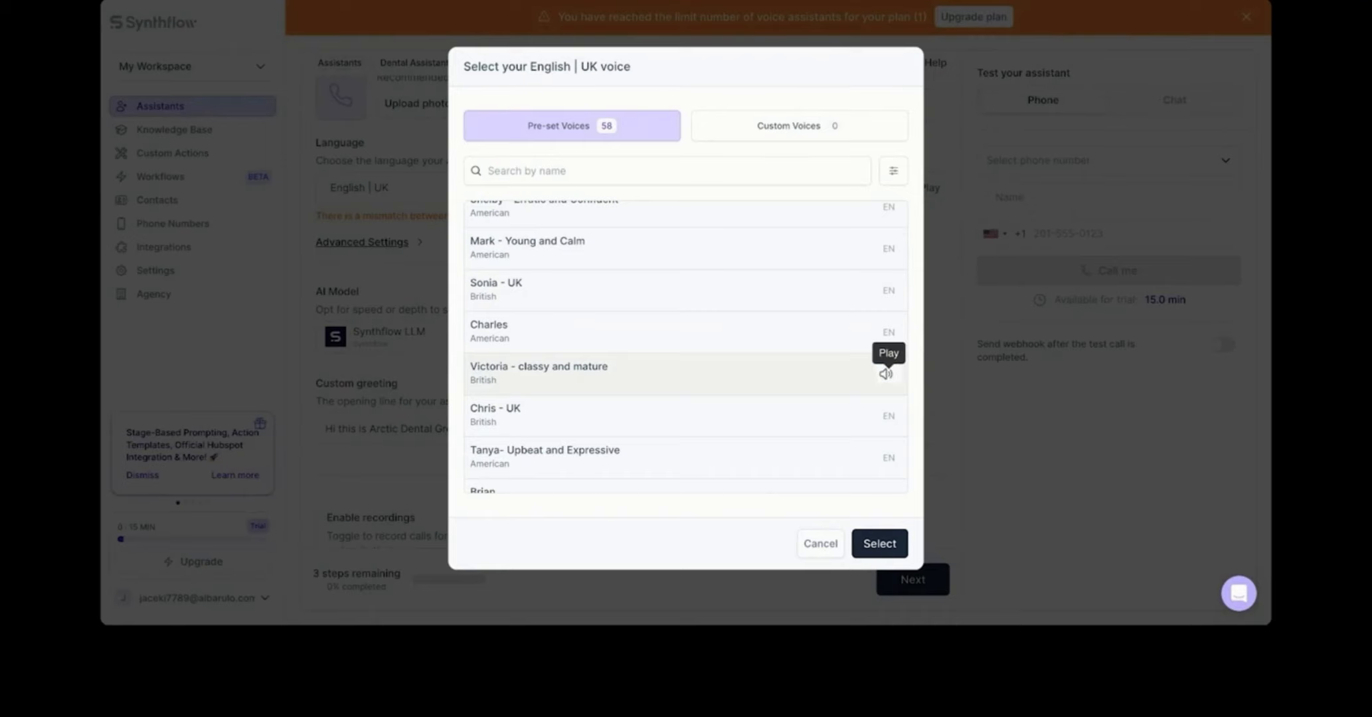
left_click(889, 416)
left_click(886, 374)
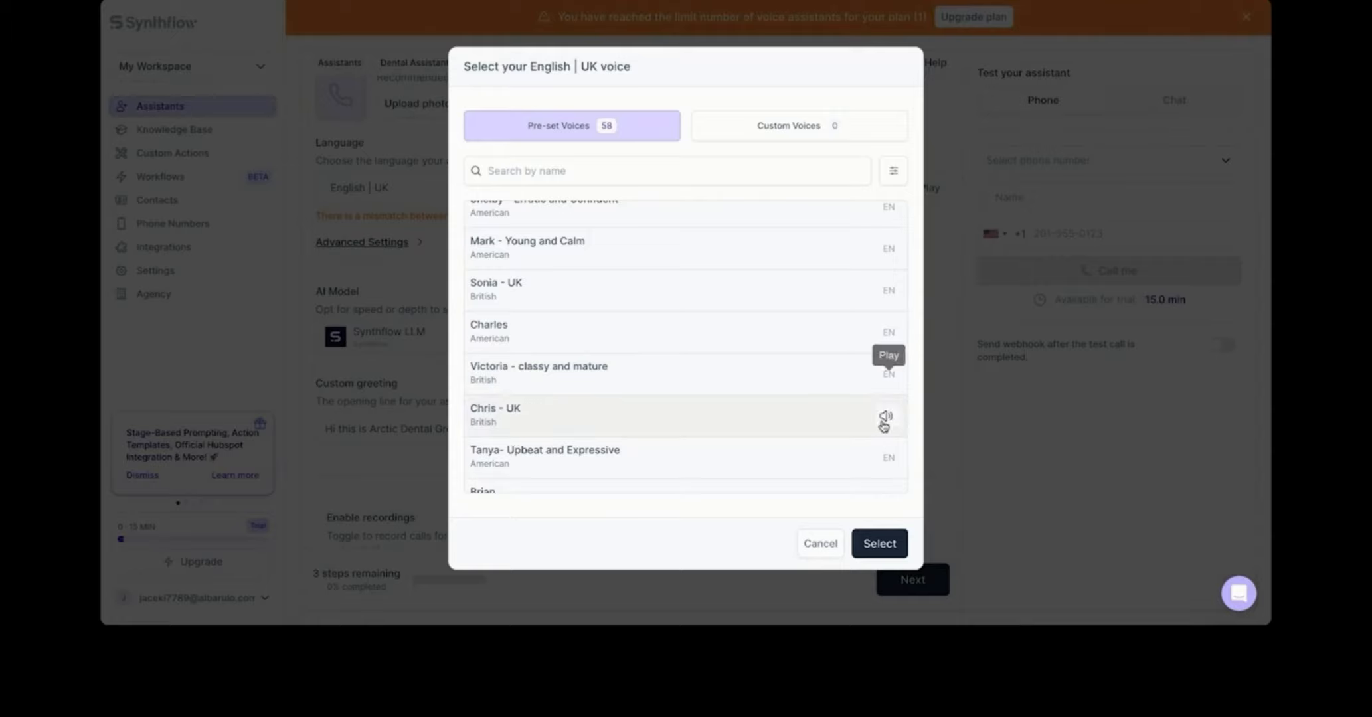
left_click(878, 541)
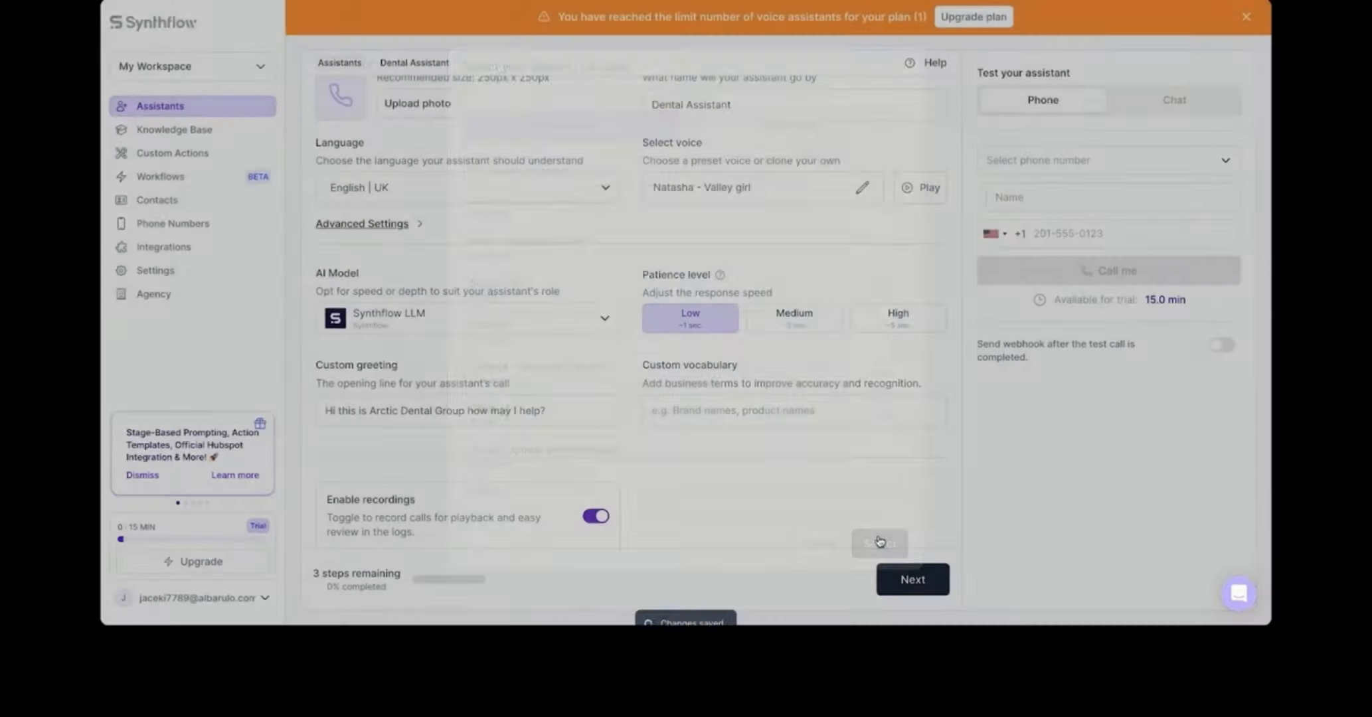
Add commas after "Hi" and "Arctic Dental Group" in the custom greeting
left_click(338, 413)
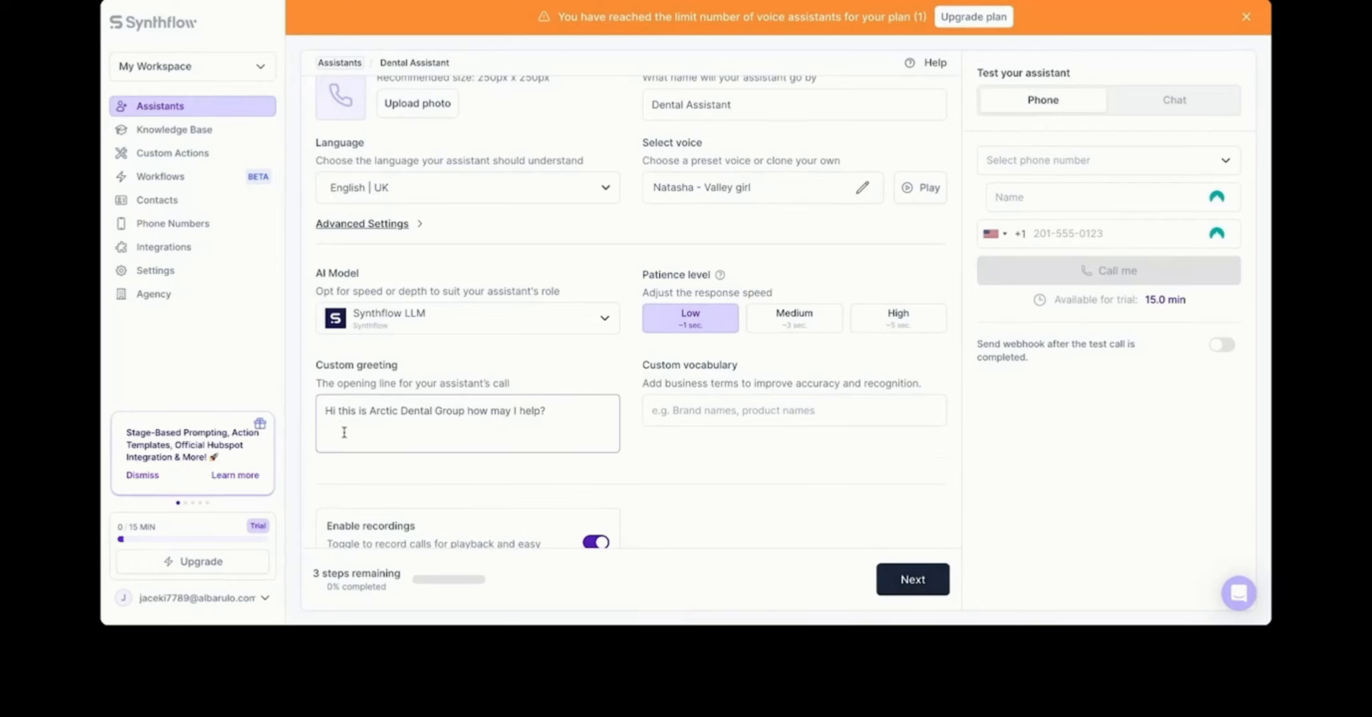
type(",")
left_click(464, 411)
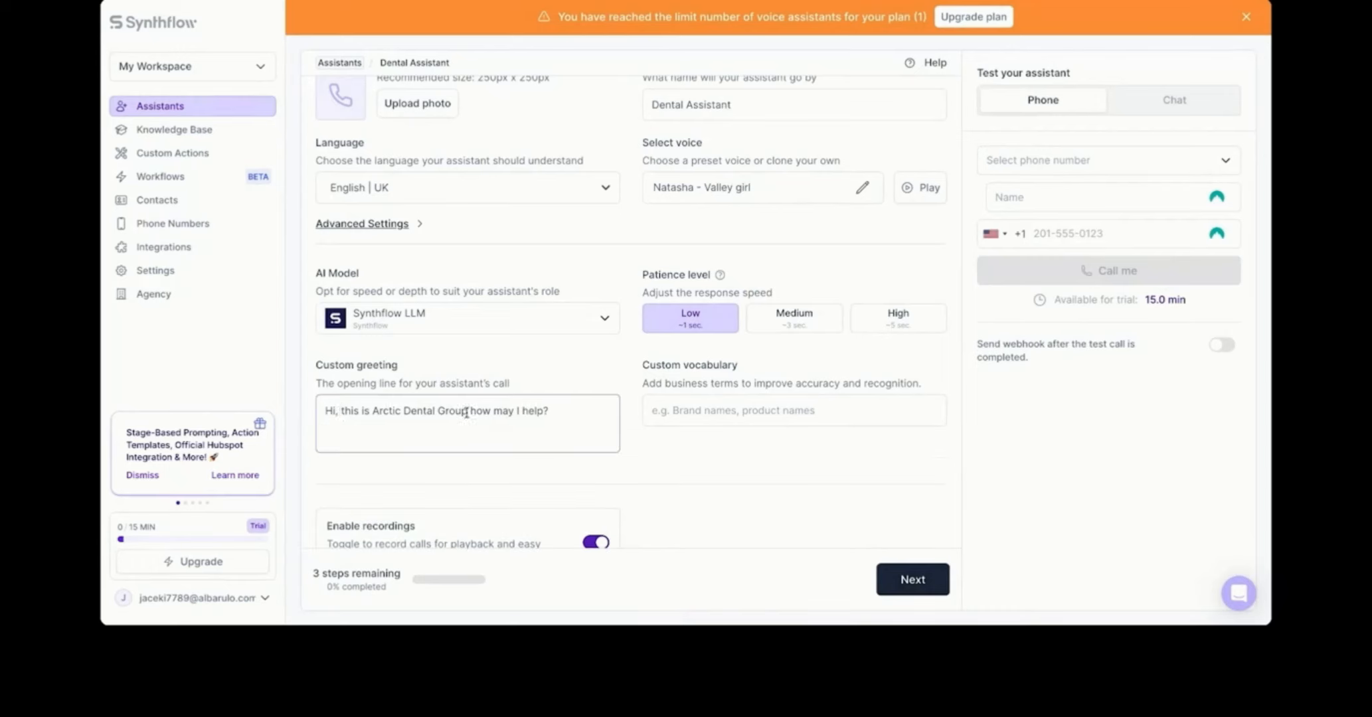
type(",")
Preview the preset voice Victoria - classy and mature and set it as the assistant's voice
left_click(861, 188)
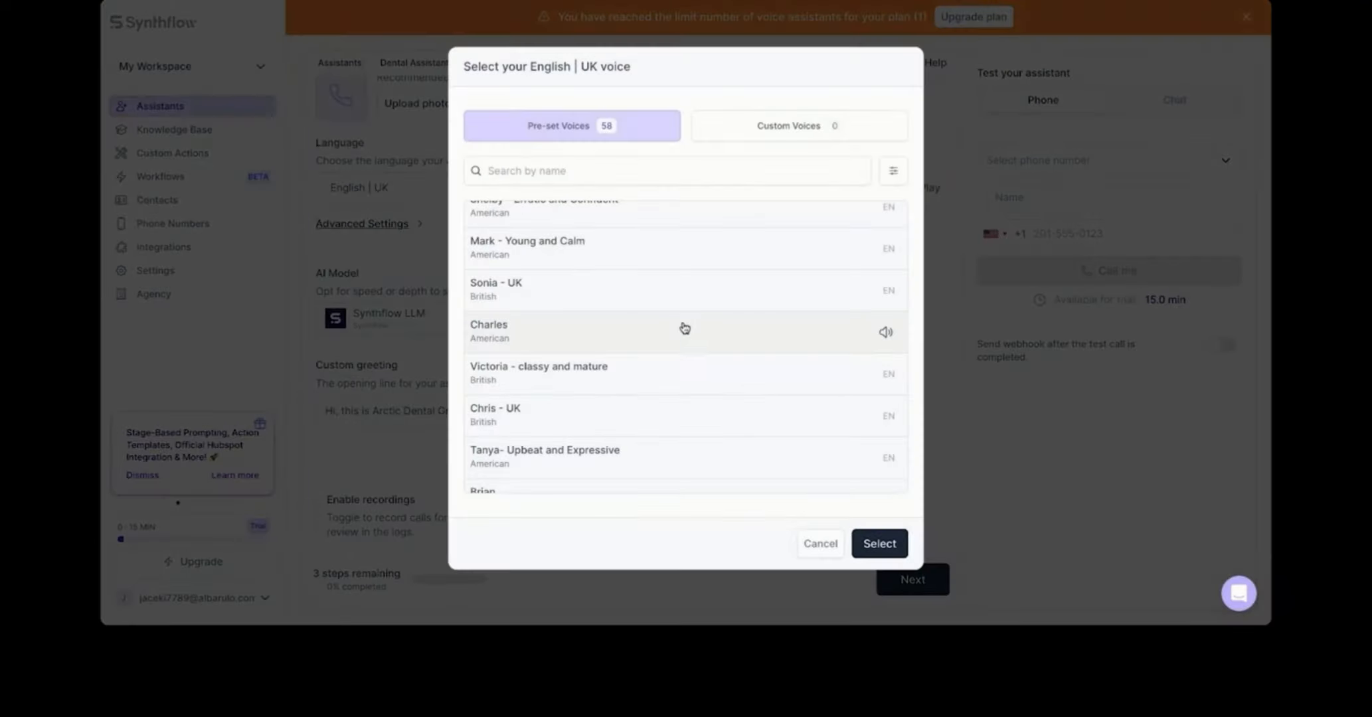
left_click(886, 376)
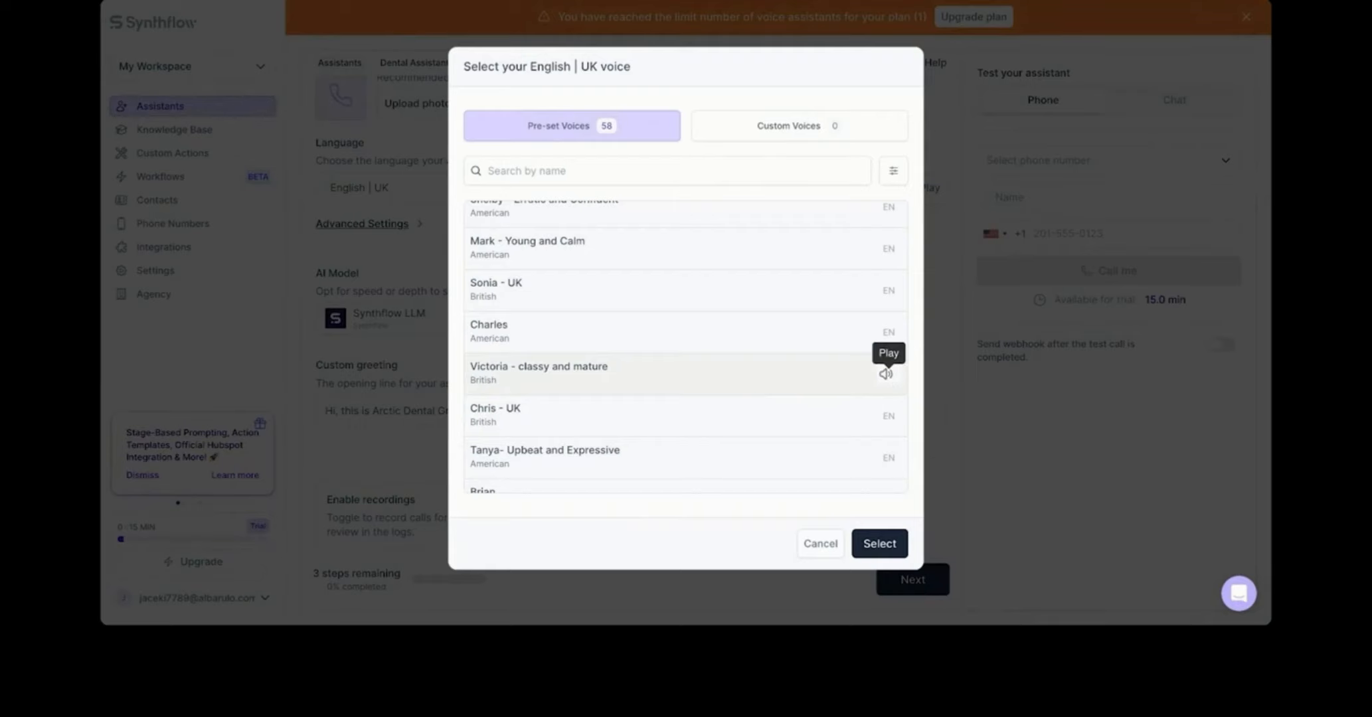
left_click(826, 379)
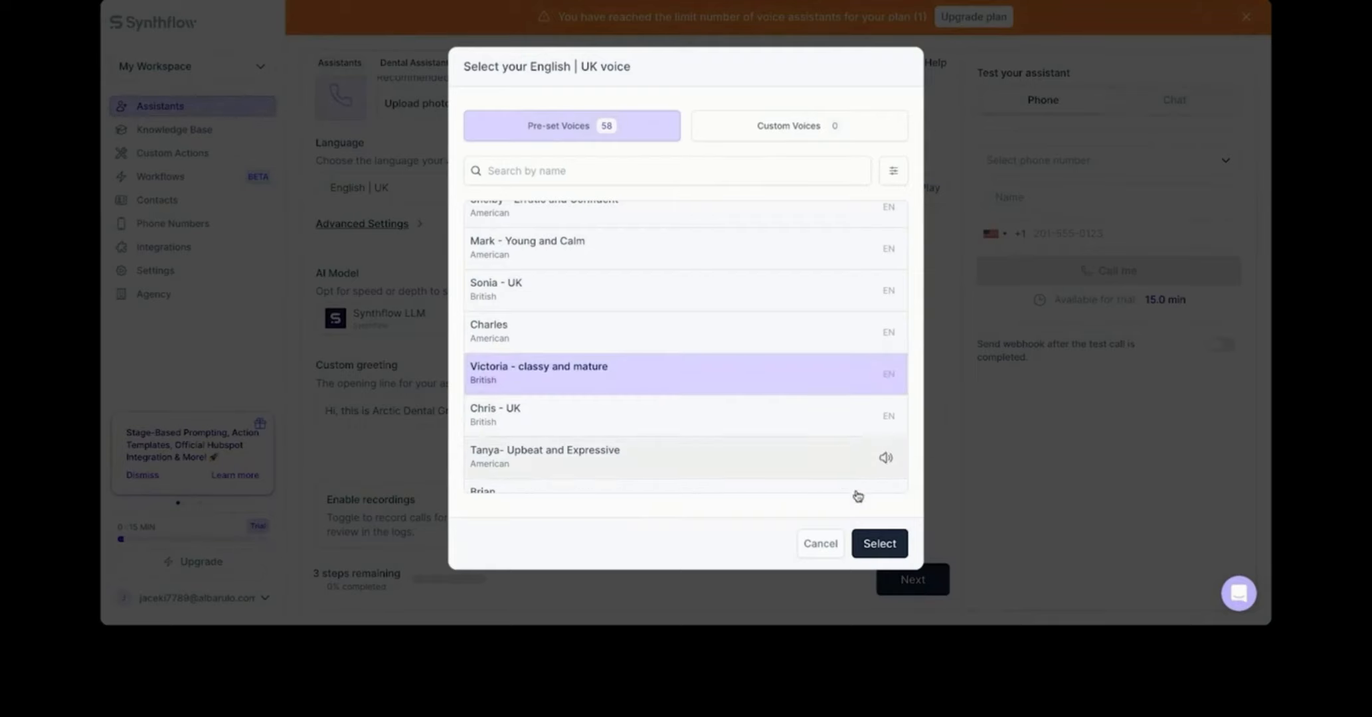
left_click(881, 546)
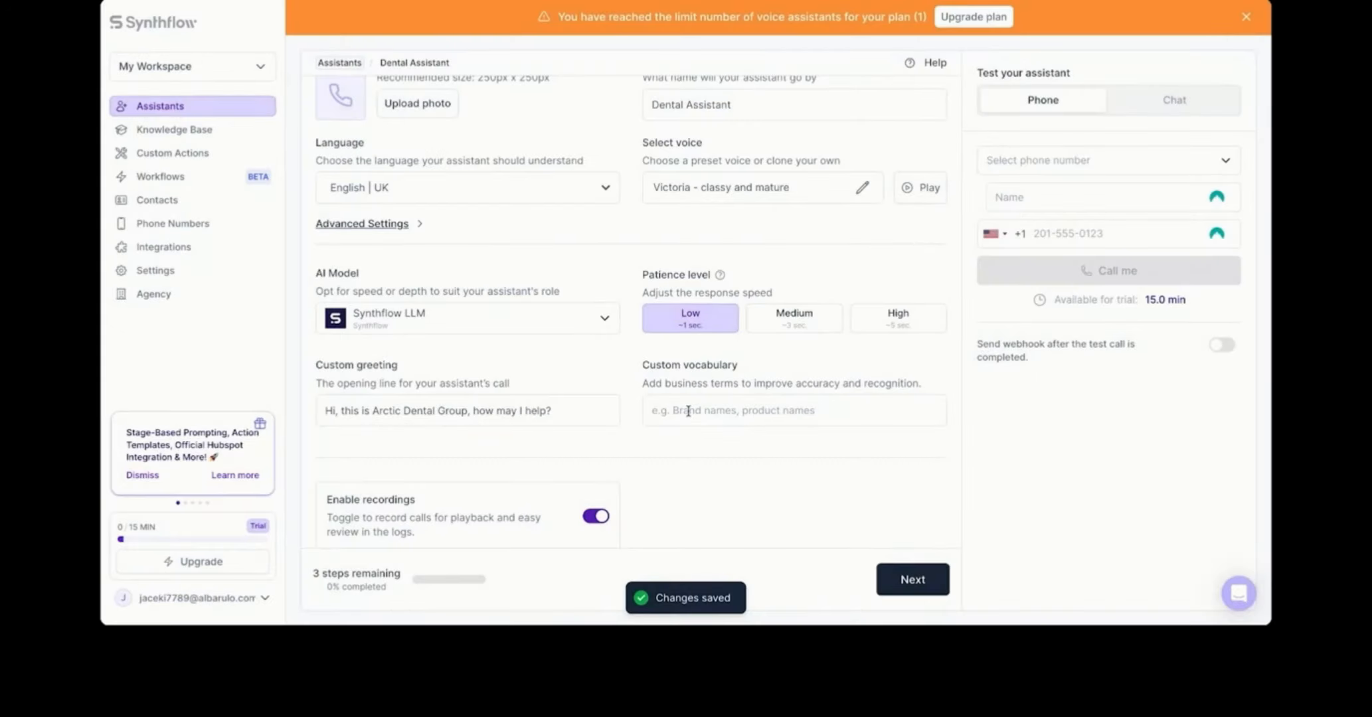
Check the explanation of the patience level and set it to Medium
scroll(687, 405, "down", 1)
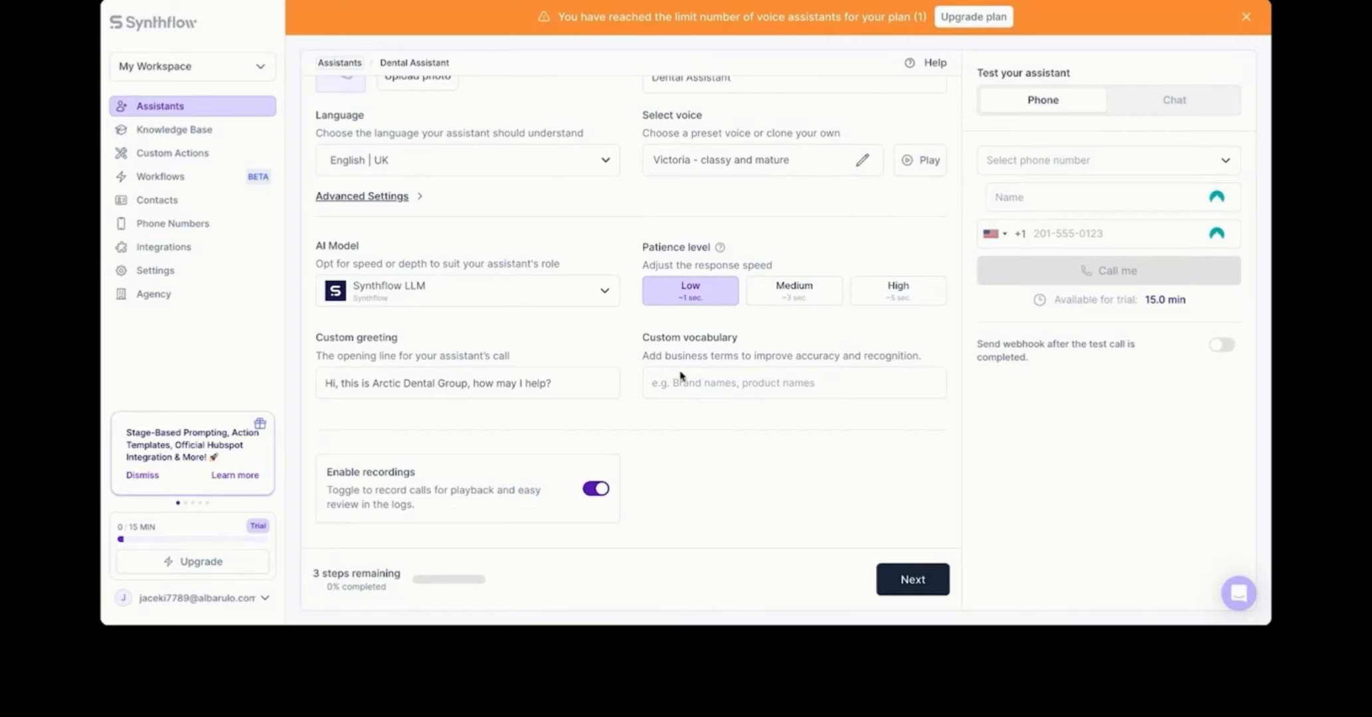
mouse_move(720, 249)
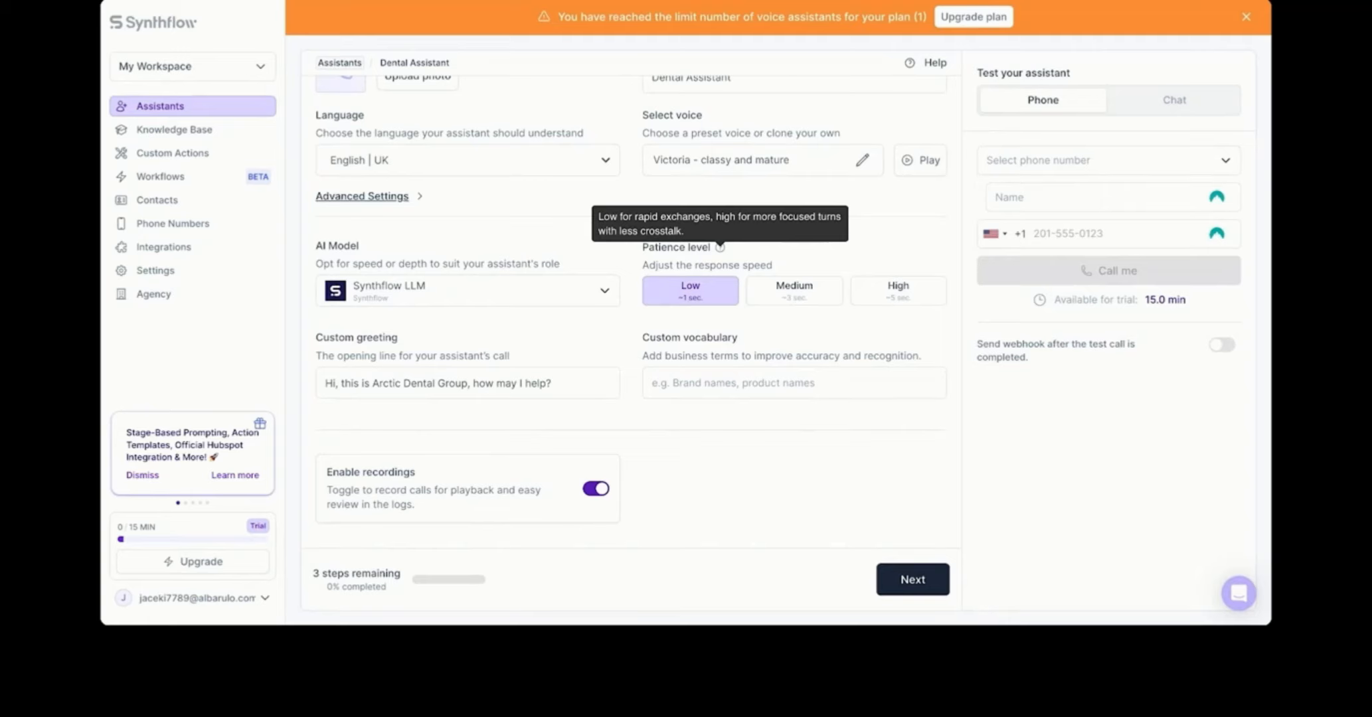
left_click(790, 299)
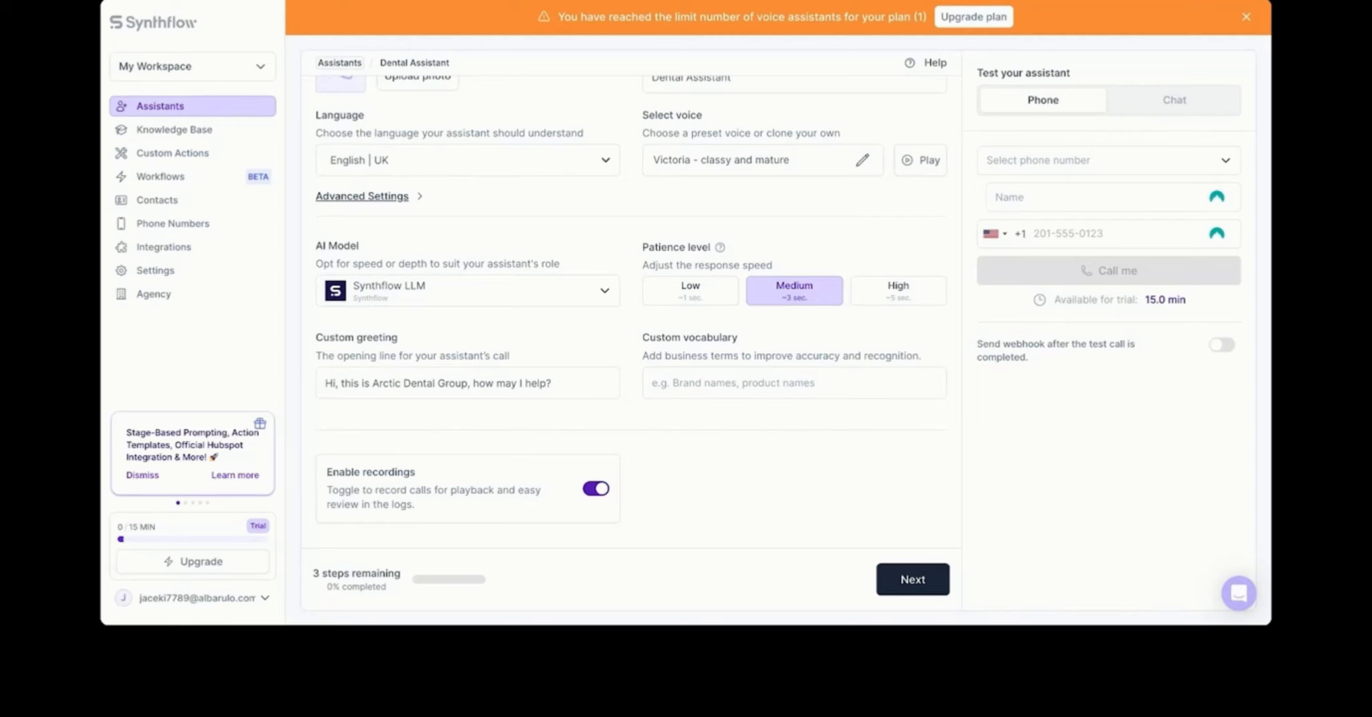
Add the terms "invisalign", "onlay" and "aquacem" to the assistant's custom vocabulary
left_click(745, 376)
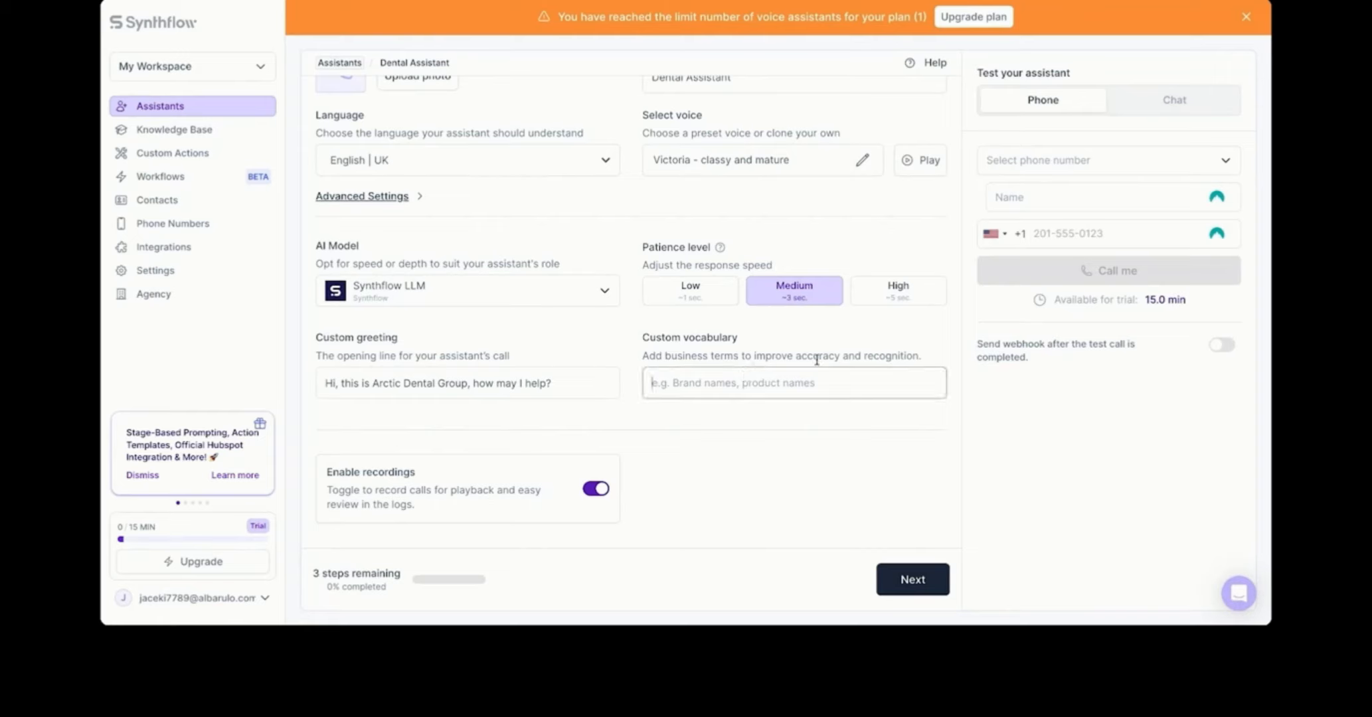
left_click(828, 439)
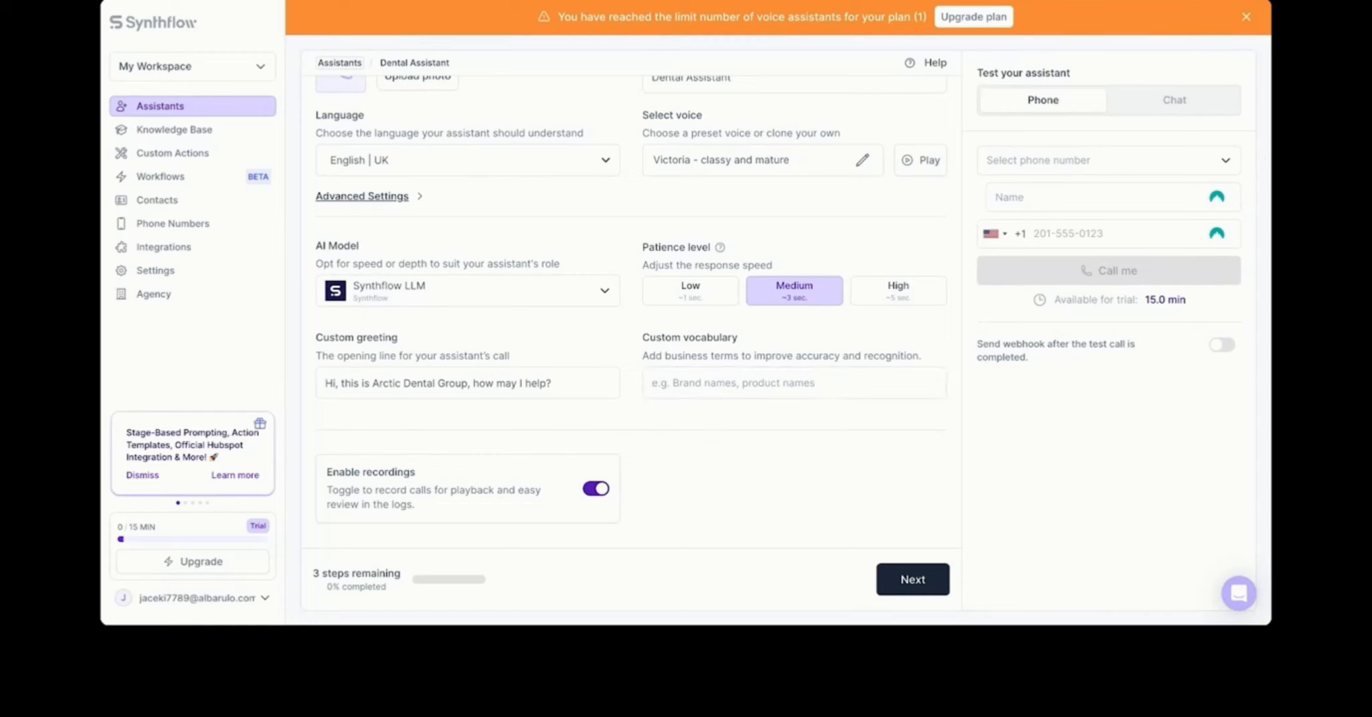
left_click(771, 384)
type("invisalign")
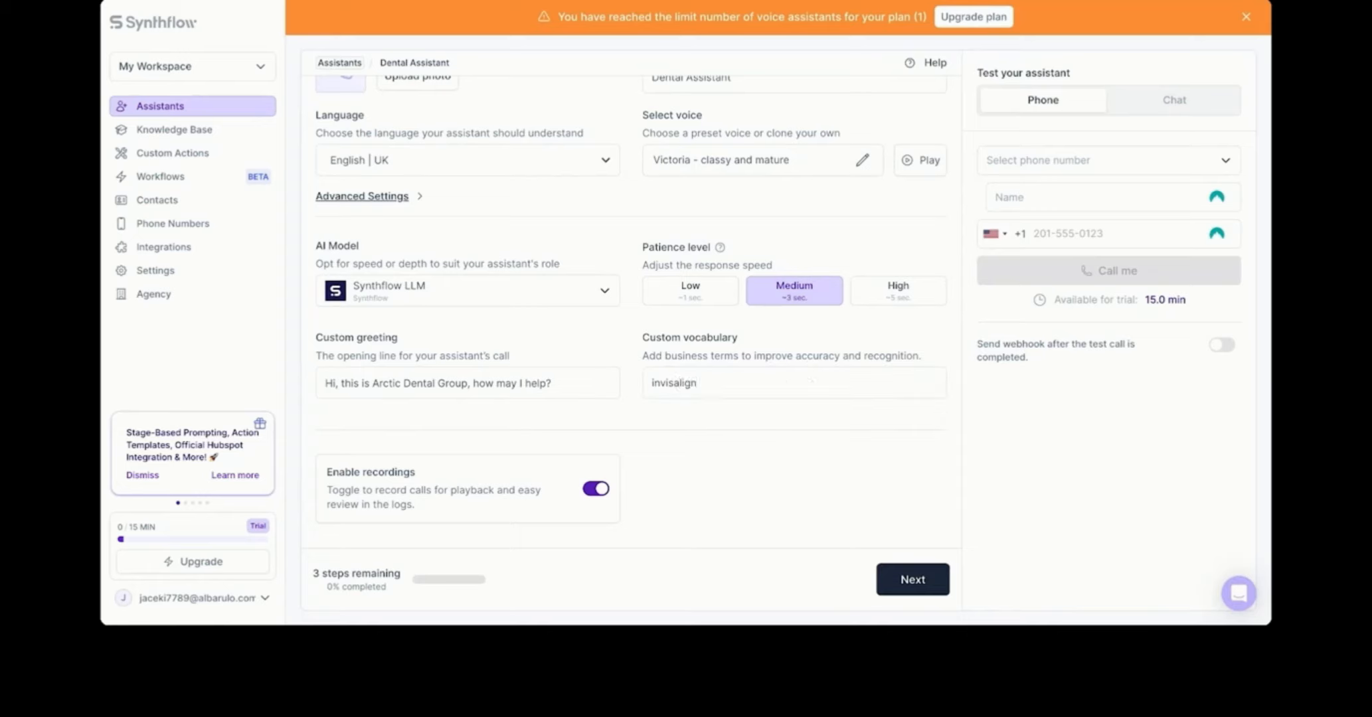
key("Return")
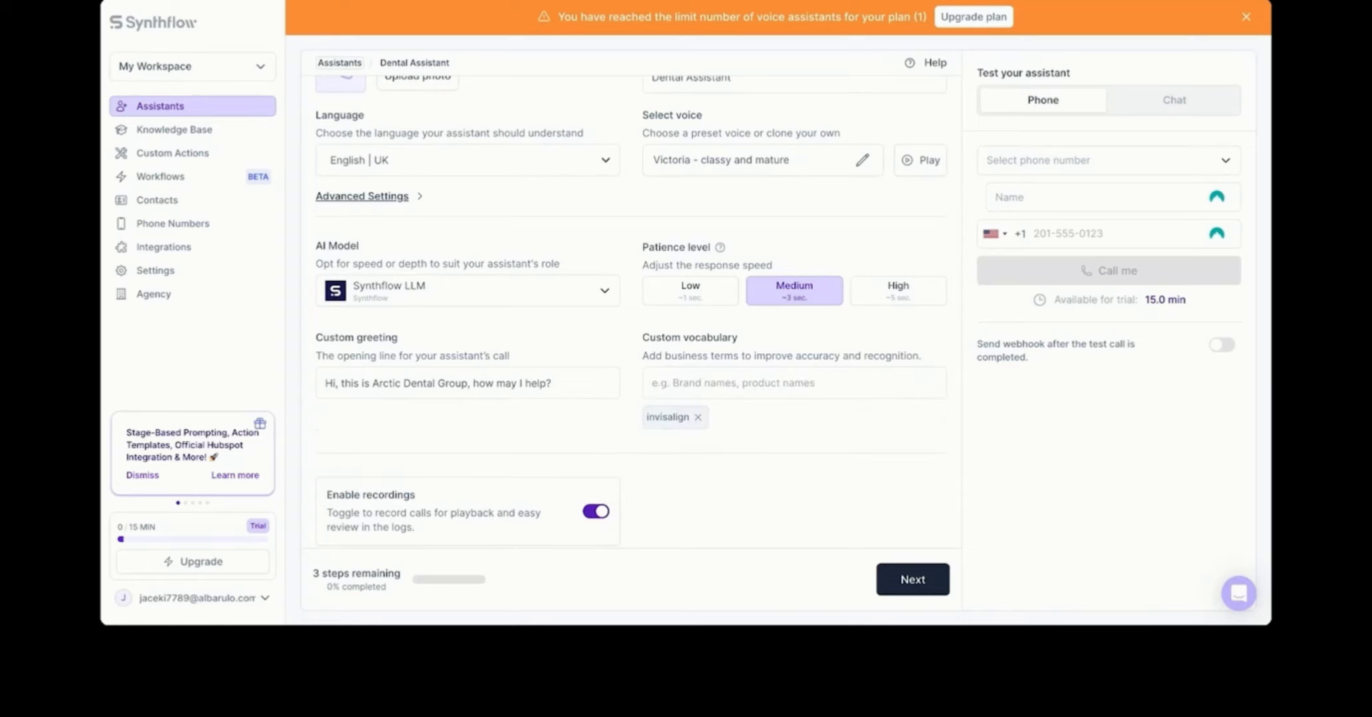
left_click(741, 394)
type("onlay")
key("Return")
type("aquacem")
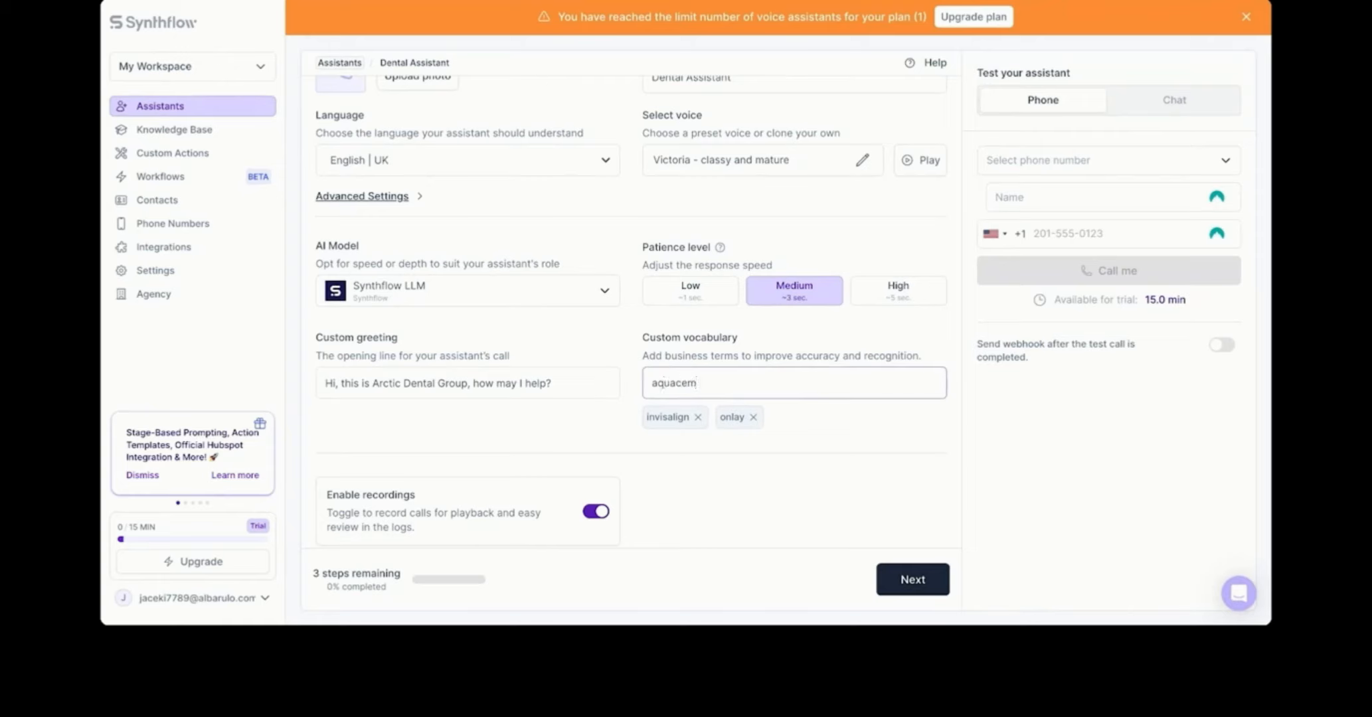
key("Return")
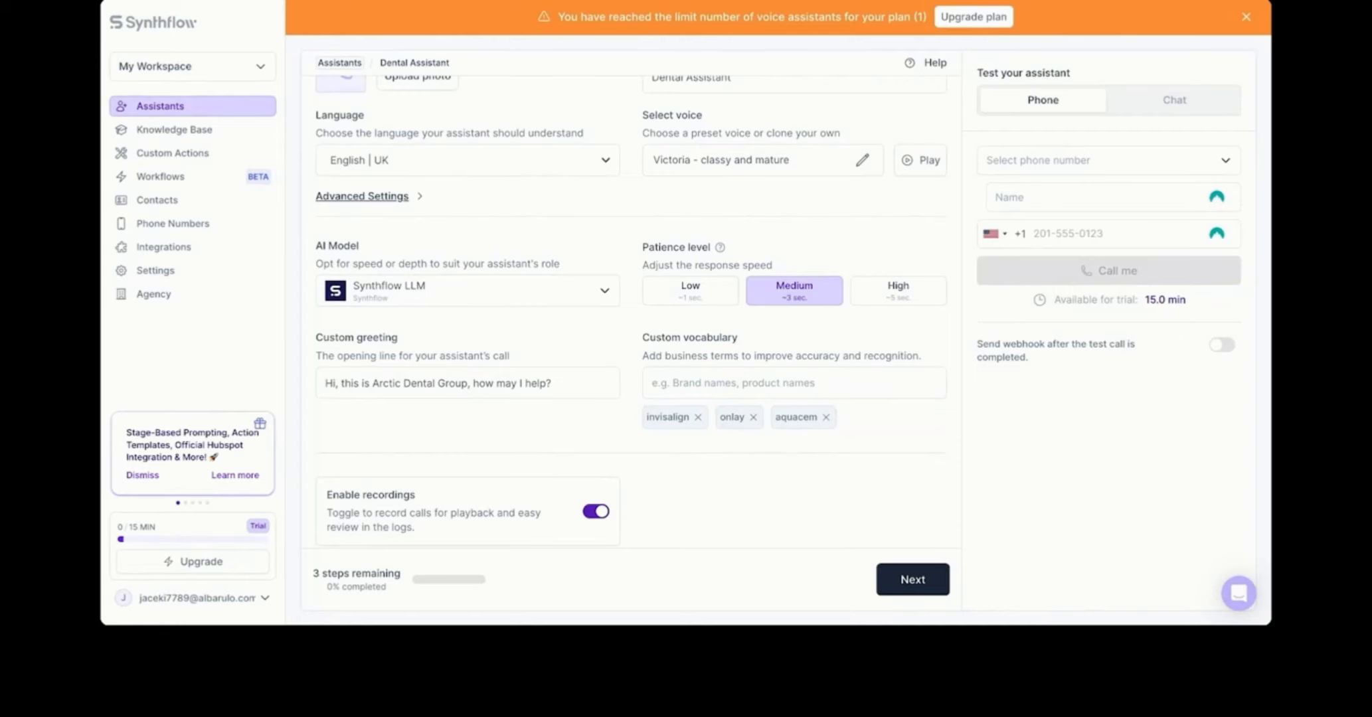
Review the general settings, continue to the prompt setup and open the Real Time Booking action
scroll(536, 435, "down", 1)
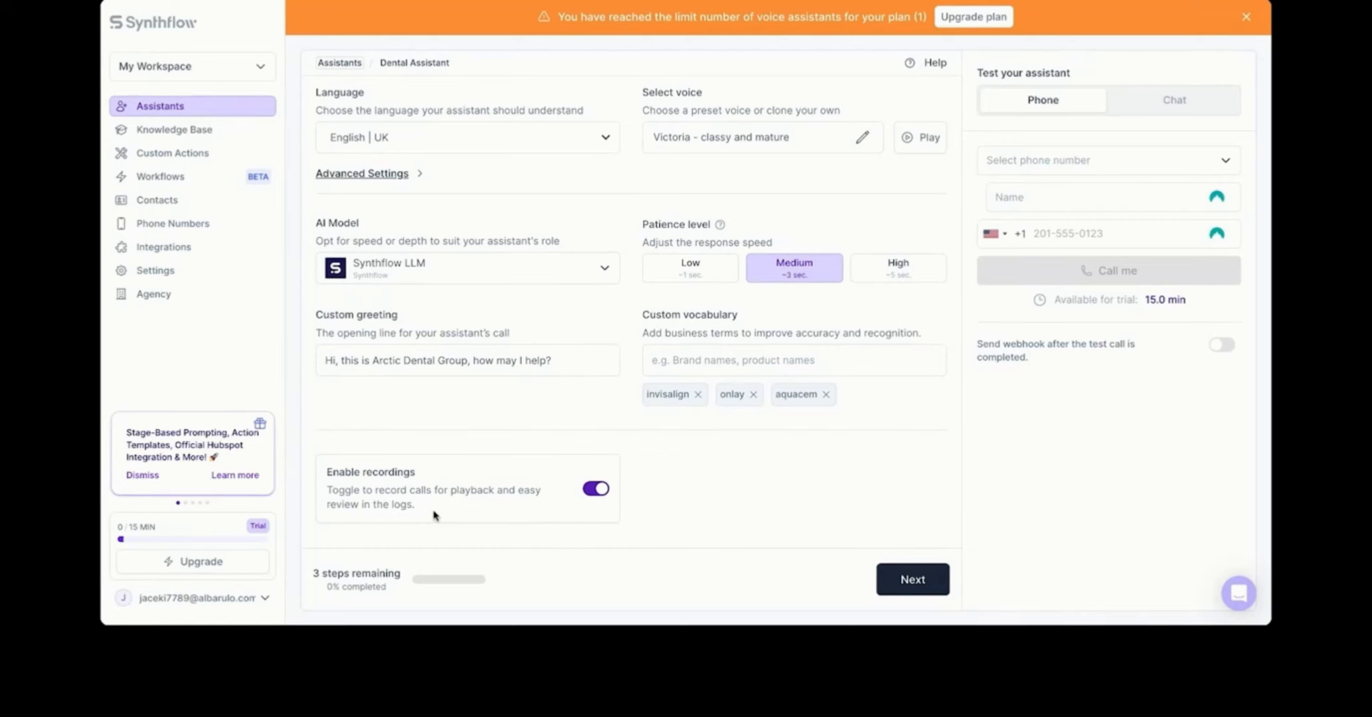
scroll(435, 515, "up", 3)
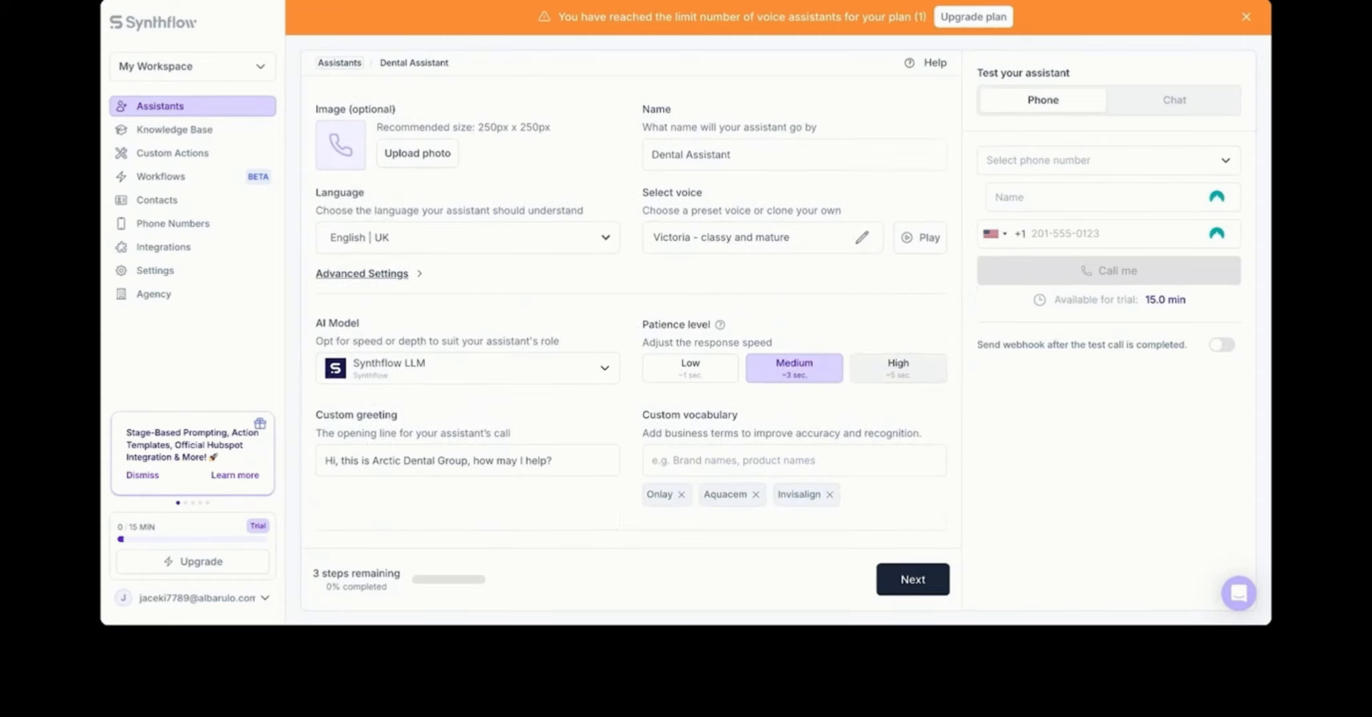
left_click(909, 578)
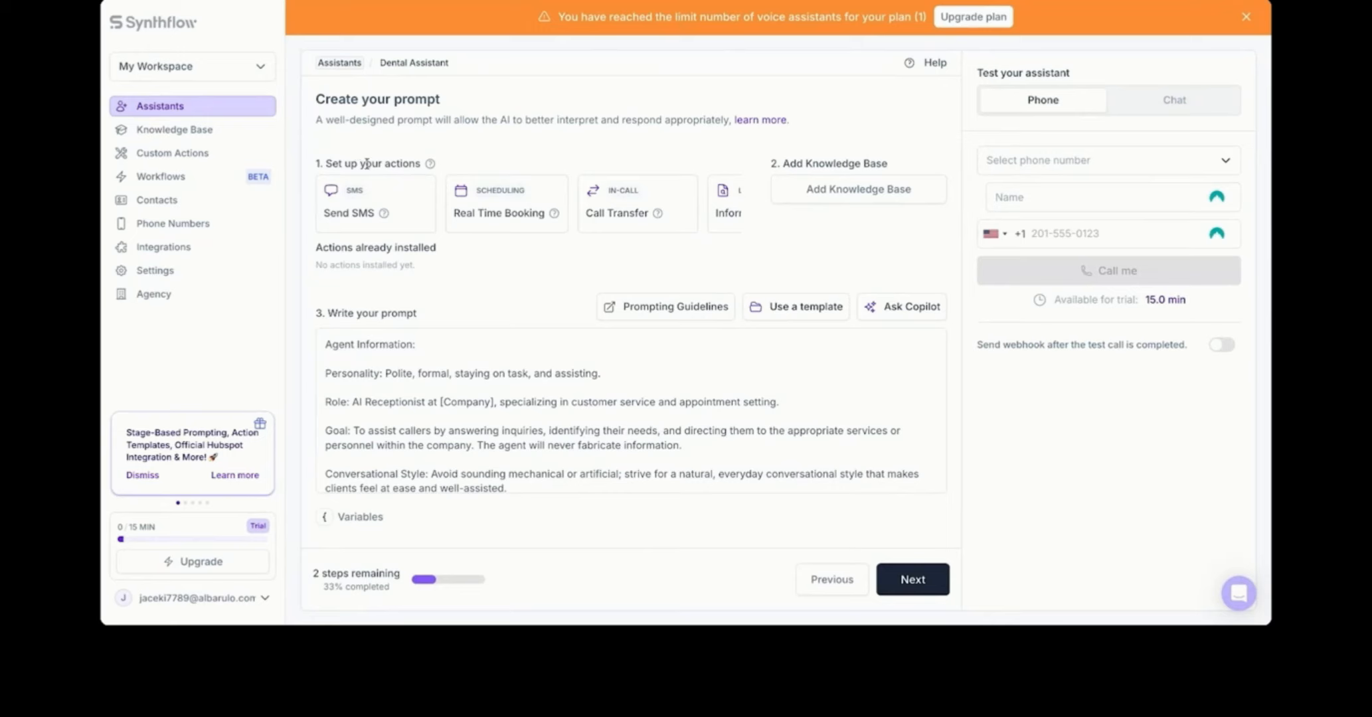
mouse_move(429, 163)
left_click(496, 222)
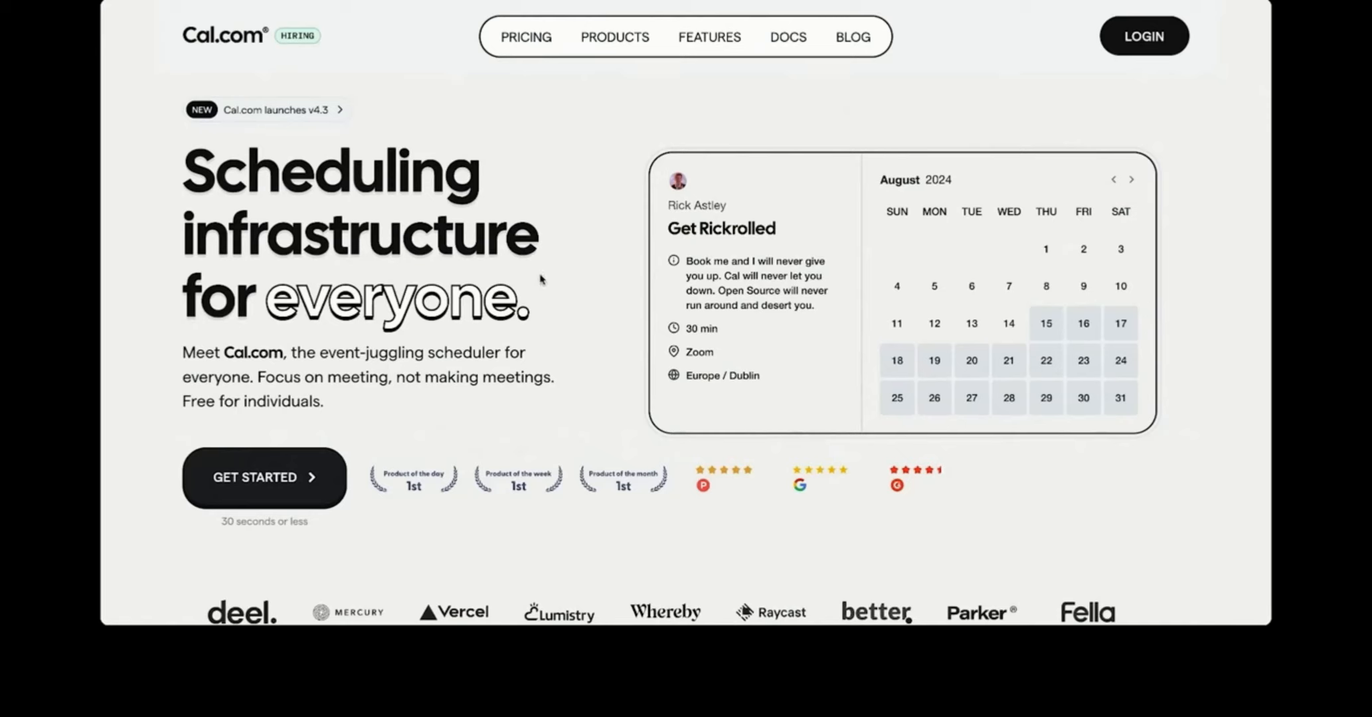
Switch to Cal.com and sign up for an account with the Google login
left_click(255, 494)
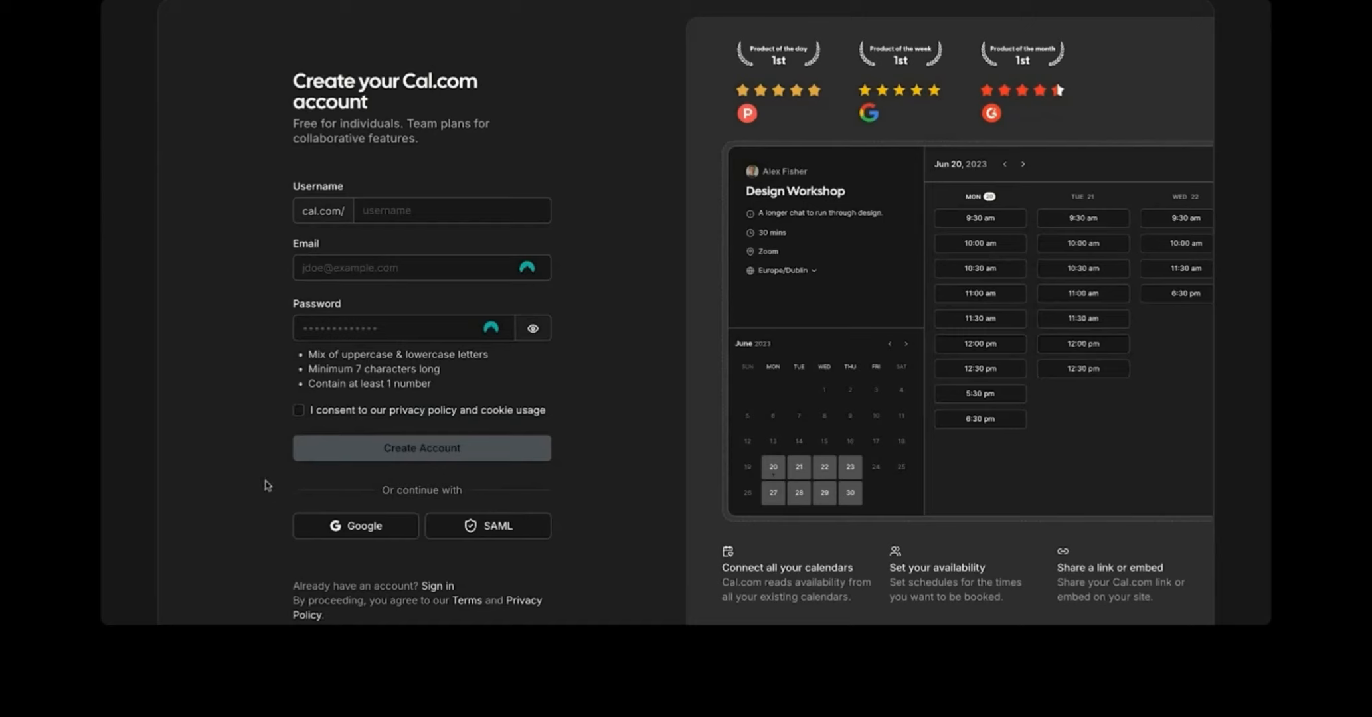
left_click(356, 528)
left_click(777, 244)
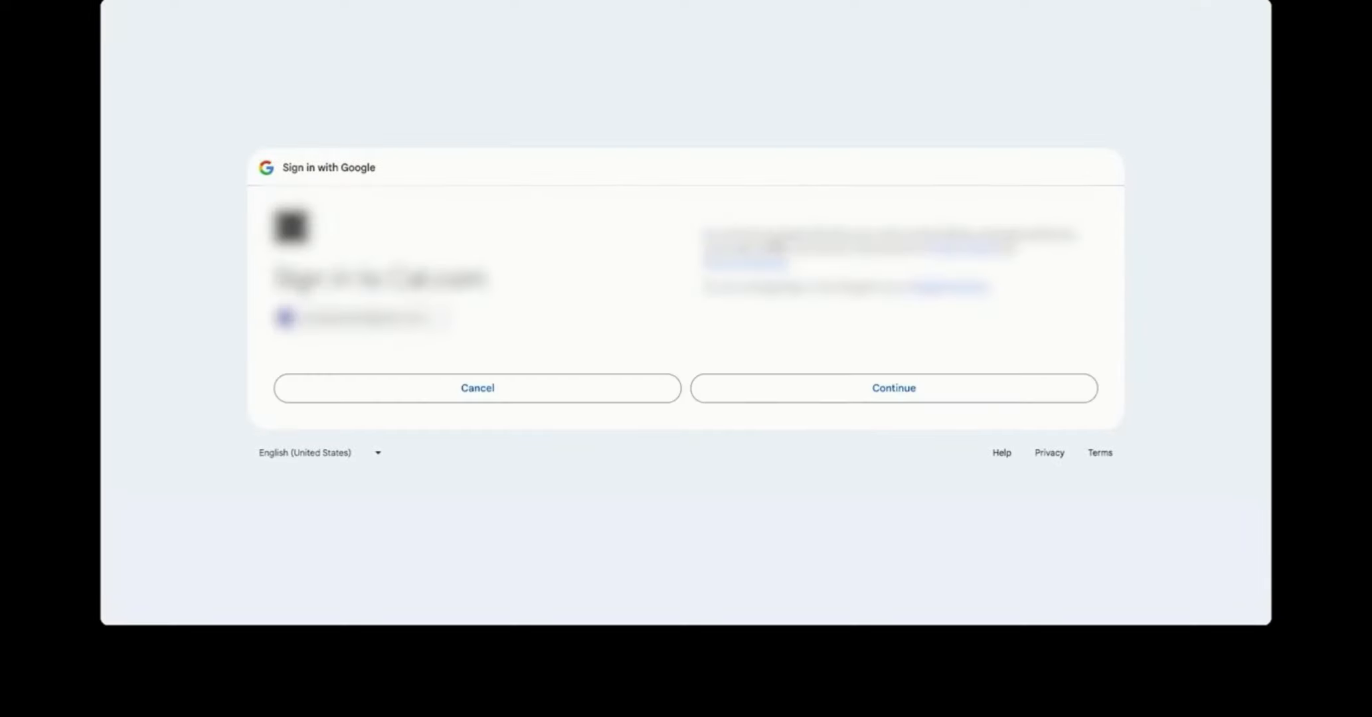
left_click(800, 385)
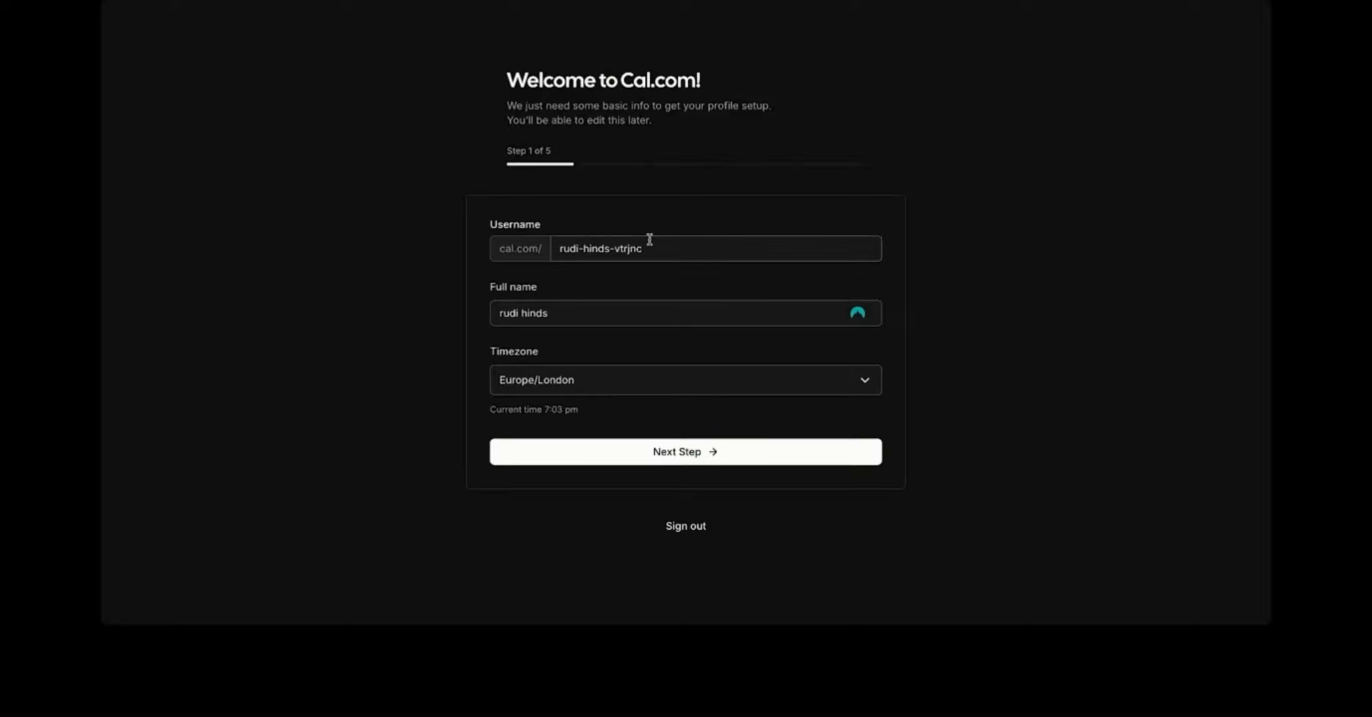
Complete the Cal.com onboarding with the default profile and availability, skipping the calendar and video app connections
left_click(652, 454)
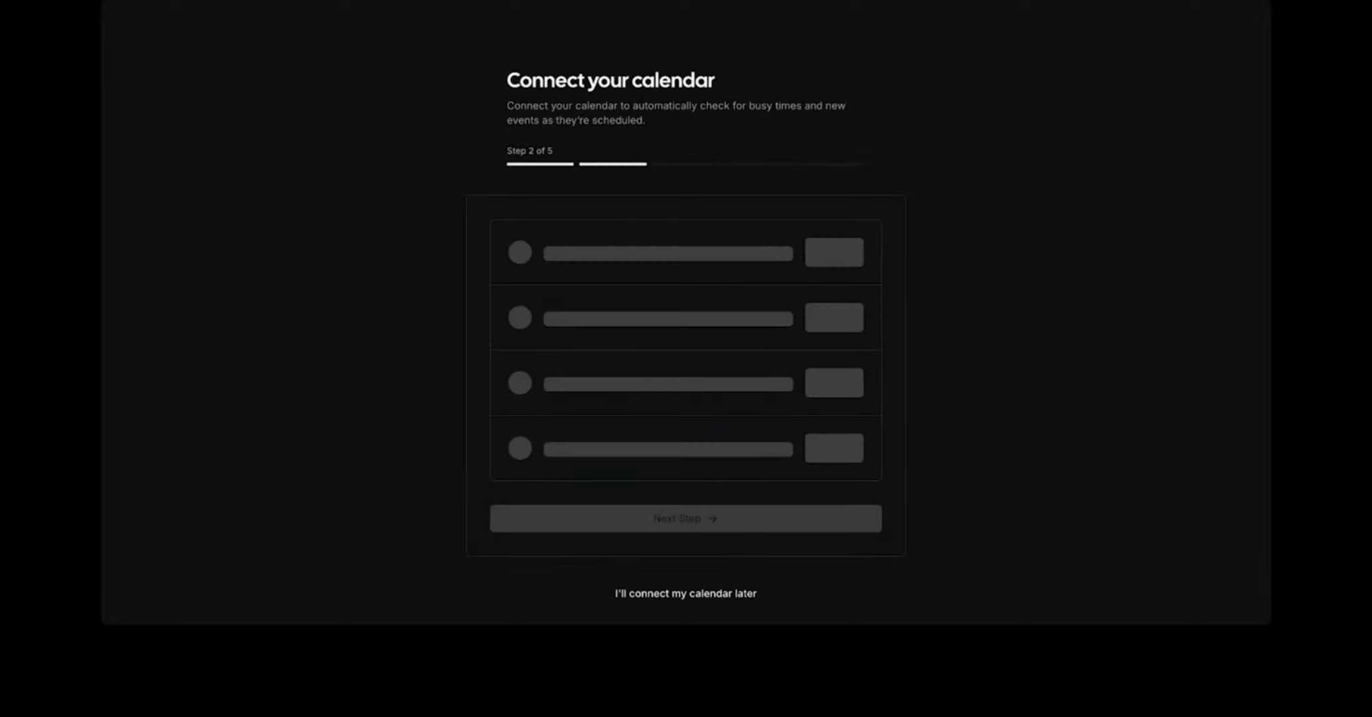
scroll(678, 436, "down", 5)
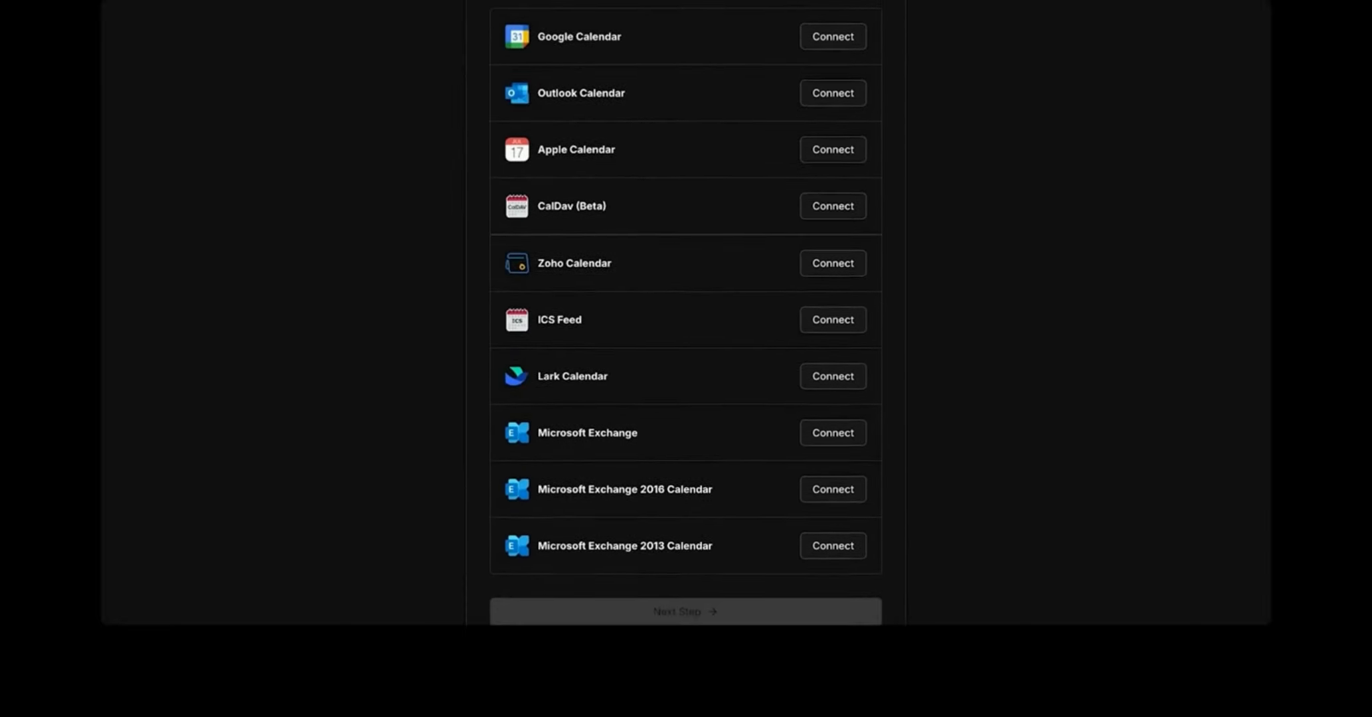
scroll(678, 435, "up", 1)
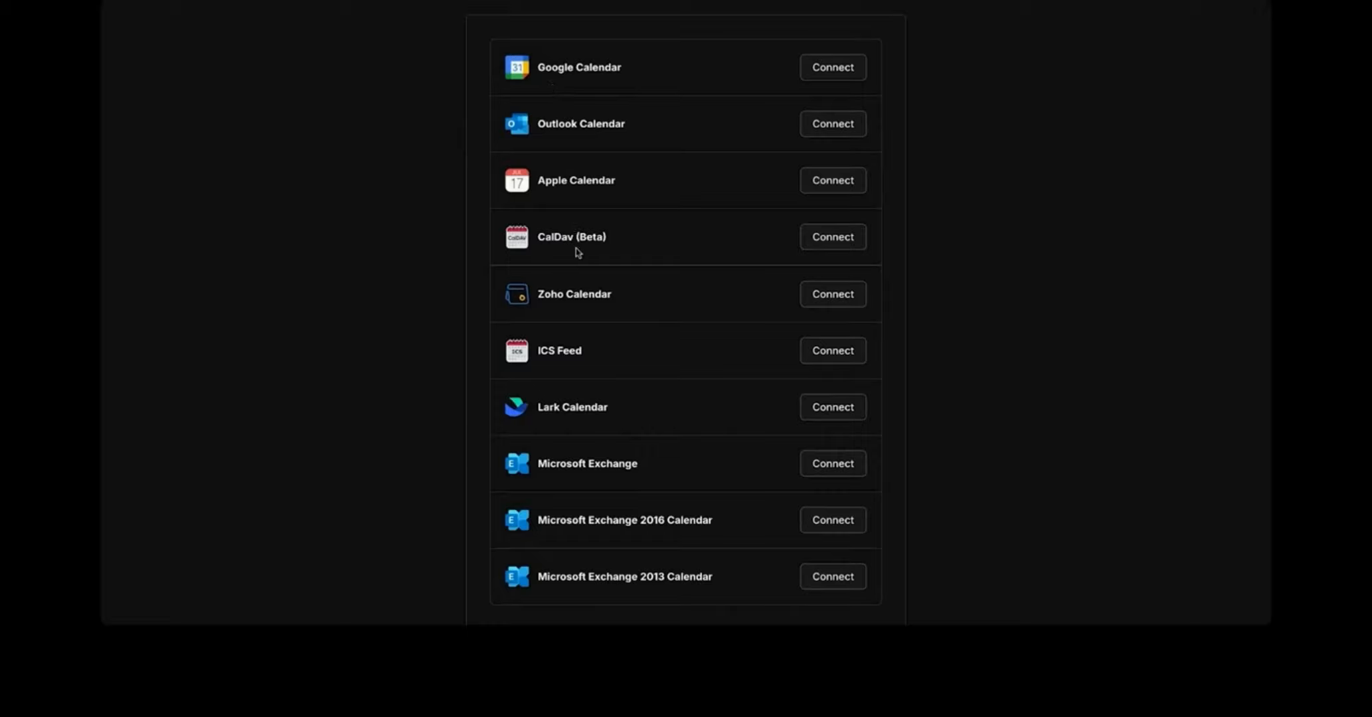
scroll(660, 530, "down", 3)
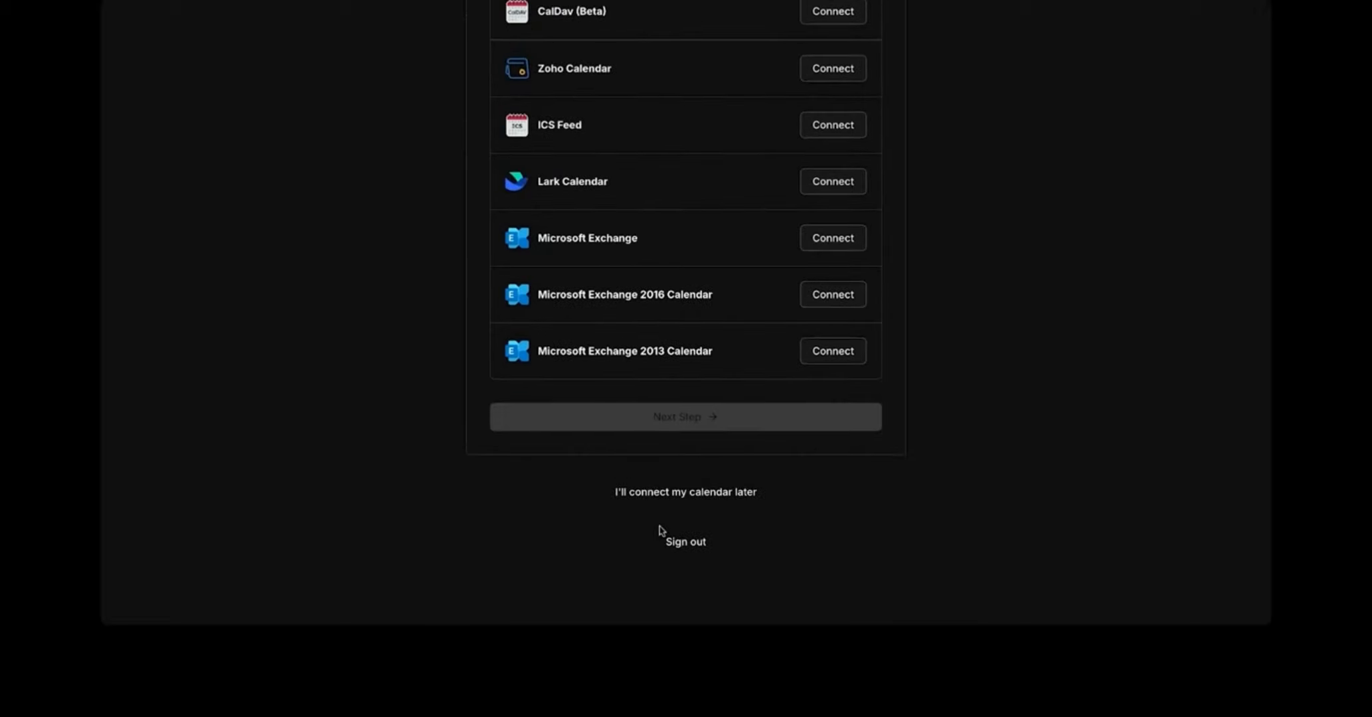
left_click(690, 499)
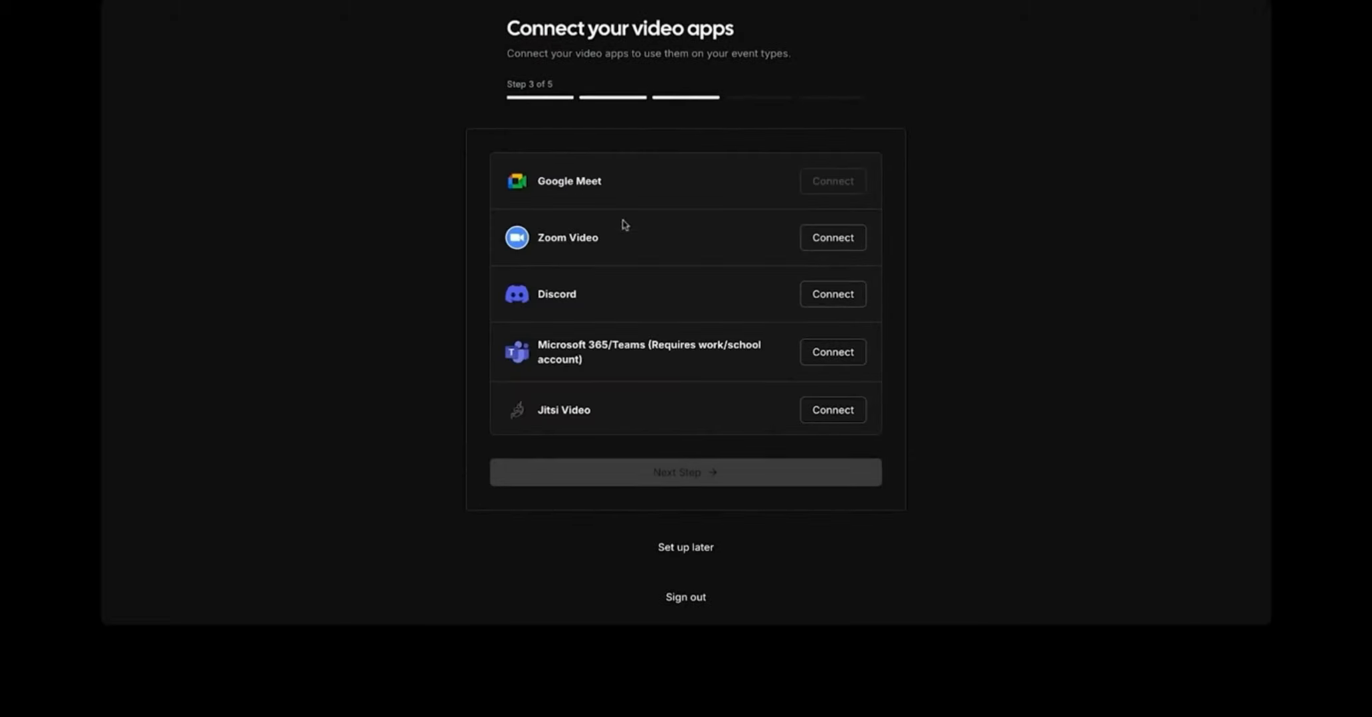
left_click(693, 548)
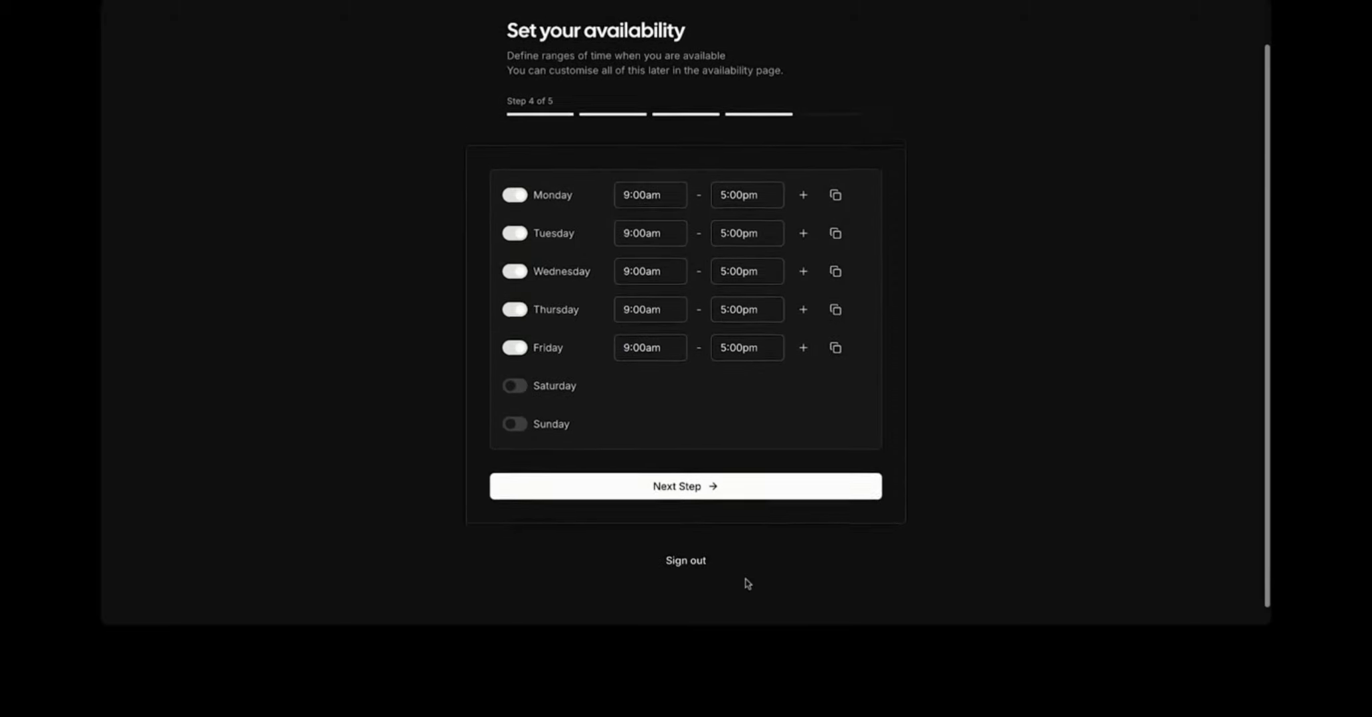
left_click(722, 511)
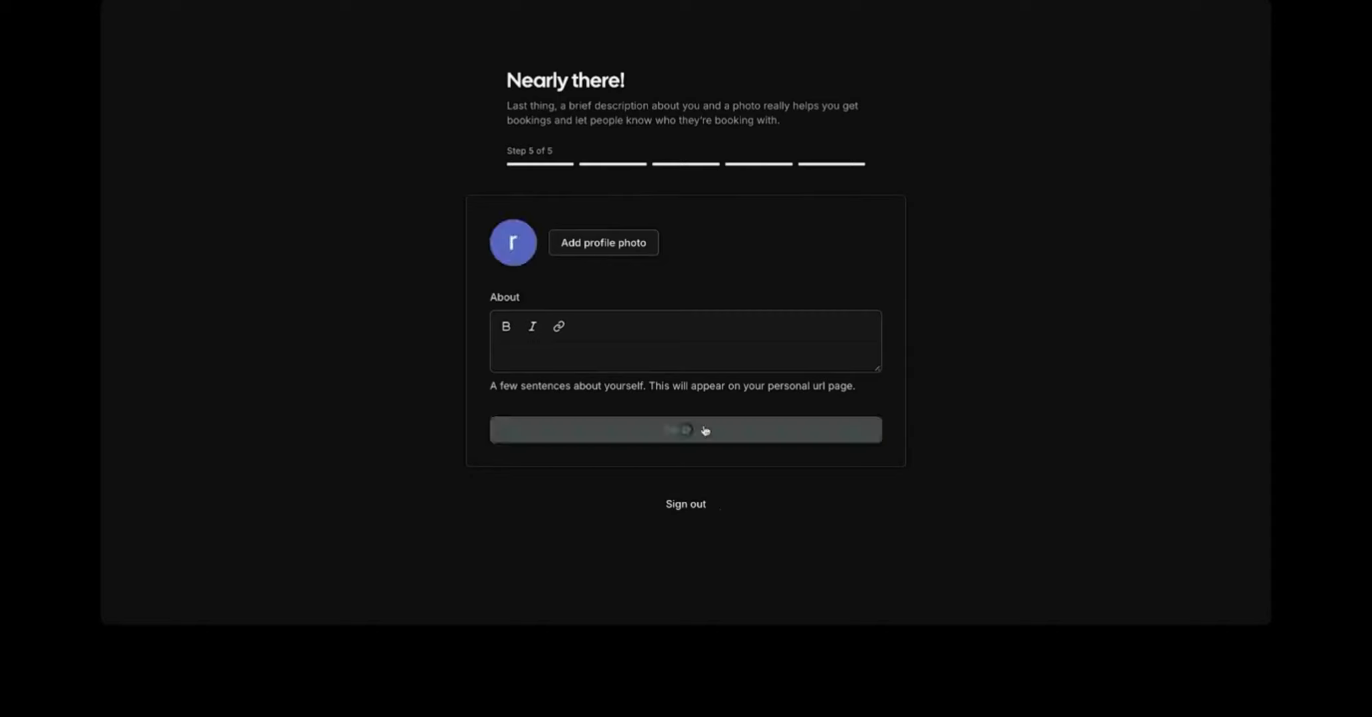
left_click(704, 430)
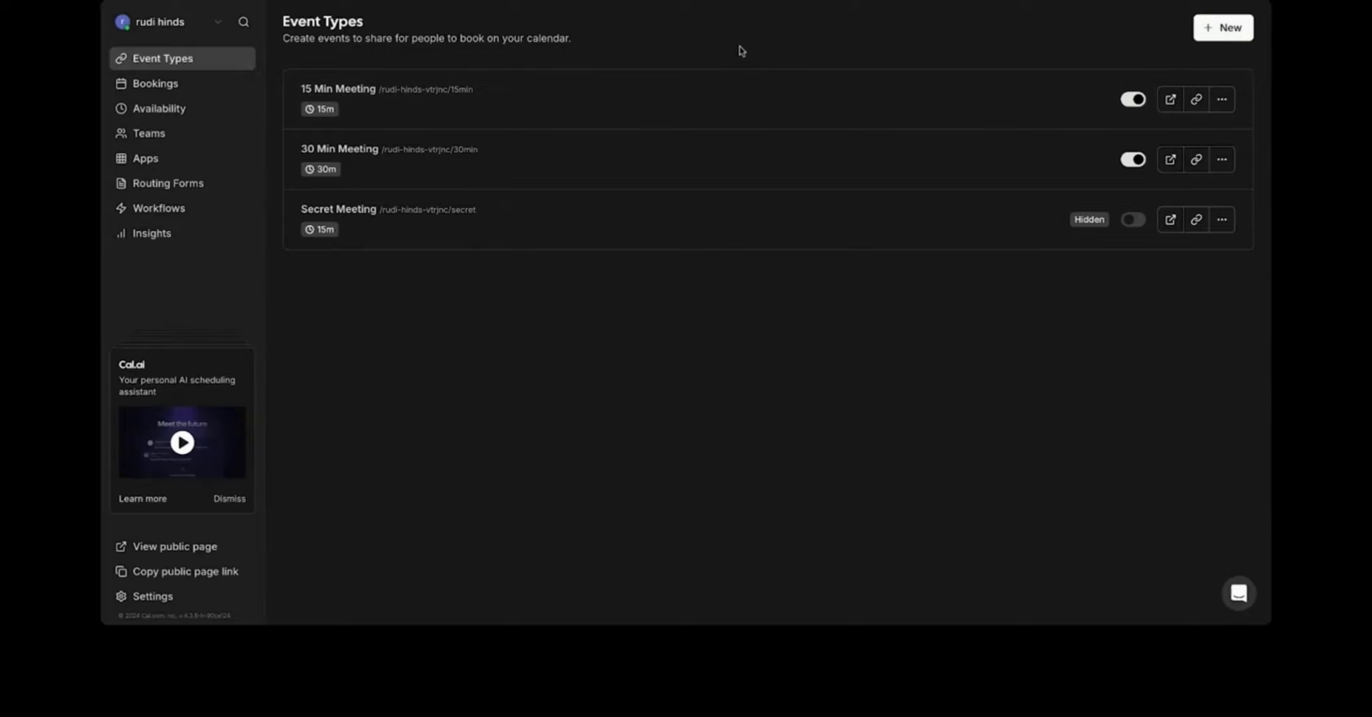
Create a new event type titled "dental appointment" with a duration of 30 minutes
left_click(1218, 31)
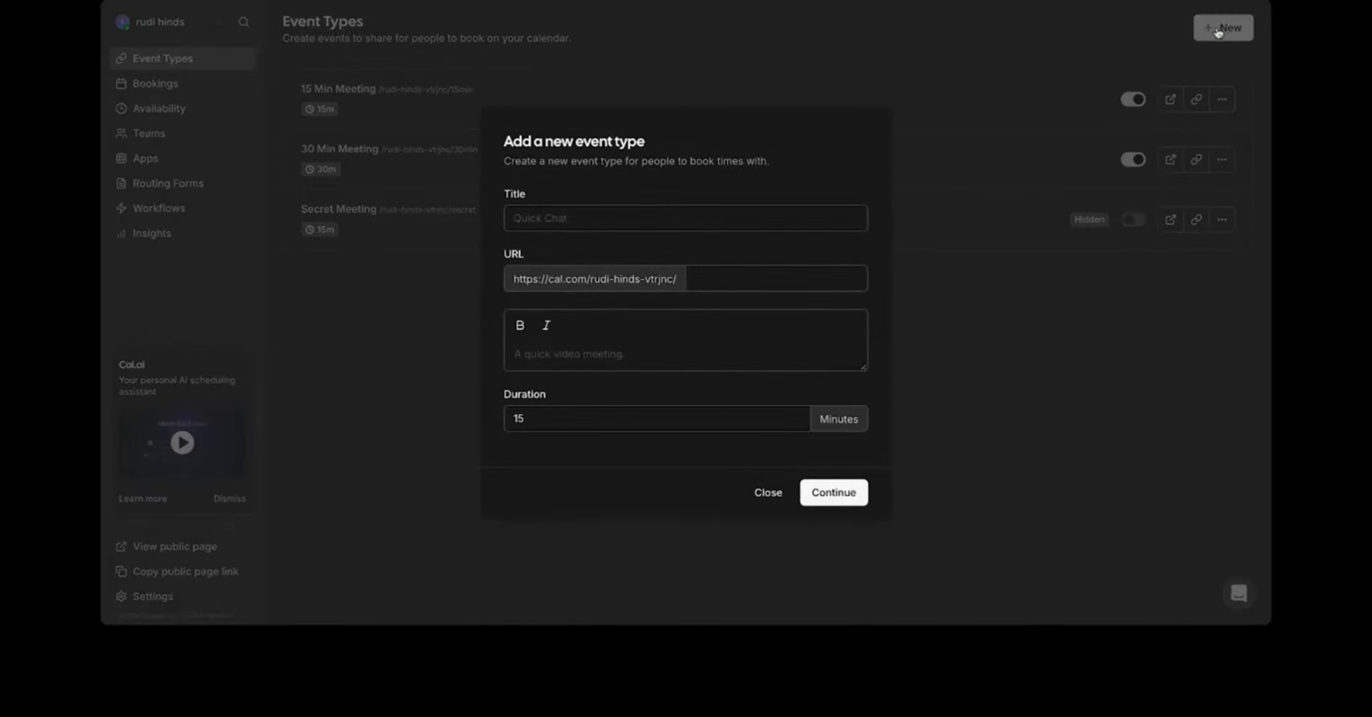
left_click(639, 215)
type("dental appointment")
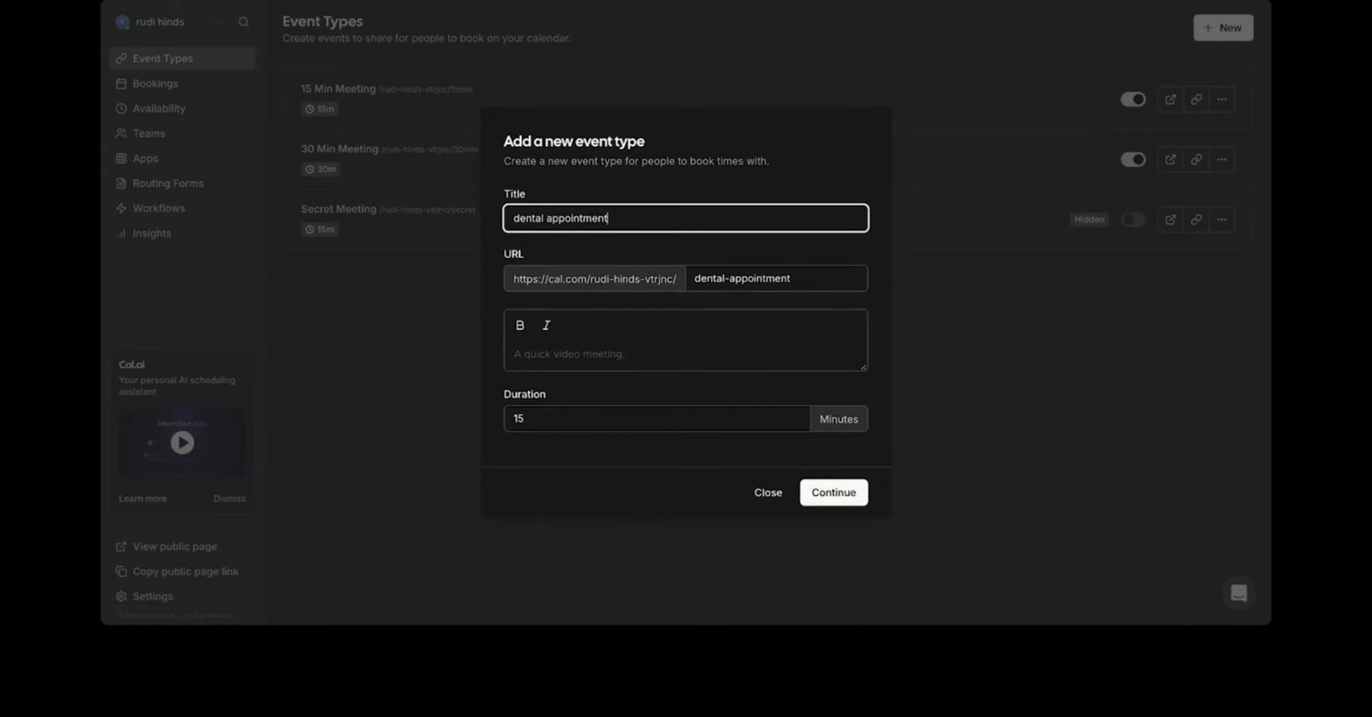
left_click(689, 420)
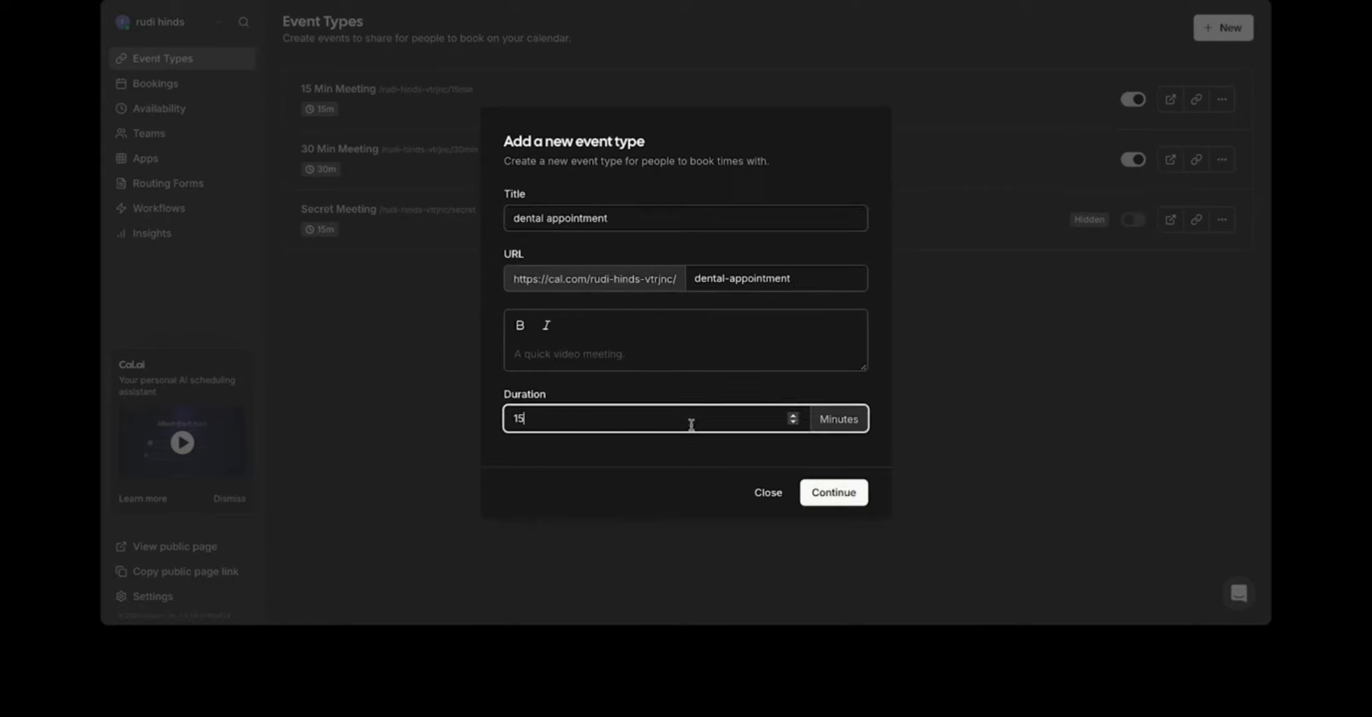
key("BackSpace")
key("BackSpace")
type("30")
left_click(837, 493)
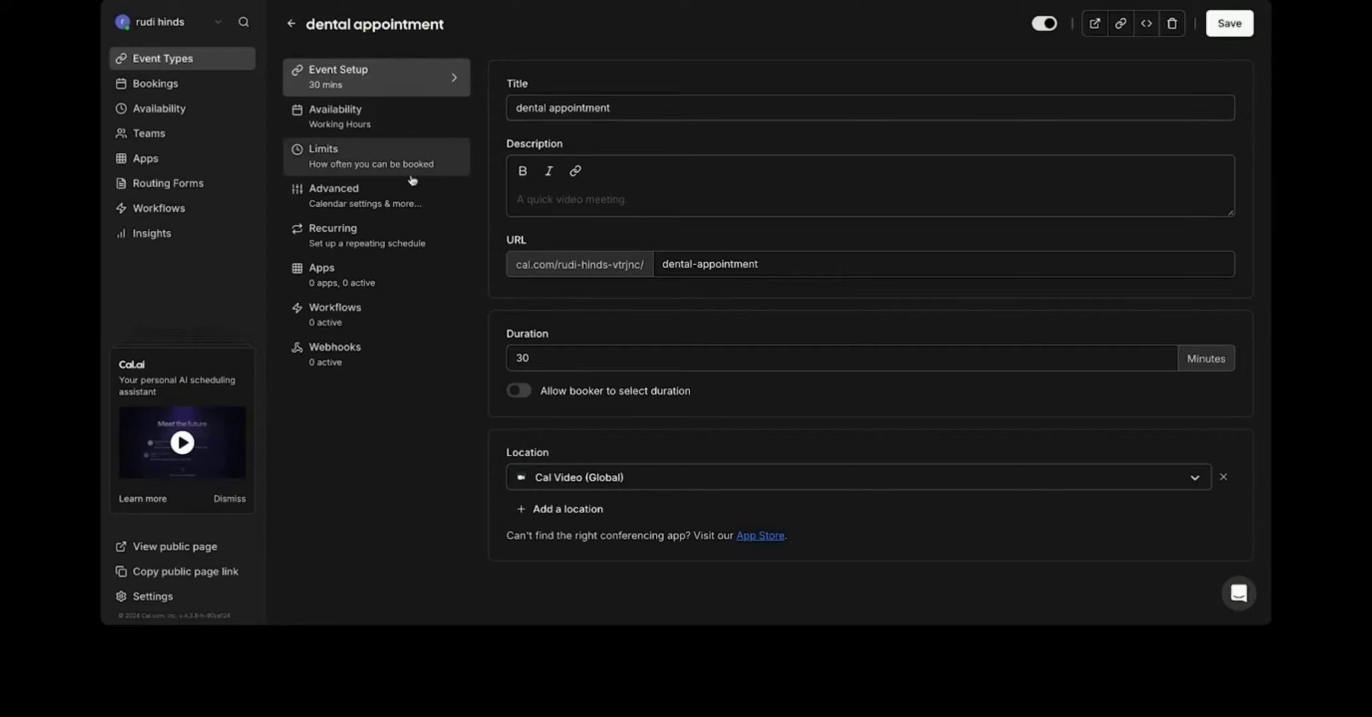
Create an API key named "test" in the Cal.com developer settings
left_click(169, 596)
left_click(174, 406)
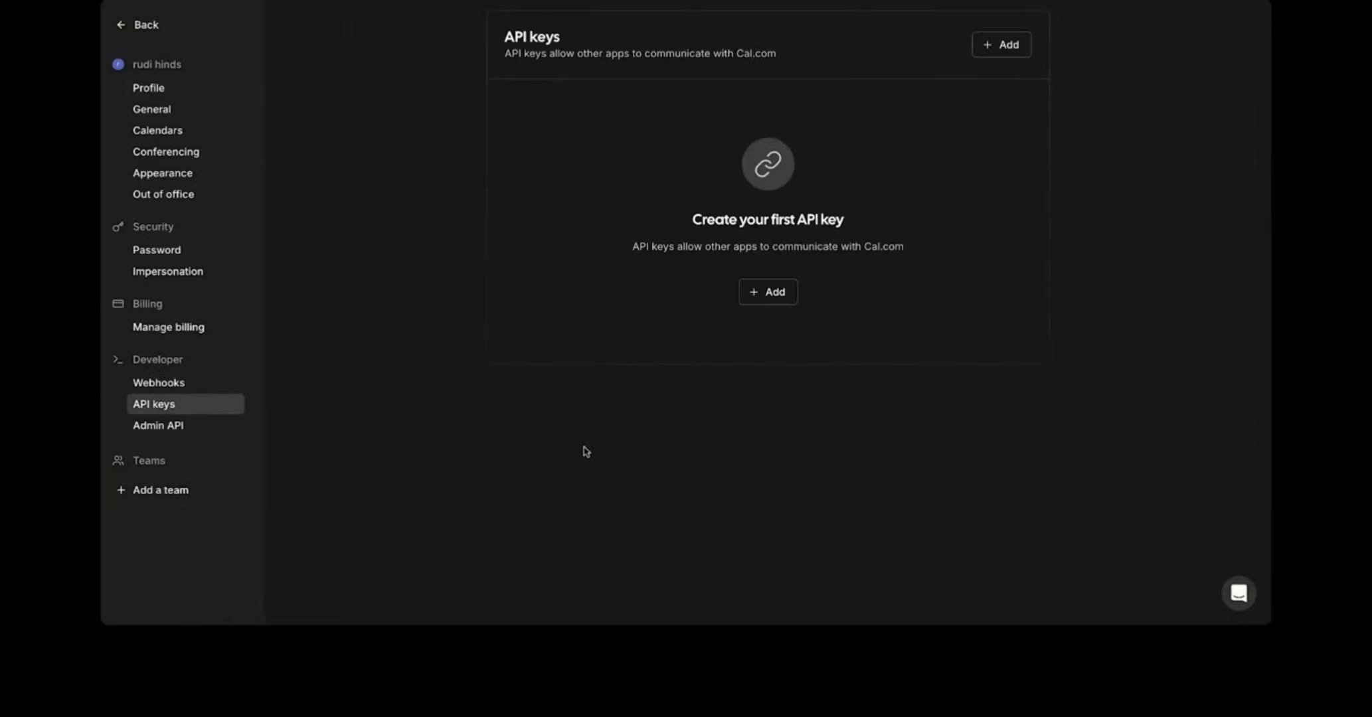
left_click(770, 291)
type("tre")
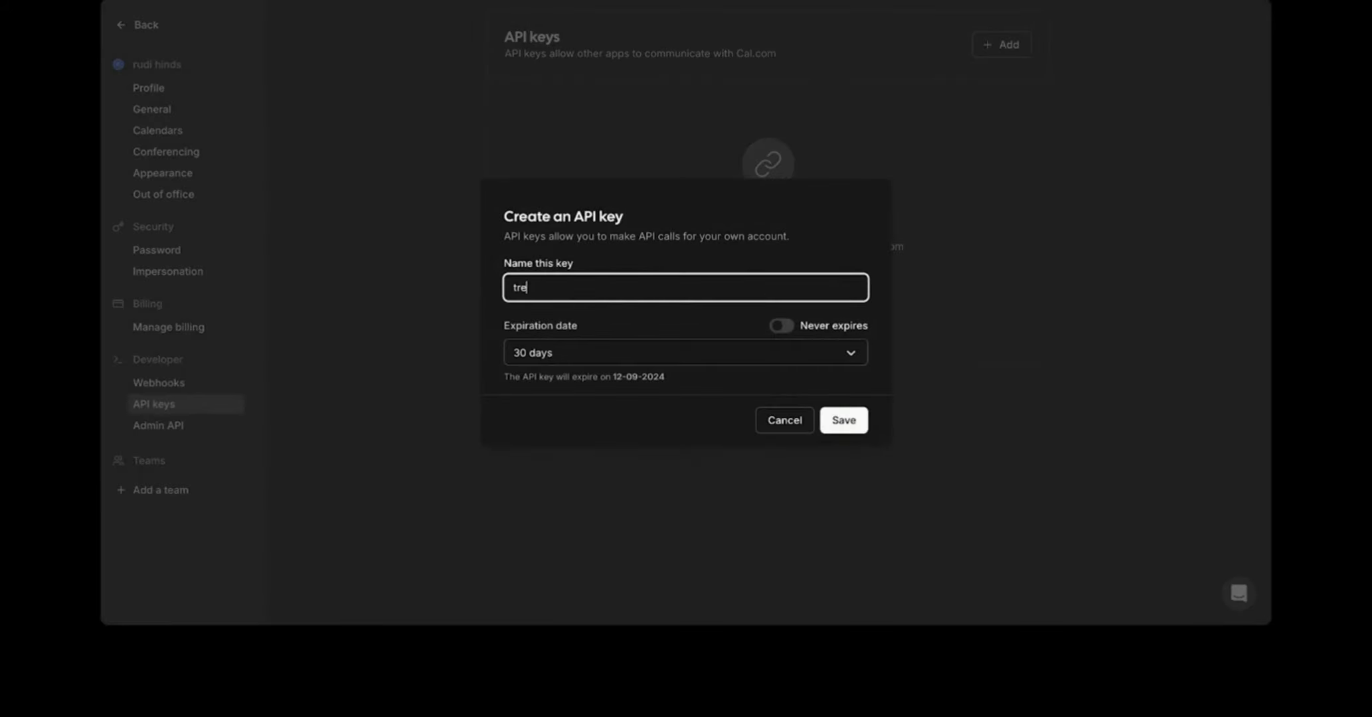
type("st")
left_click(842, 420)
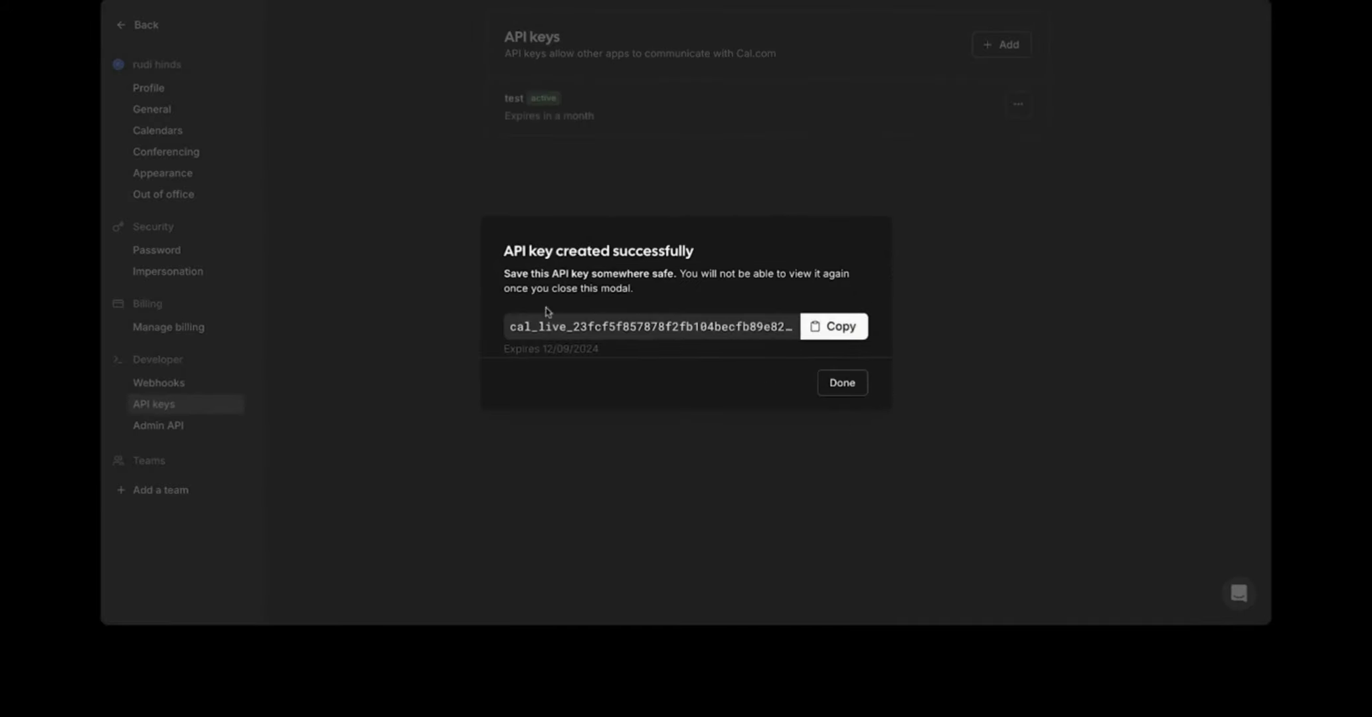
Copy the new Cal.com API key, switch to Synthflow and paste it as the API key of the Real Time Booking action
left_click(834, 326)
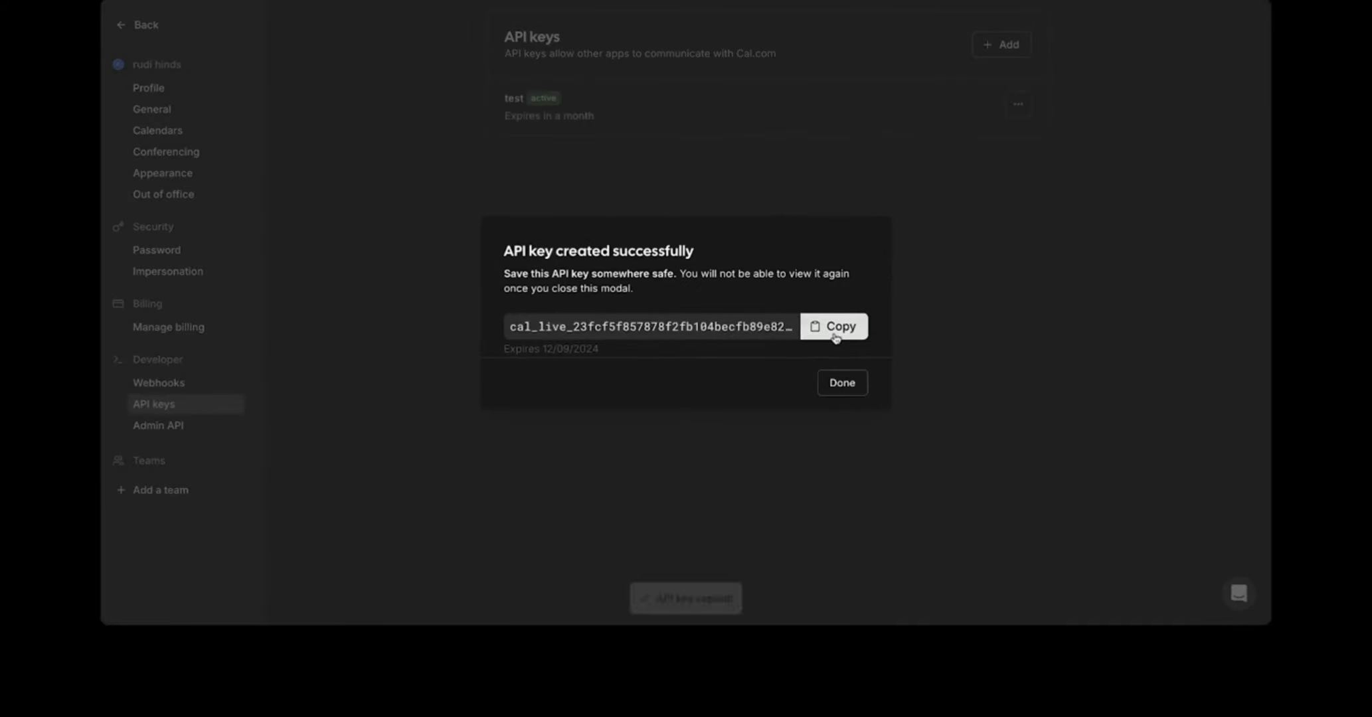
left_click(838, 383)
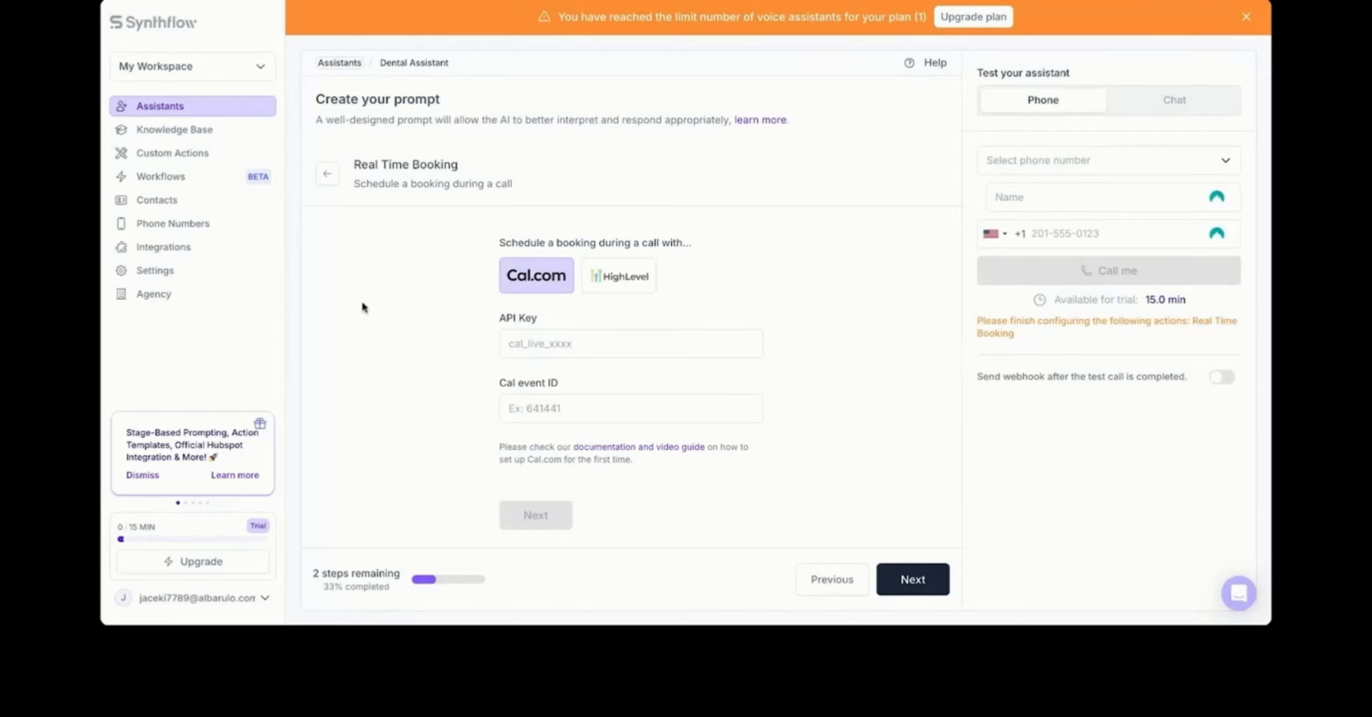
left_click(515, 338)
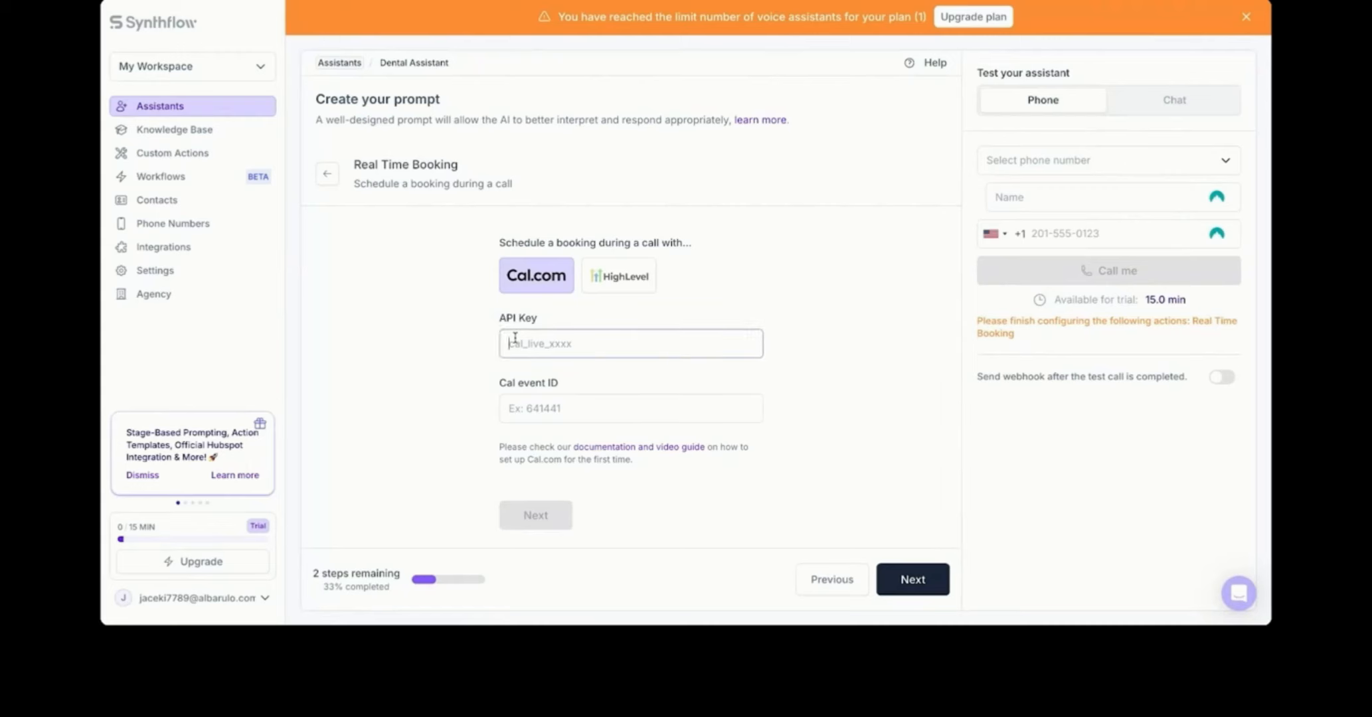
key("ctrl+v")
left_click(392, 351)
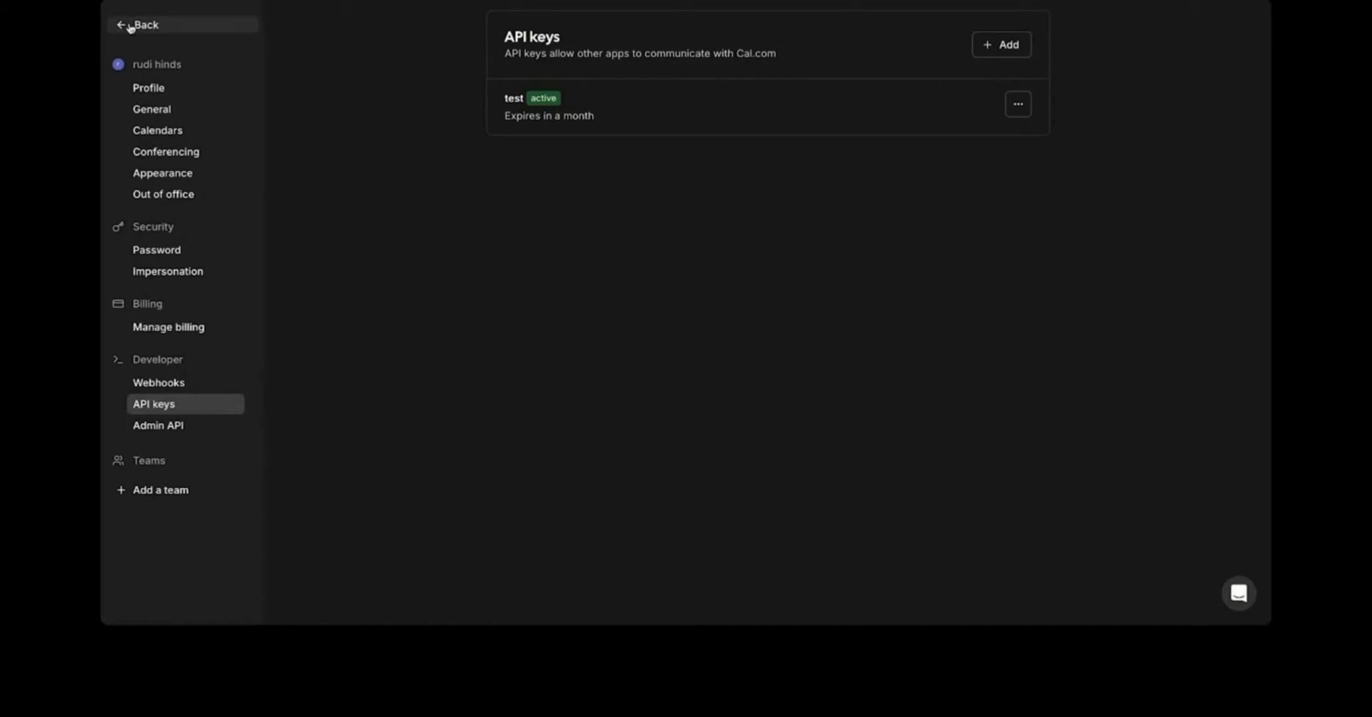
Copy event ID 981599 from the dental appointment event's URL in Cal.com, enter it as Synthflow's Cal event ID and continue
left_click(131, 25)
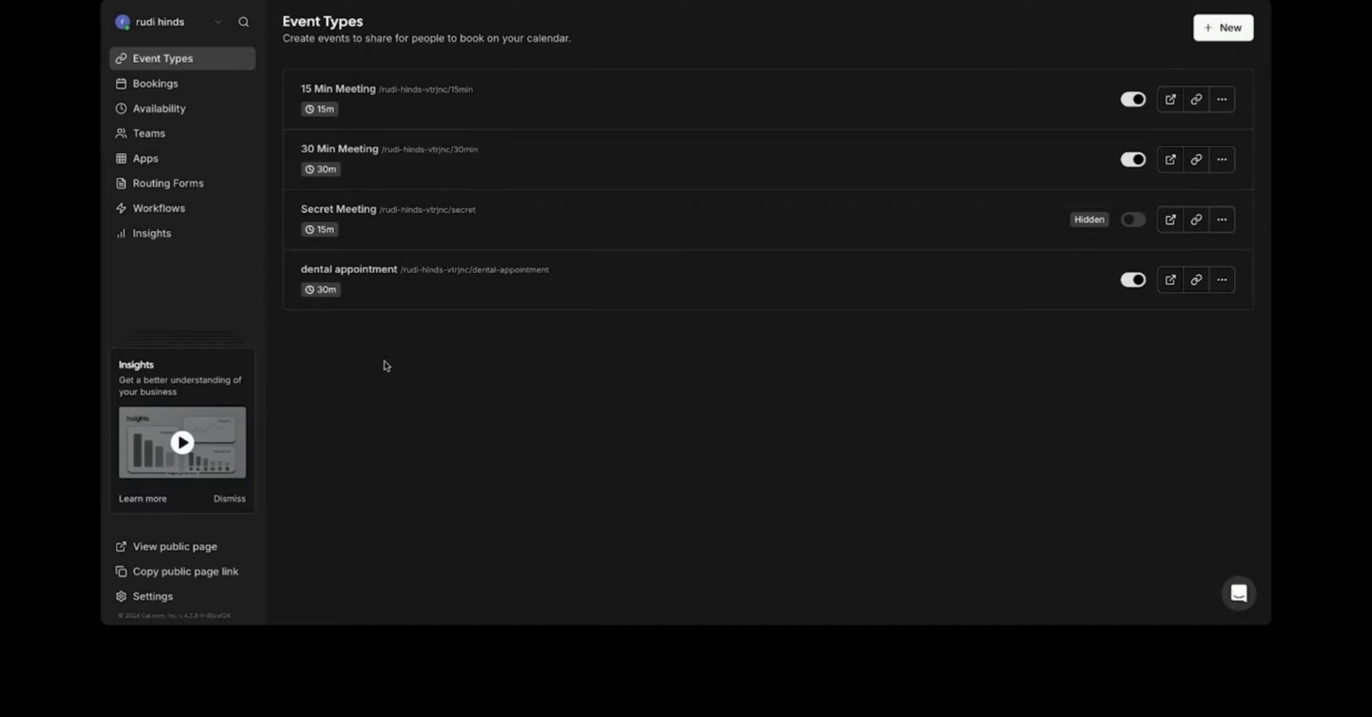
left_click(442, 287)
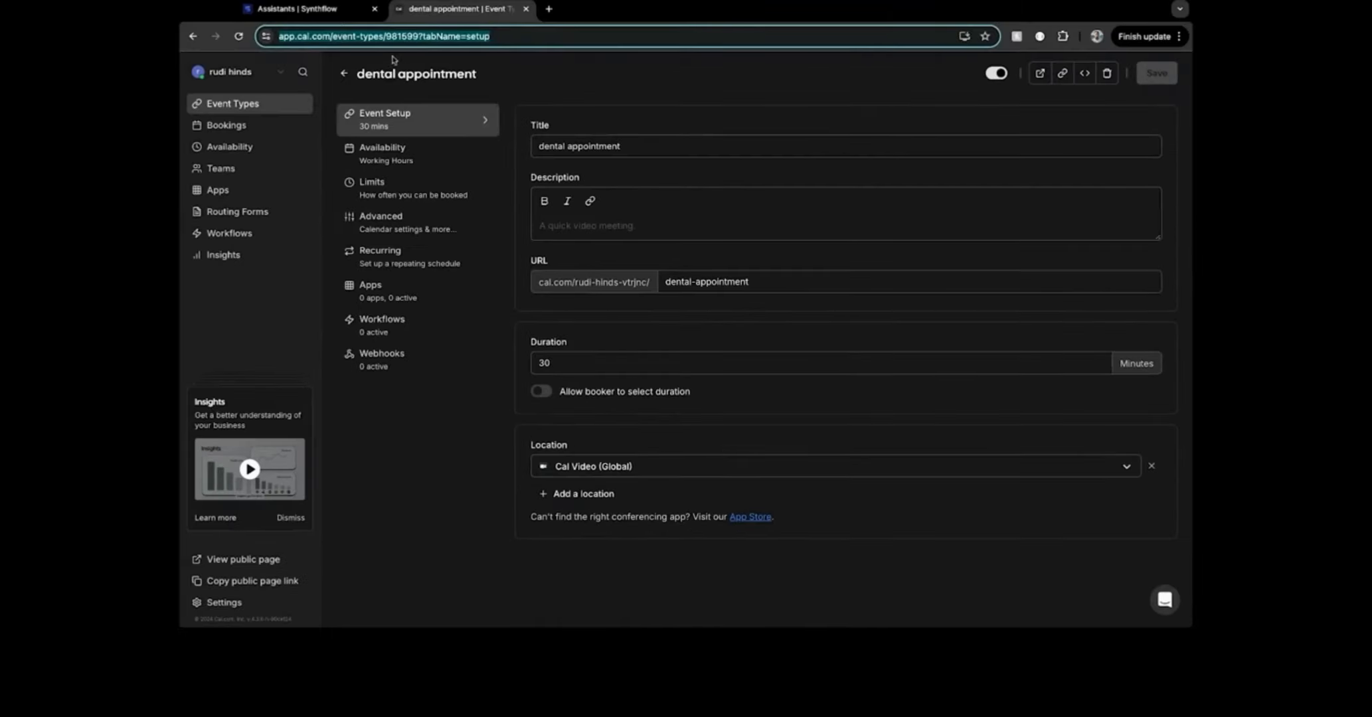
left_click(376, 38)
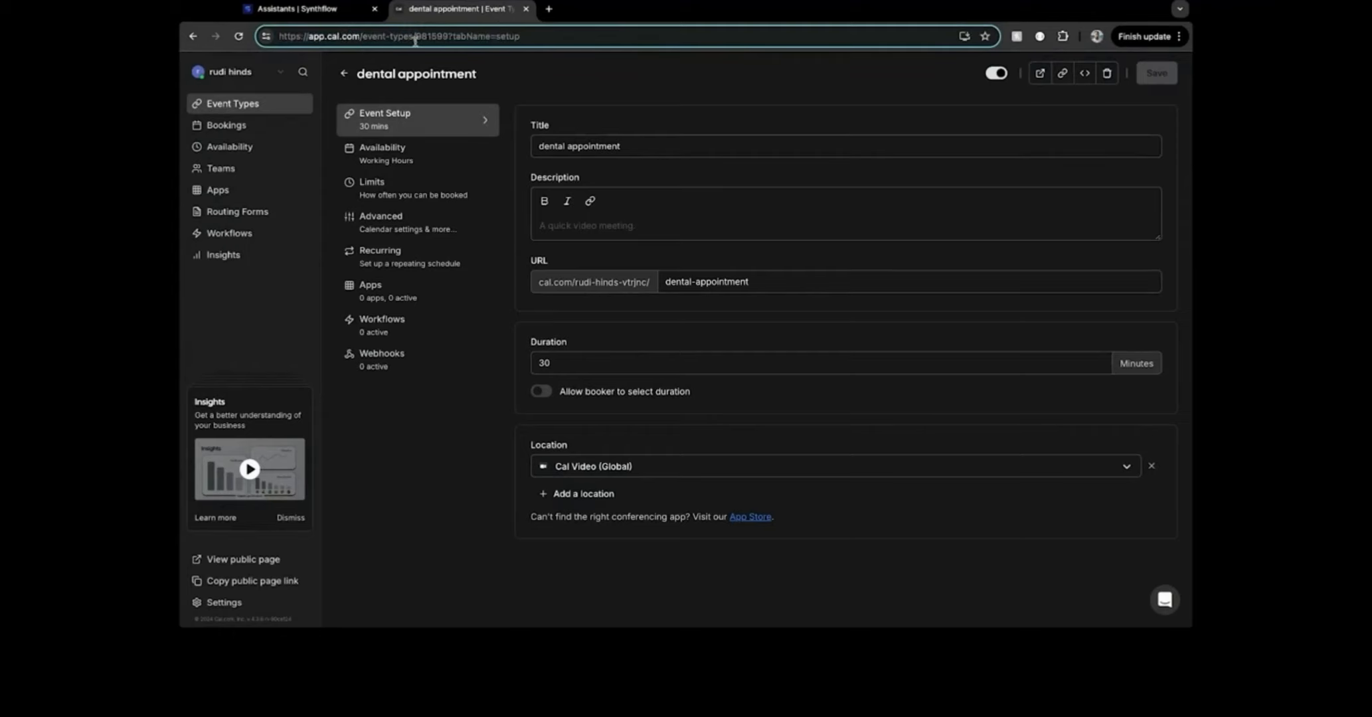
left_click_drag(415, 39, 448, 38)
left_click(598, 417)
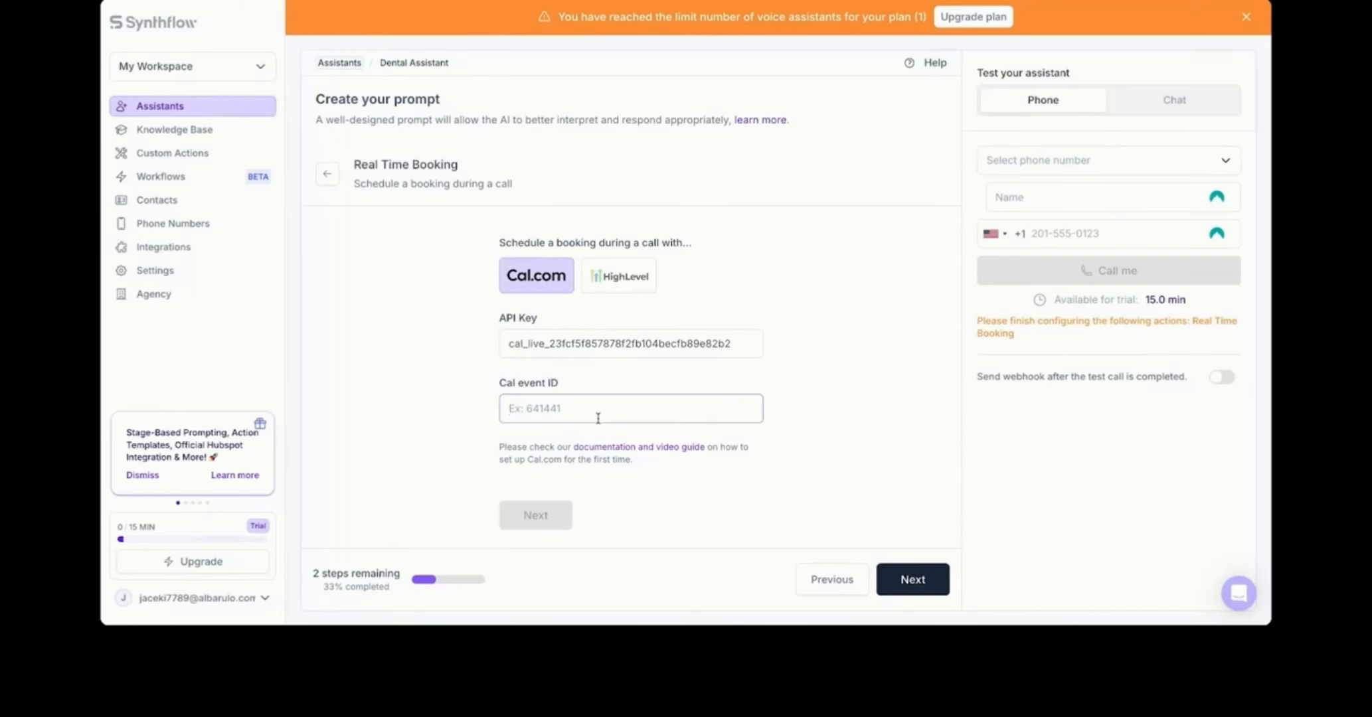
key("ctrl+v")
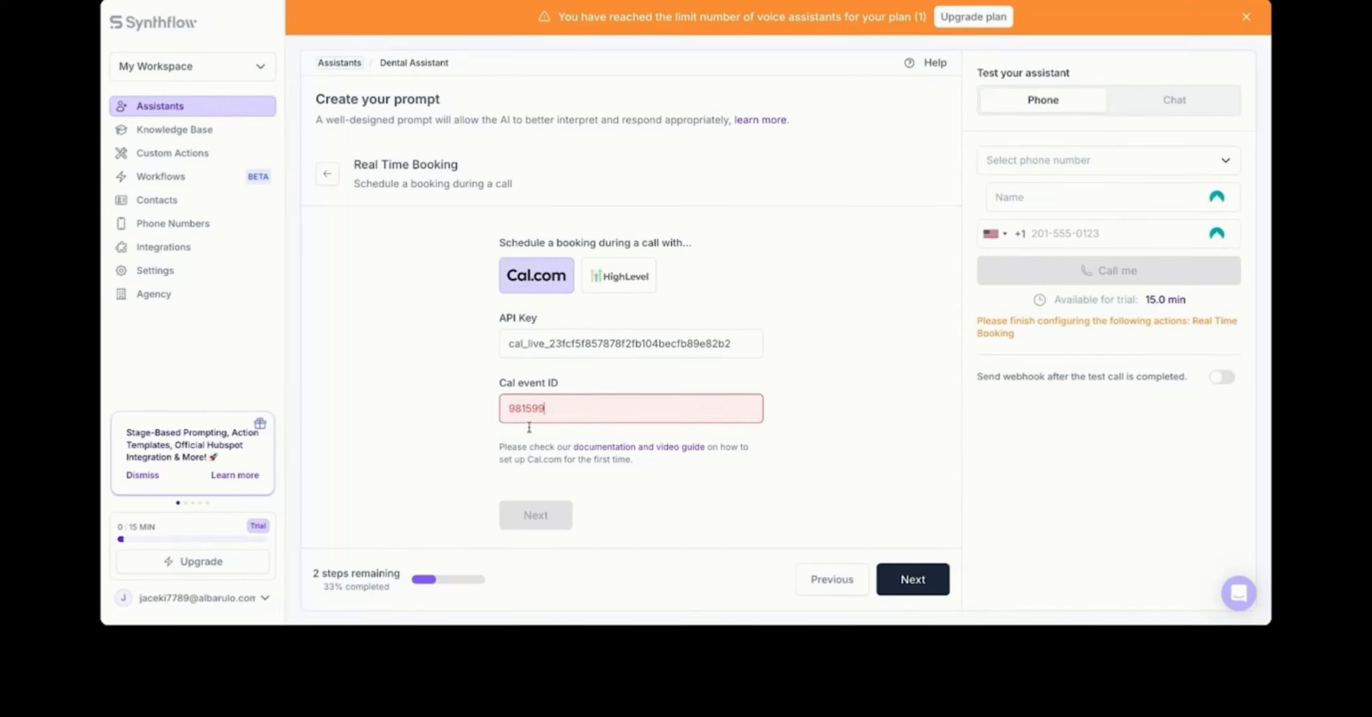
left_click(435, 381)
left_click(536, 519)
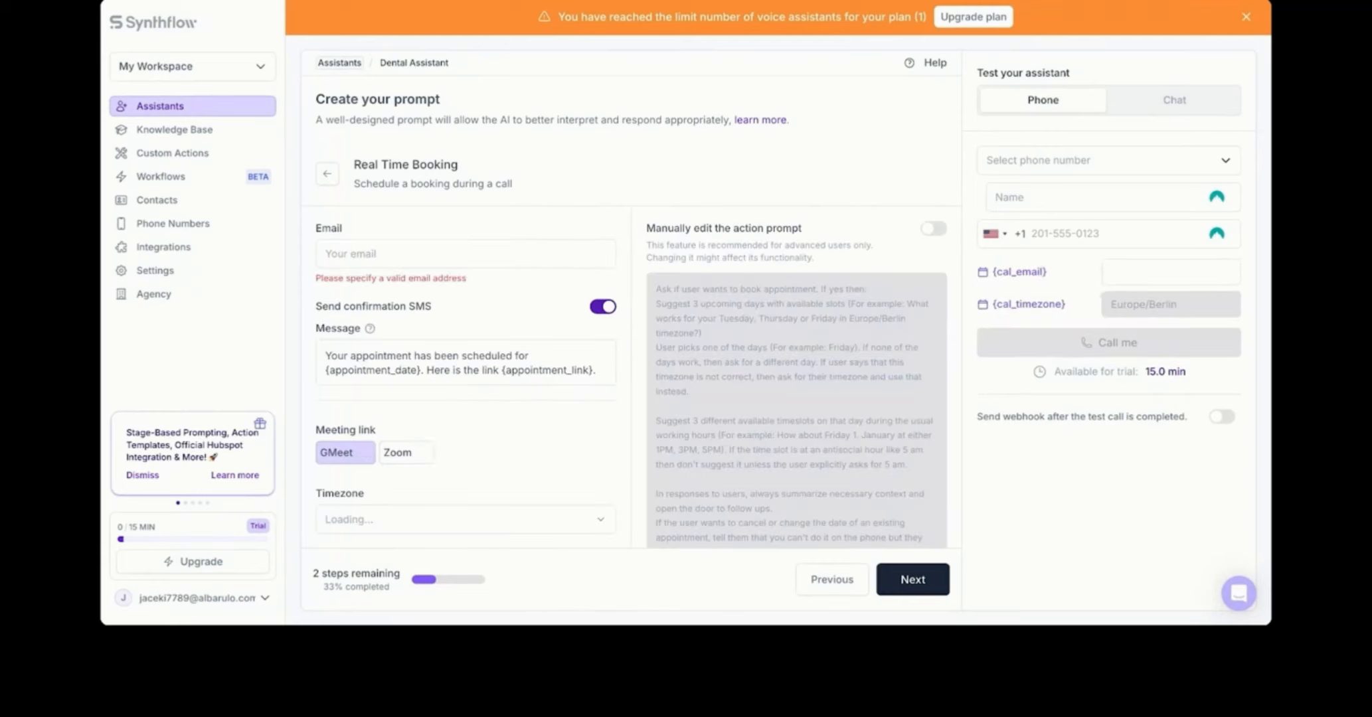
Fill in the contact e-mail for the Real Time Booking action
left_click(332, 257)
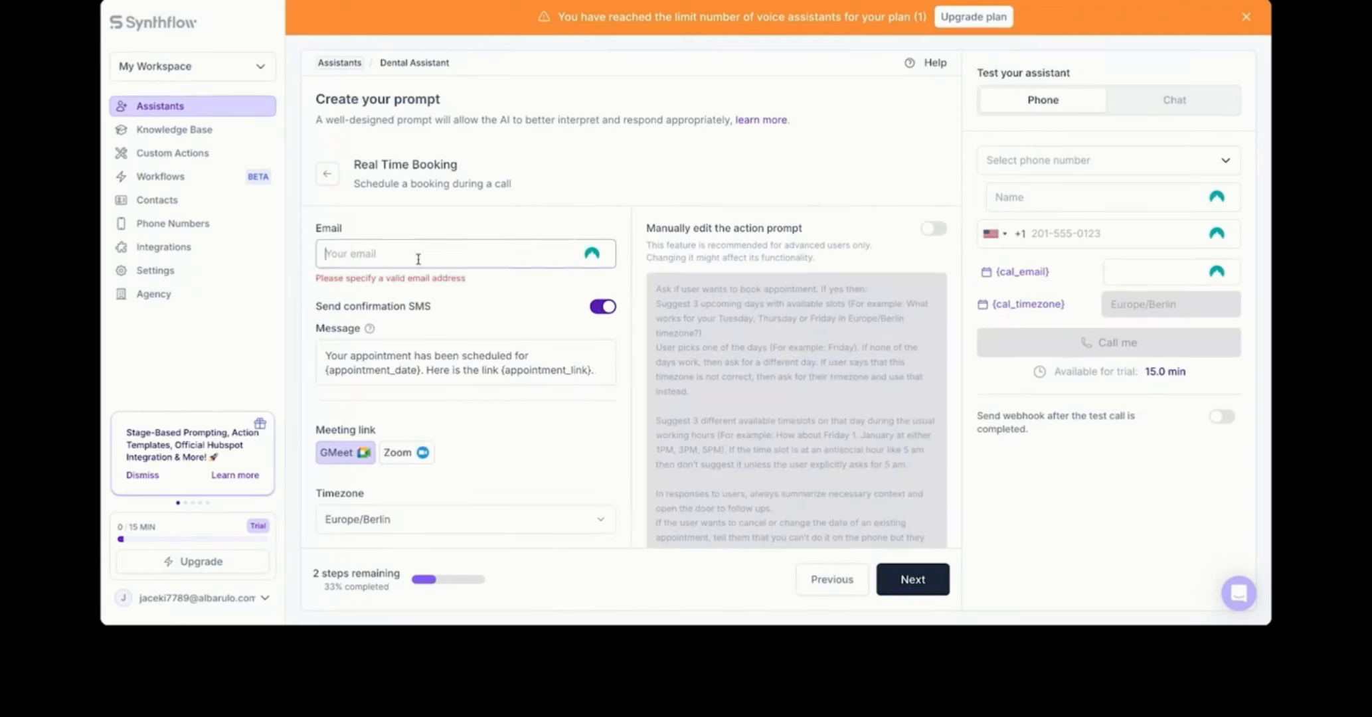
left_click(402, 413)
left_click(490, 237)
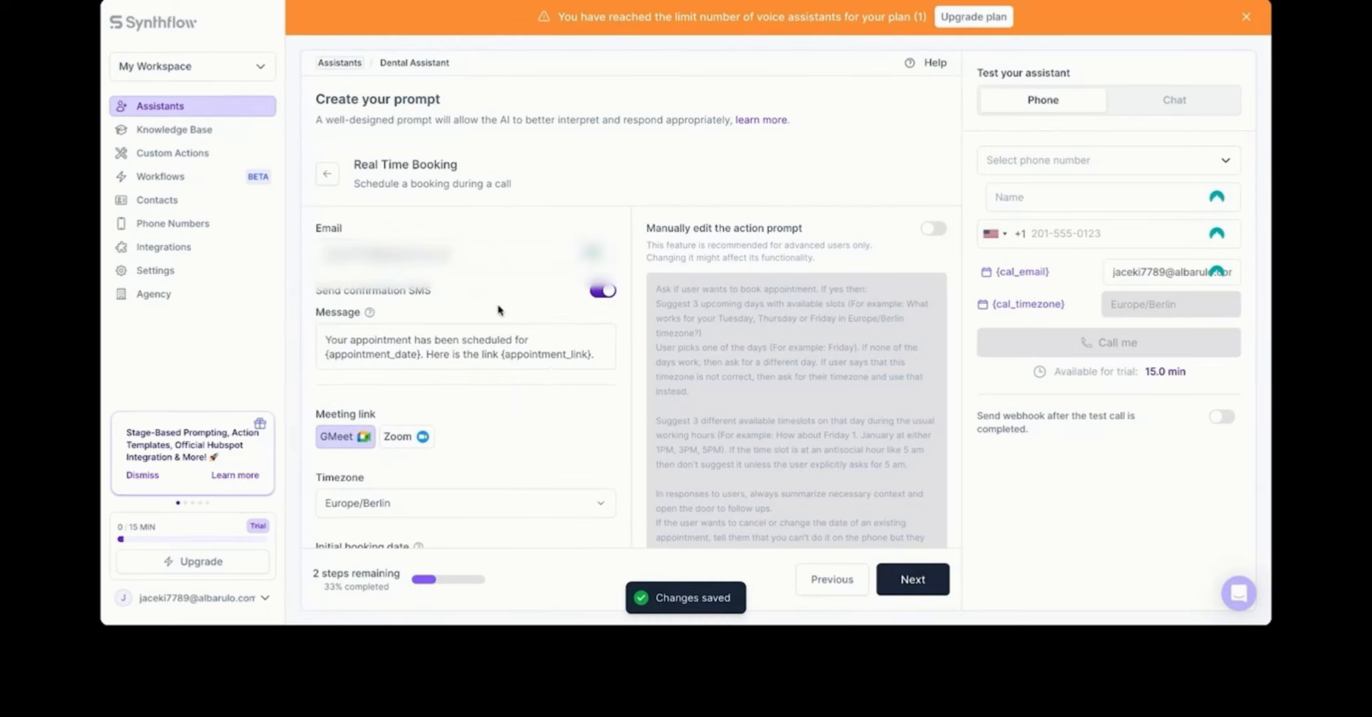
Set the interval between appointment slots to 2 in the Real Time Booking settings
scroll(492, 389, "down", 4)
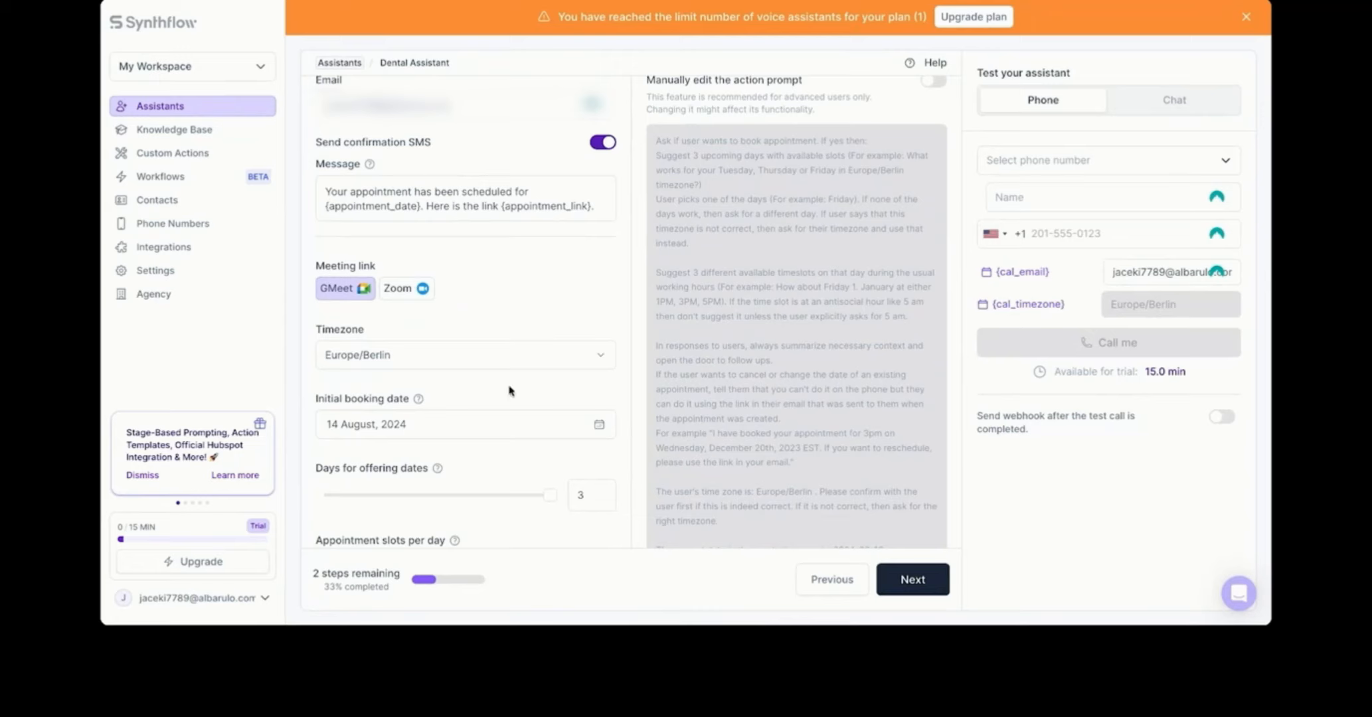
scroll(346, 315, "down", 1)
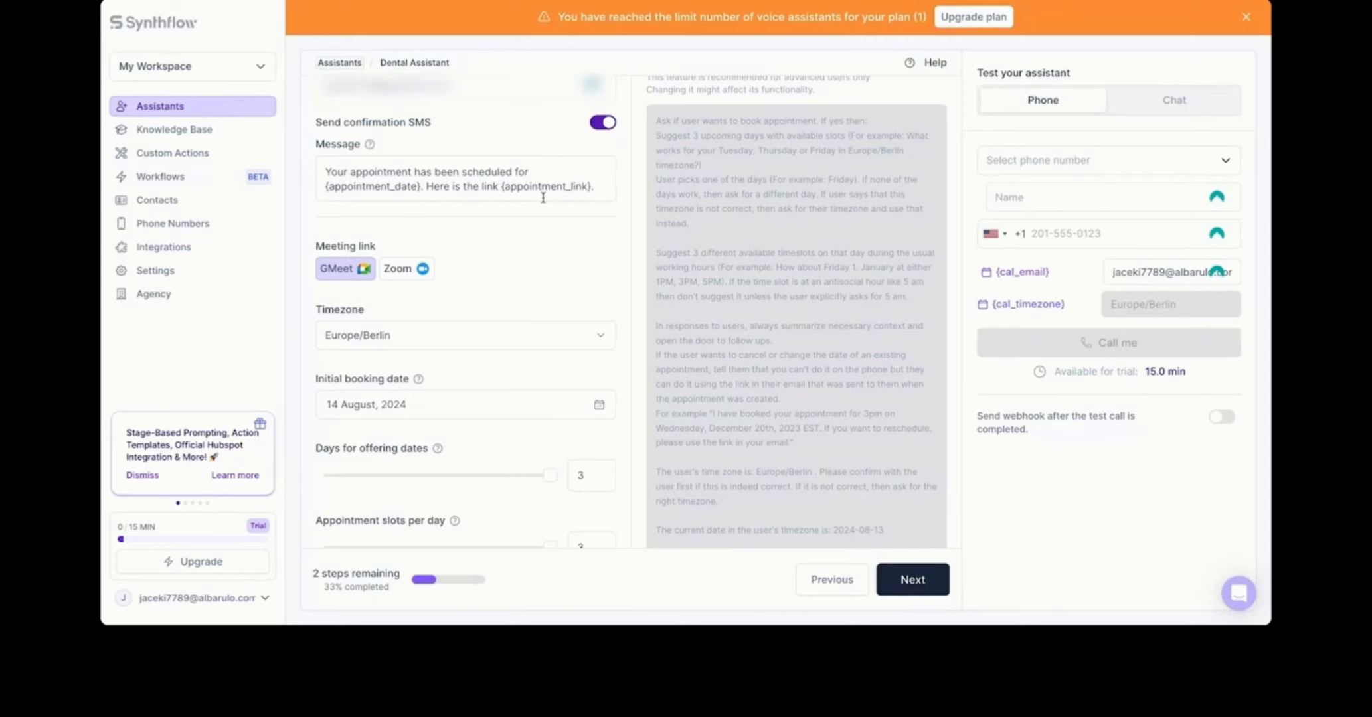
scroll(539, 240, "down", 3)
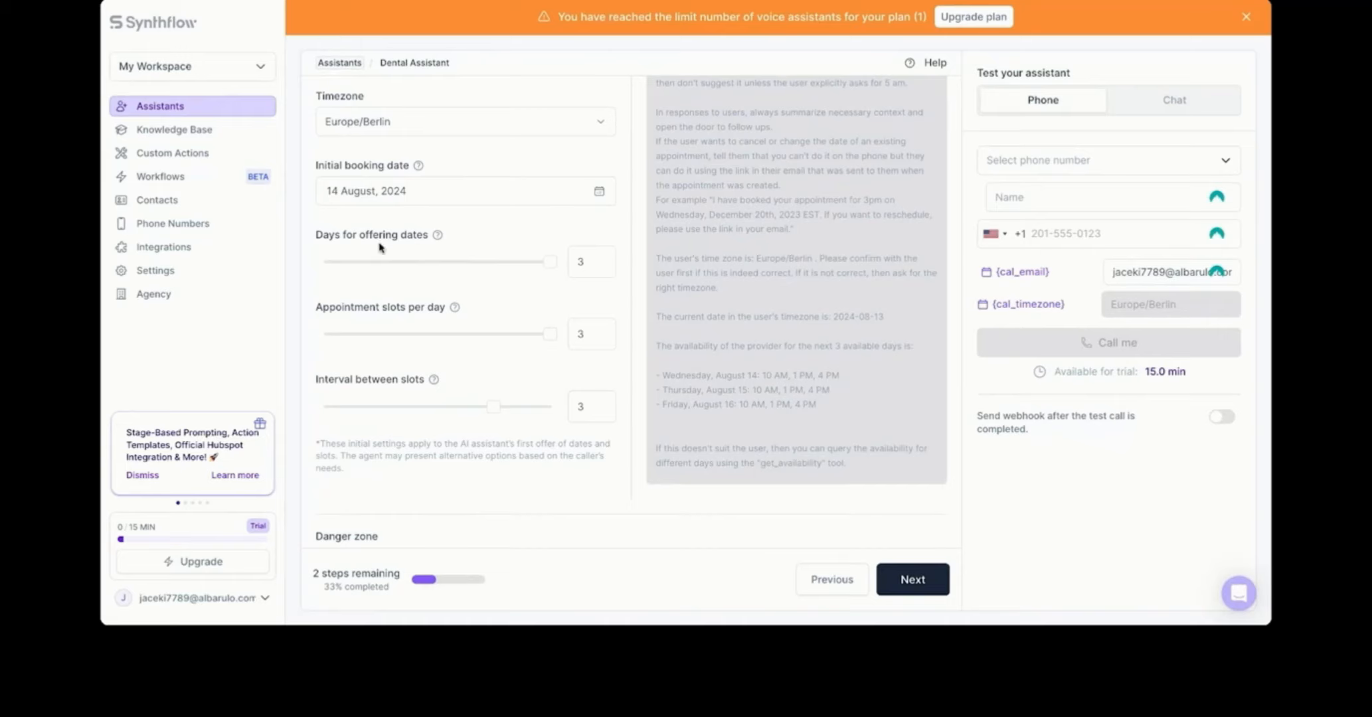
scroll(428, 260, "down", 1)
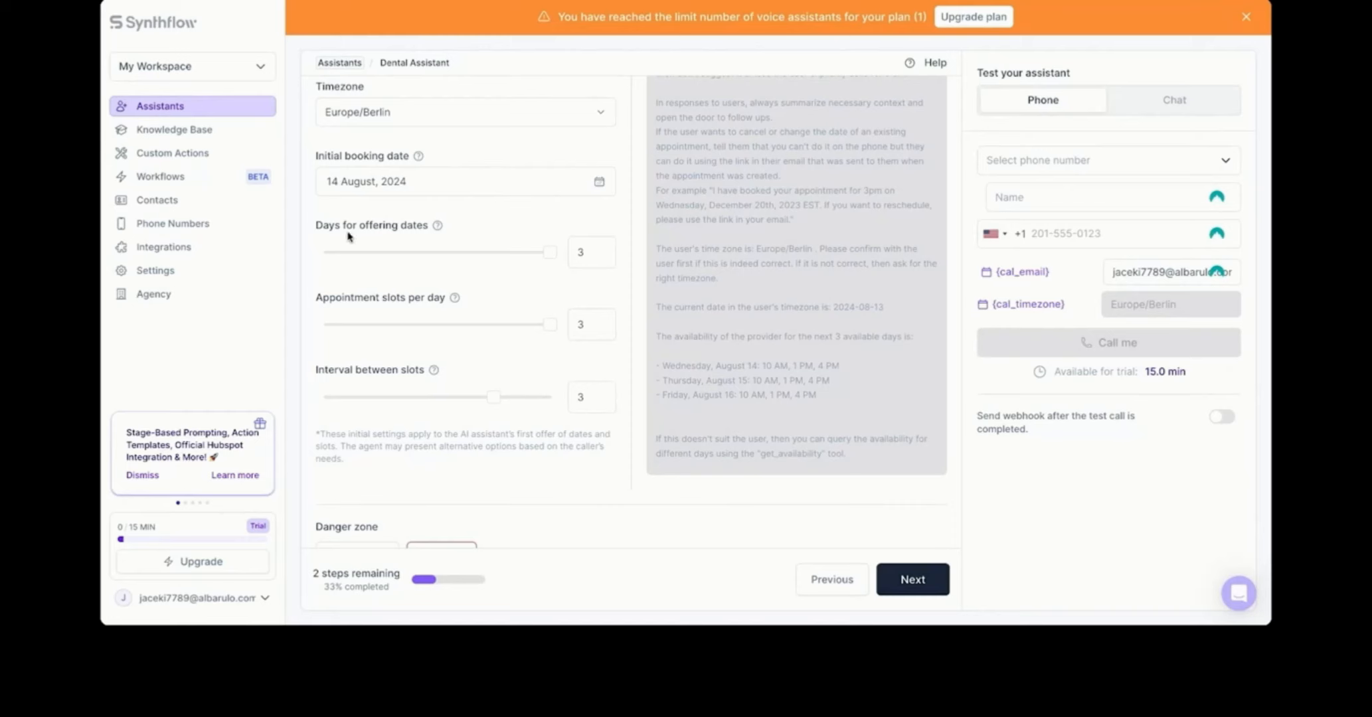
mouse_move(438, 228)
mouse_move(454, 302)
mouse_move(432, 373)
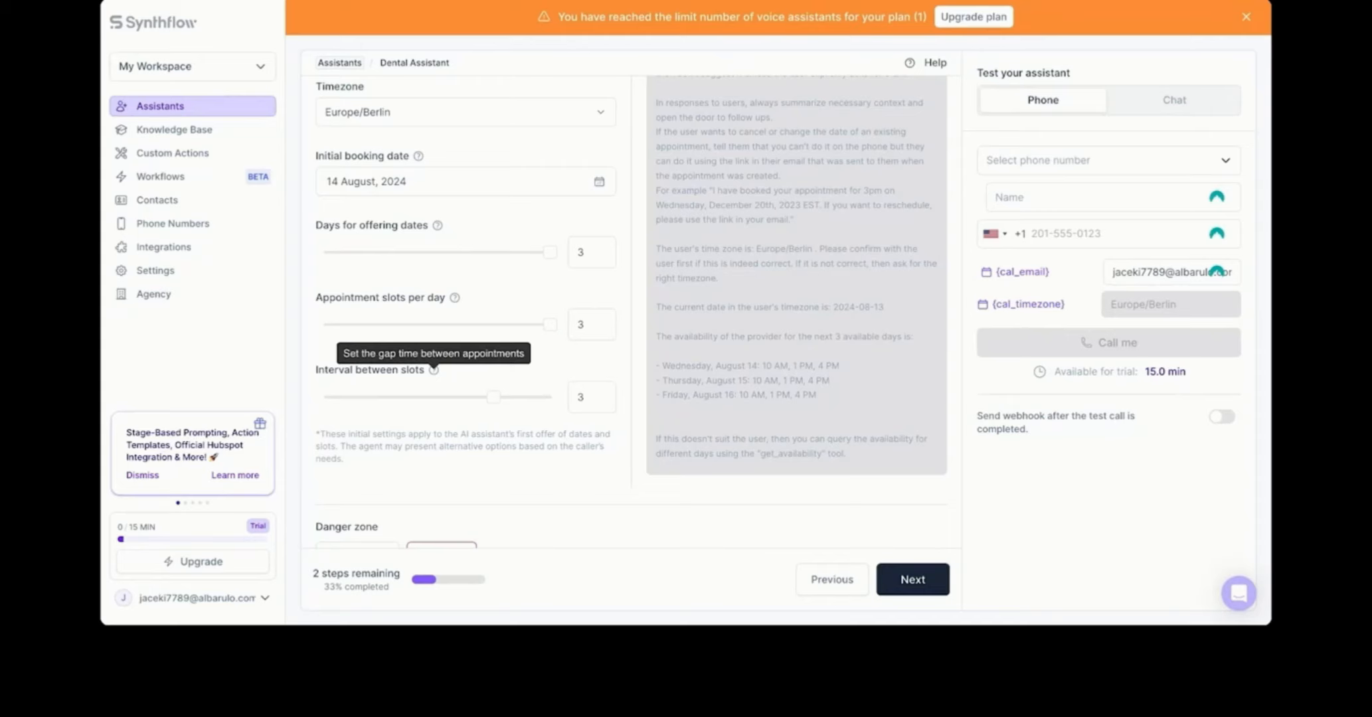
left_click(588, 404)
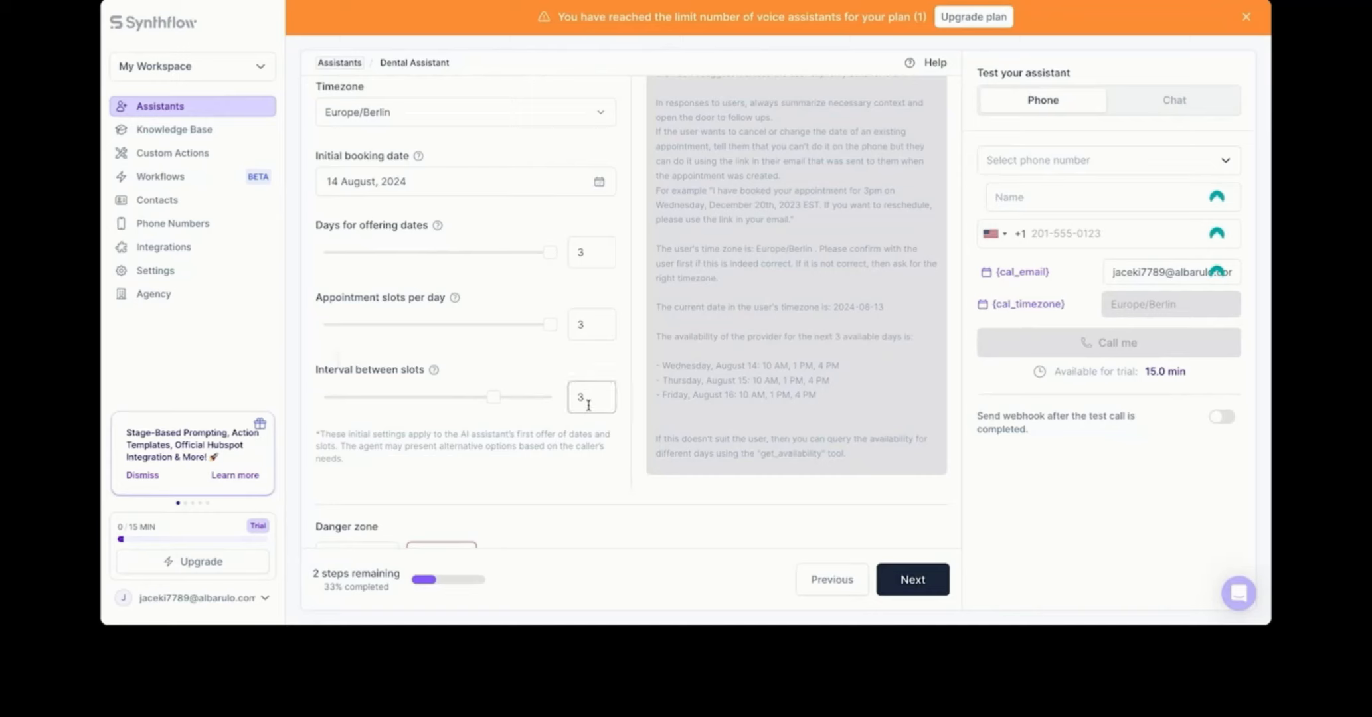
left_click(543, 369)
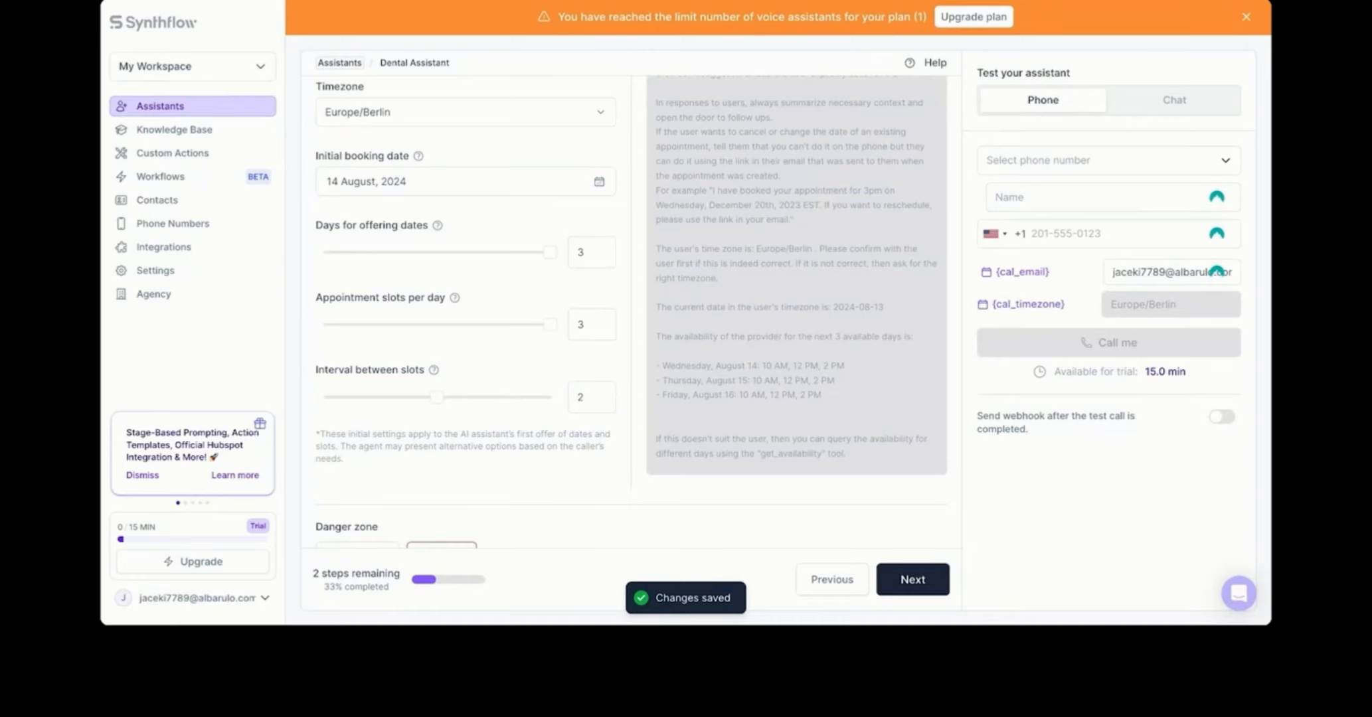
Review the Real Time Booking settings and action prompt, and return to the assistant's prompt setup
scroll(749, 319, "up", 2)
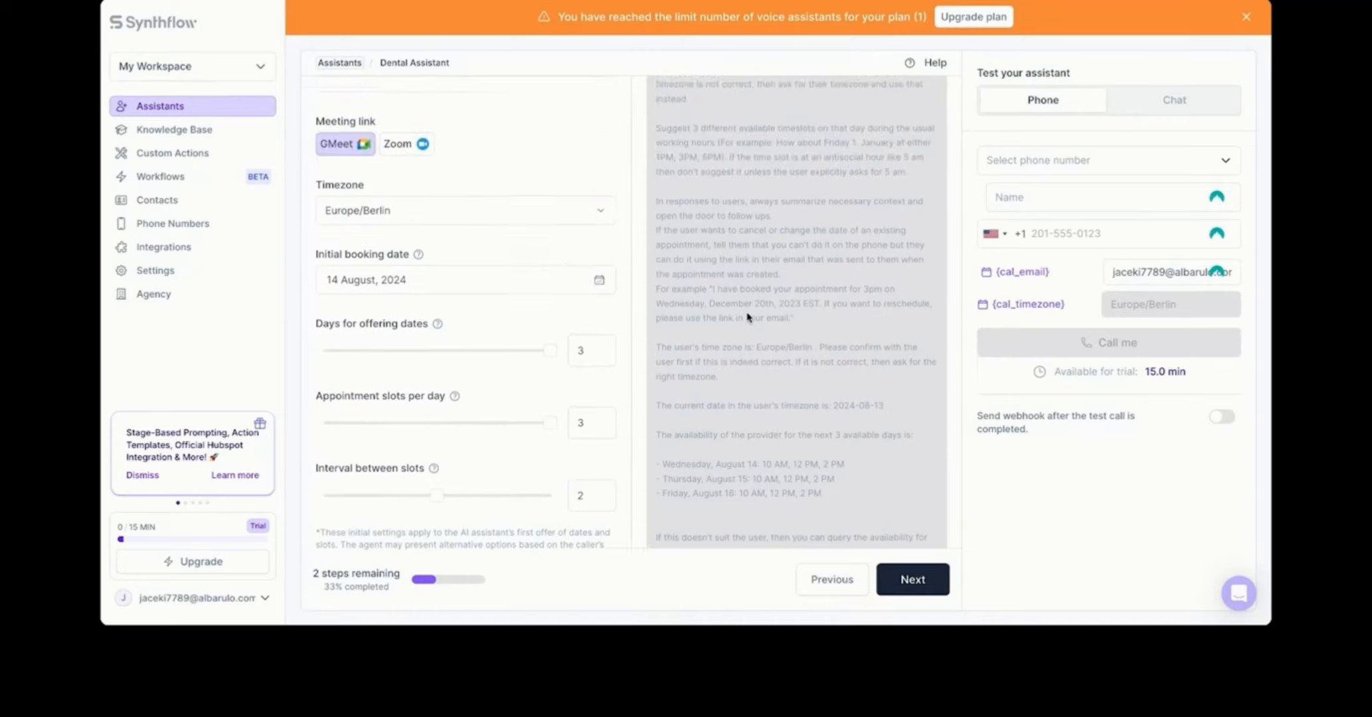
scroll(749, 317, "up", 3)
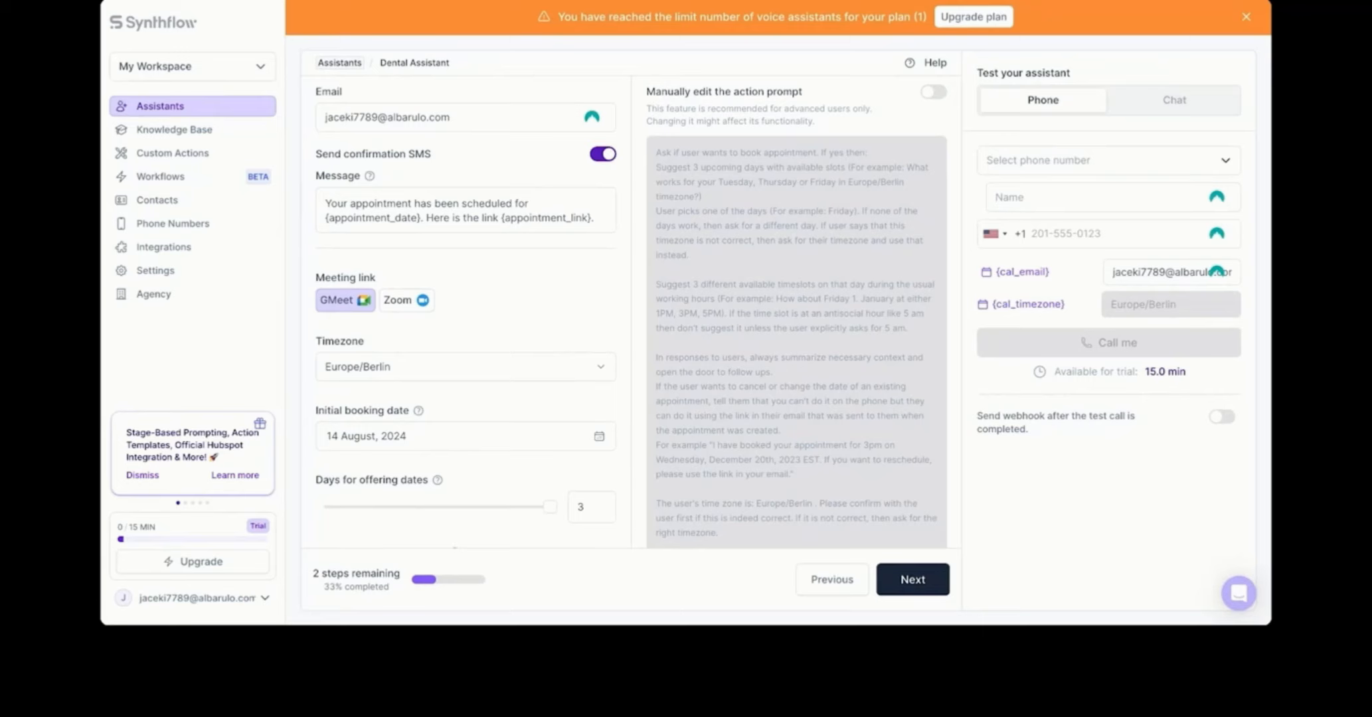
scroll(606, 297, "down", 4)
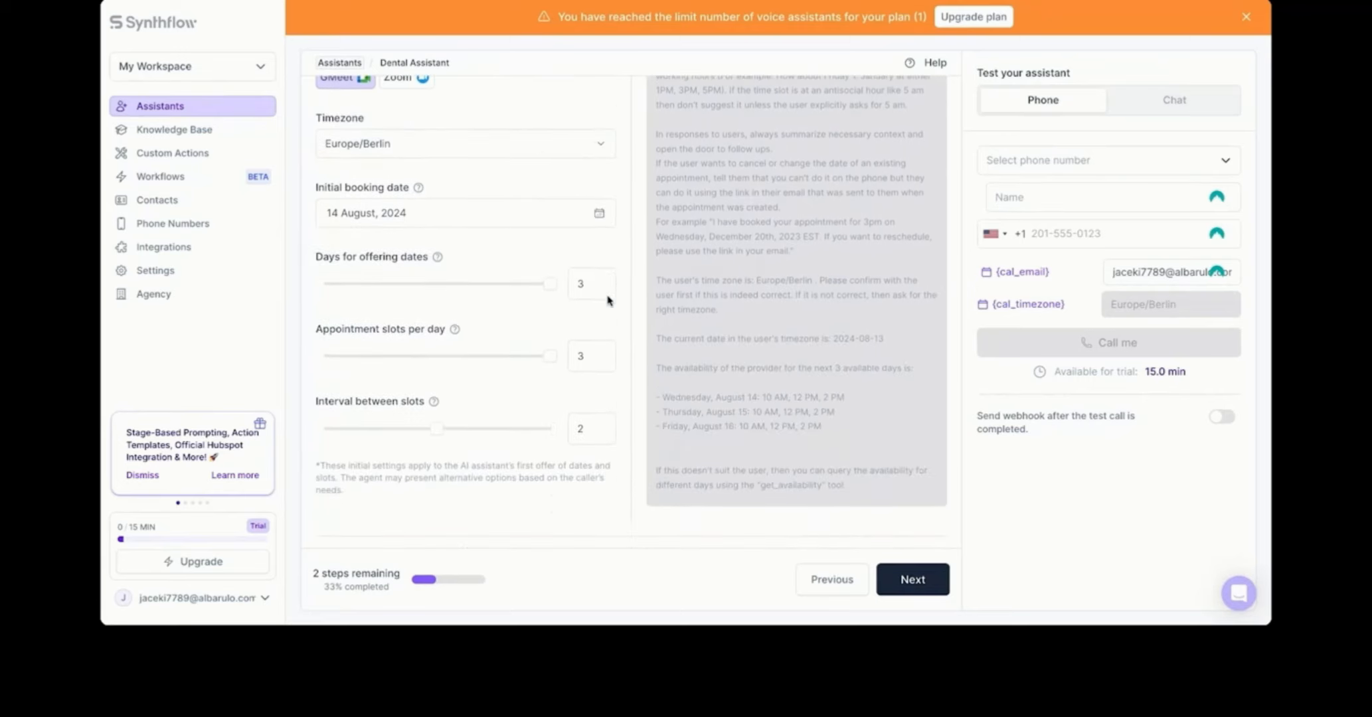
scroll(607, 300, "up", 6)
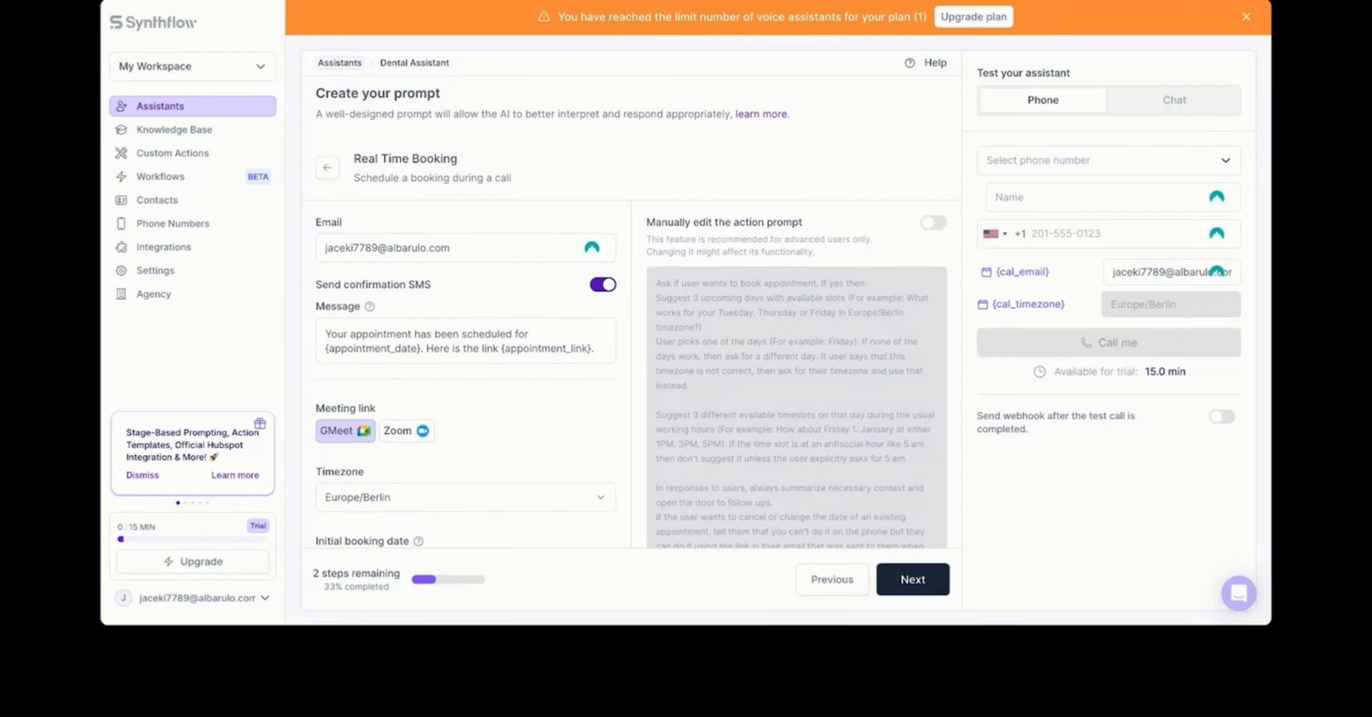
left_click(324, 175)
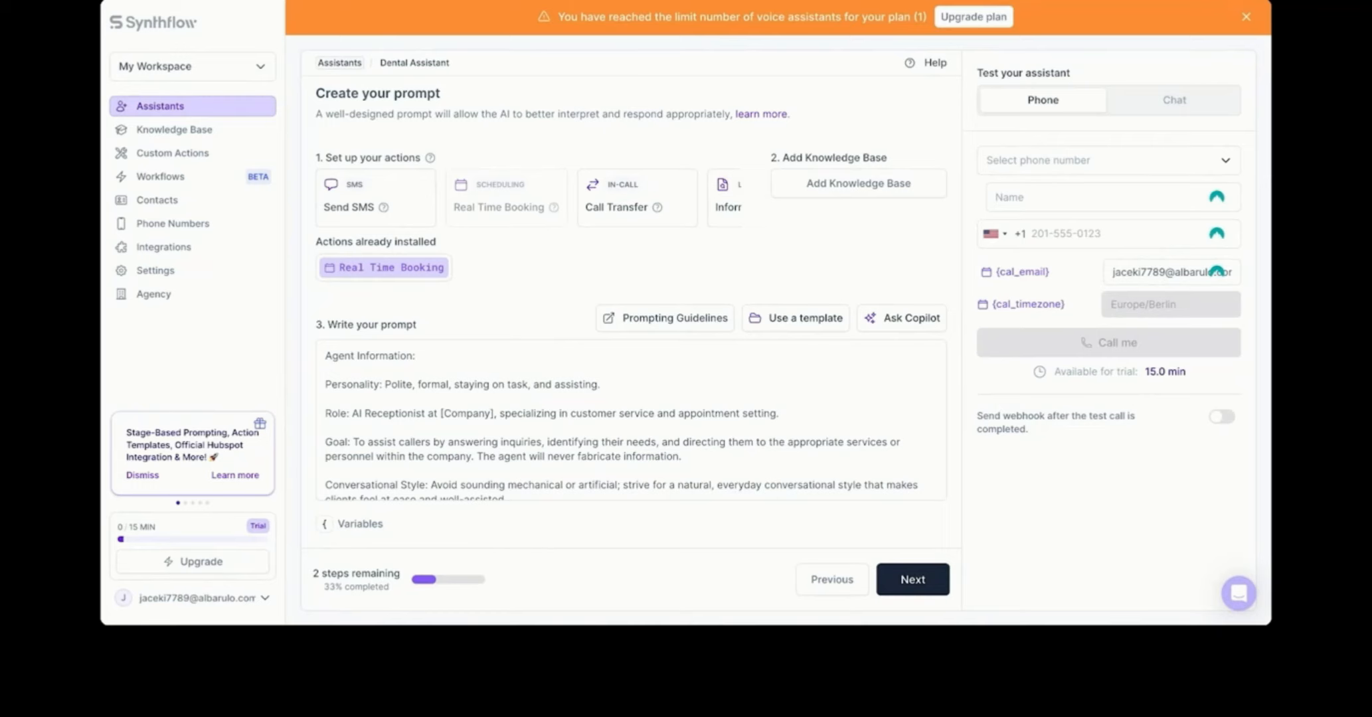
Create a knowledge base named "Dental Services" with the RAG trigger condition "User asks more information about services or prices"
left_click(176, 136)
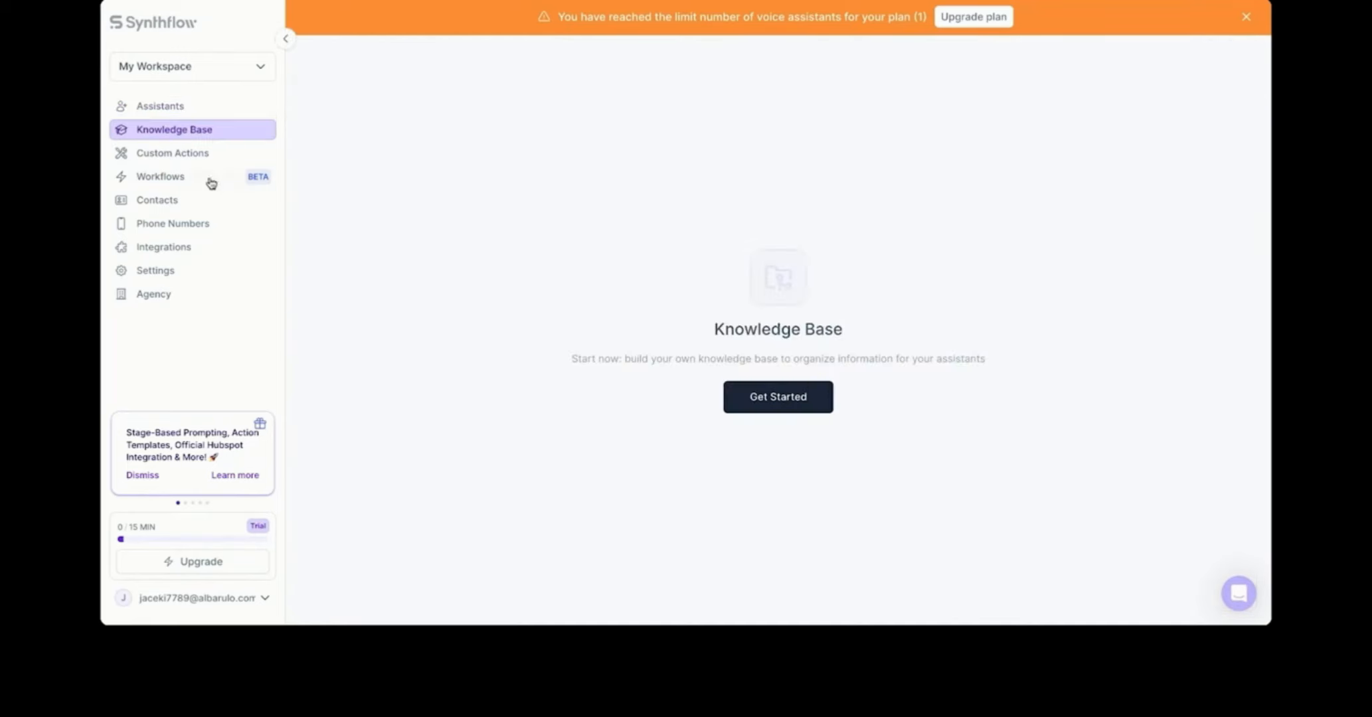
left_click(778, 402)
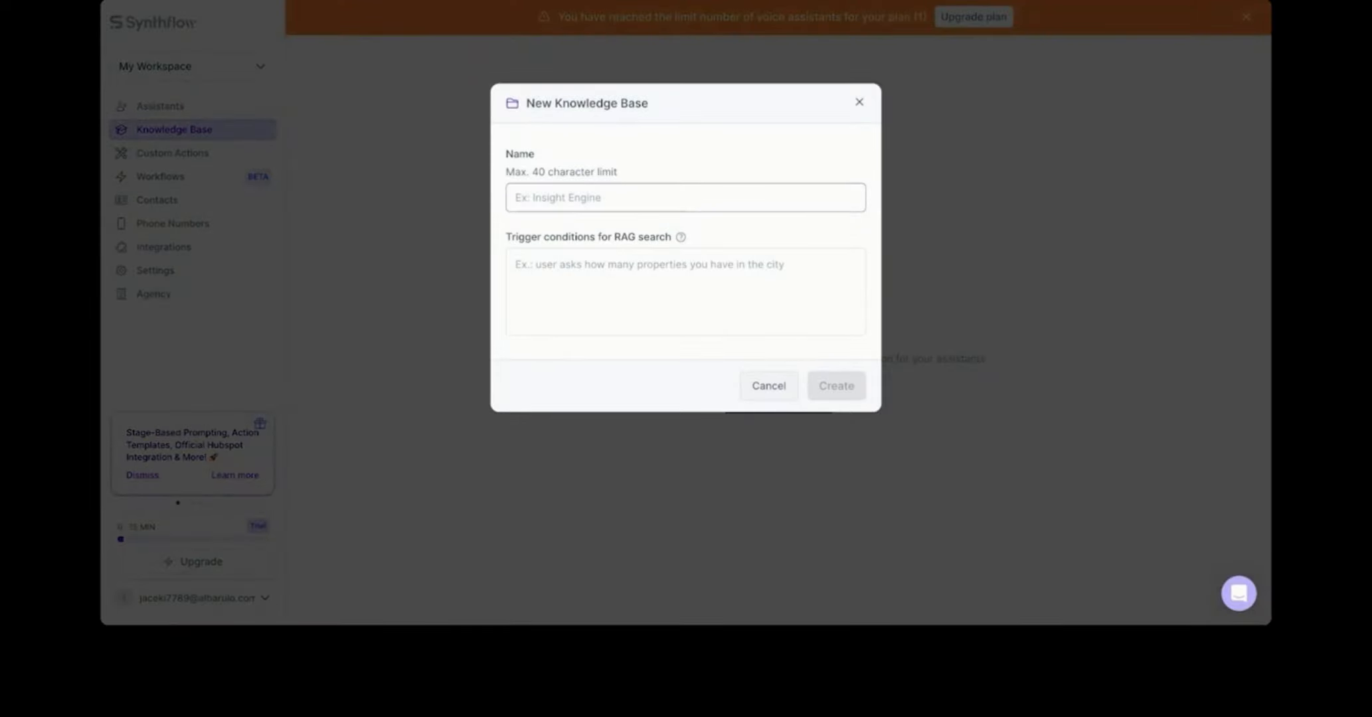
type("Dent")
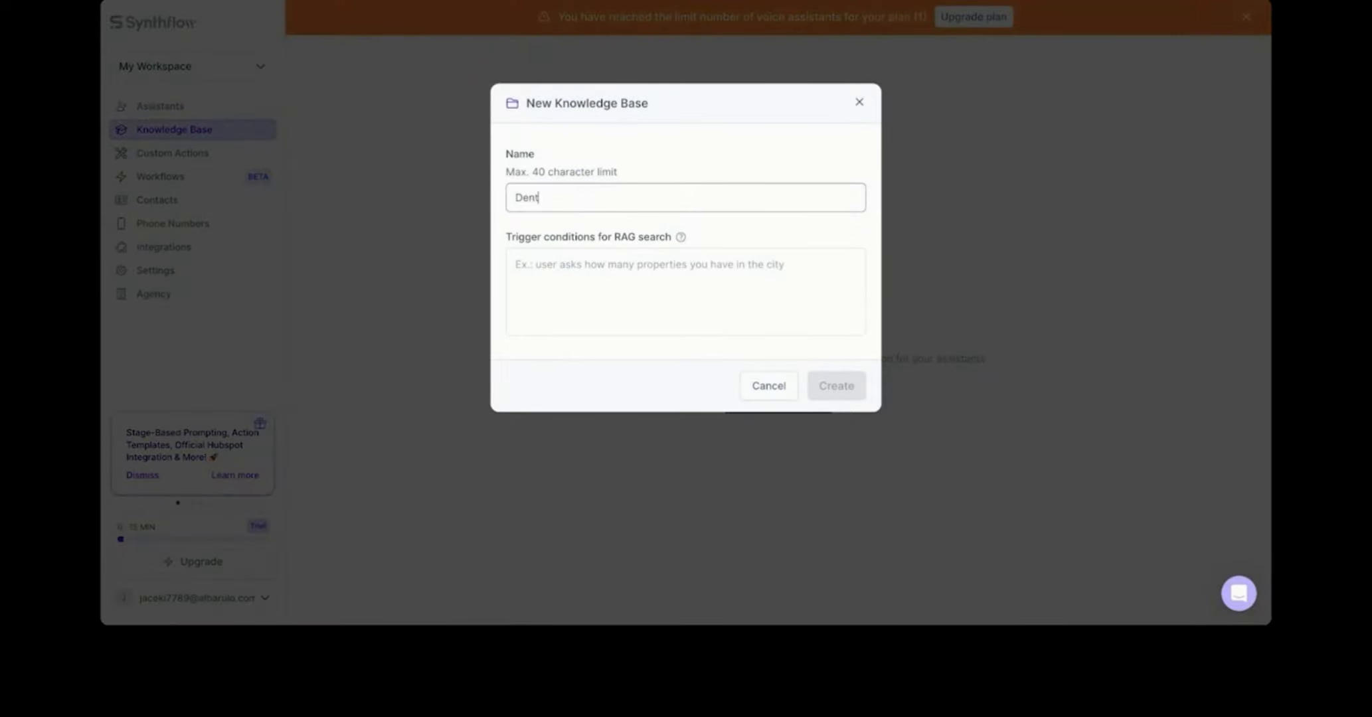
type("al Services")
left_click(689, 288)
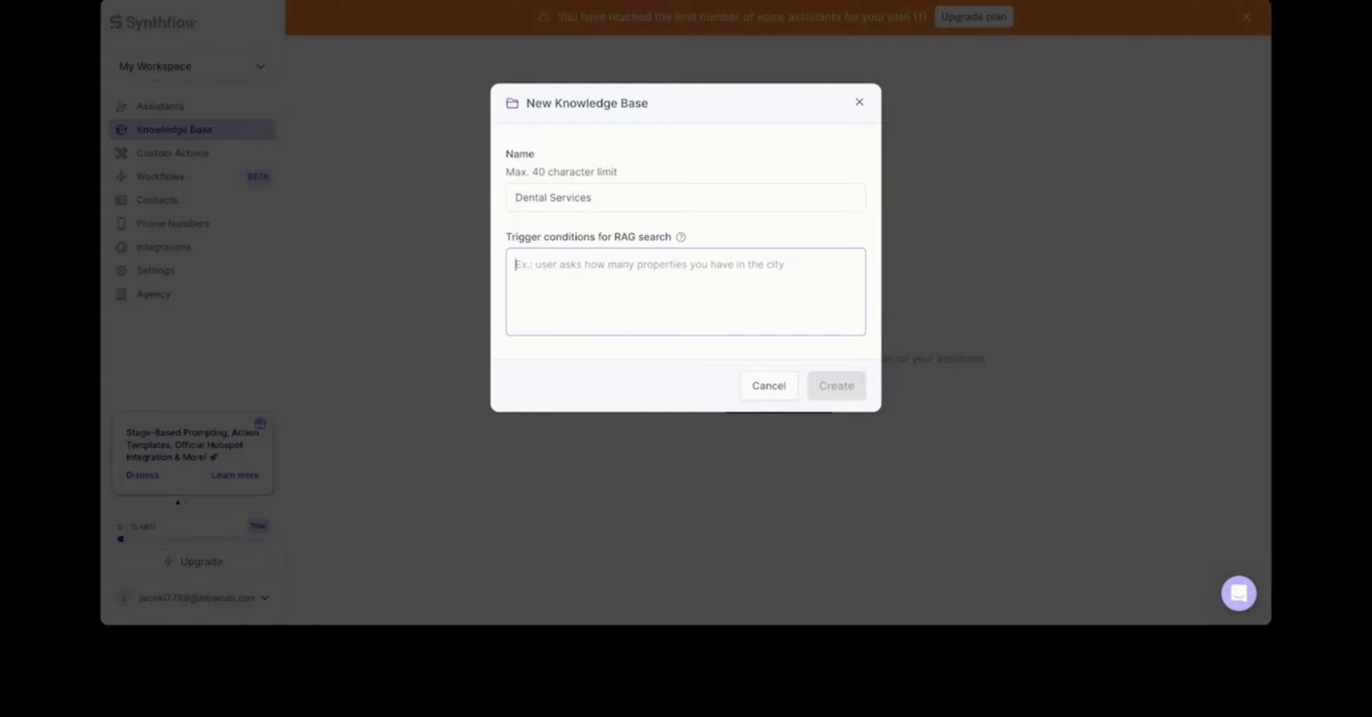
type("User asks more information about services or prices")
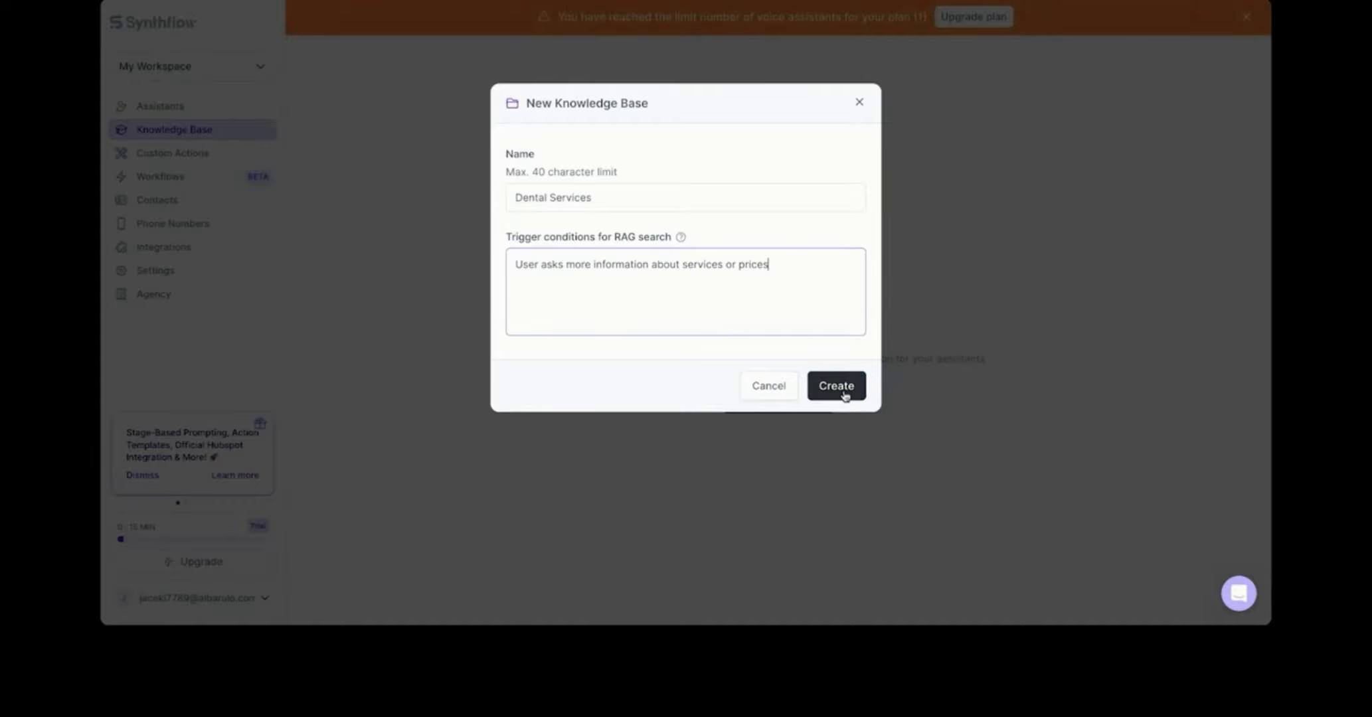
left_click(843, 393)
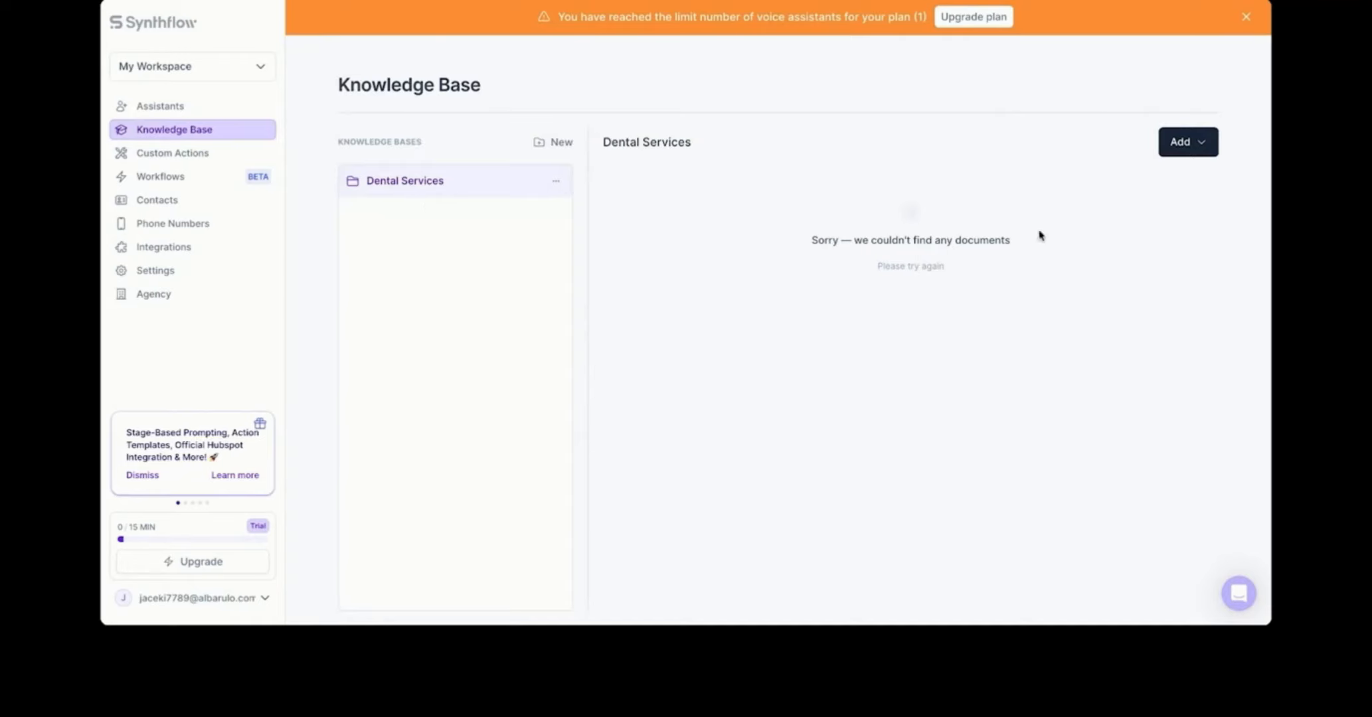
left_click(1189, 151)
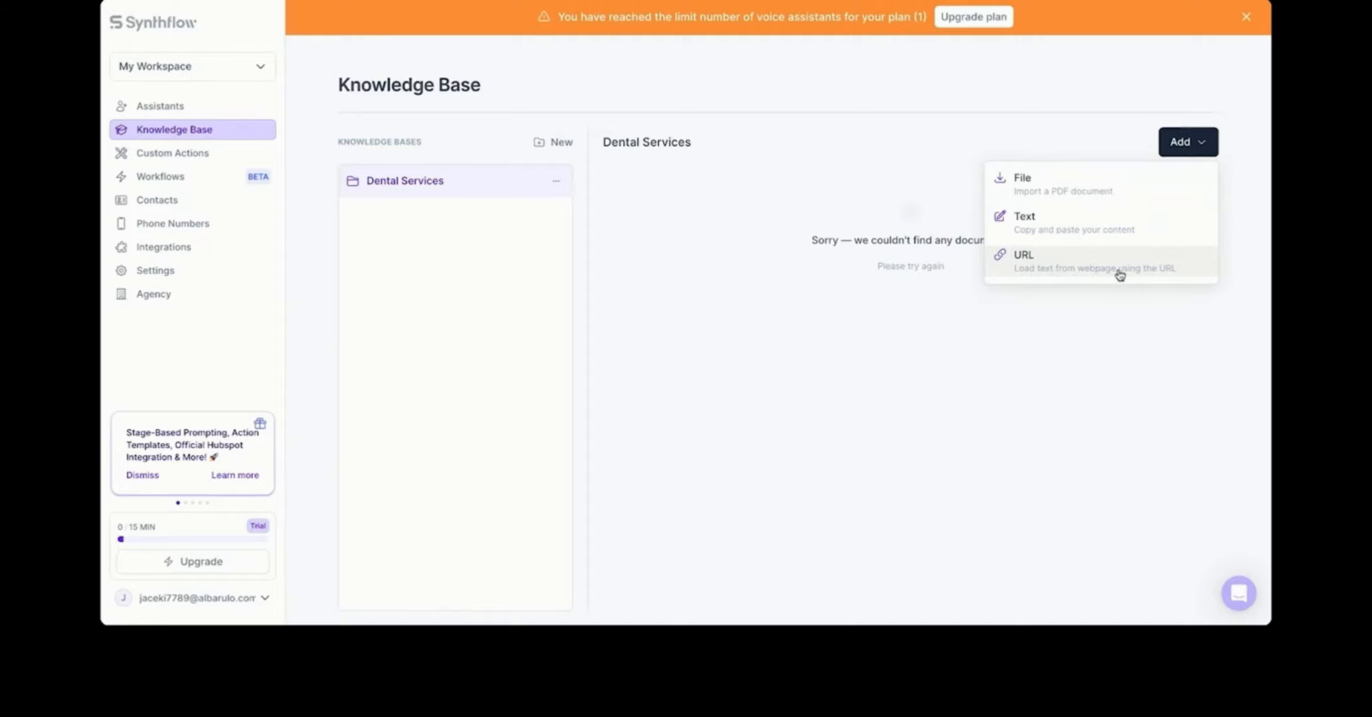
left_click(1036, 260)
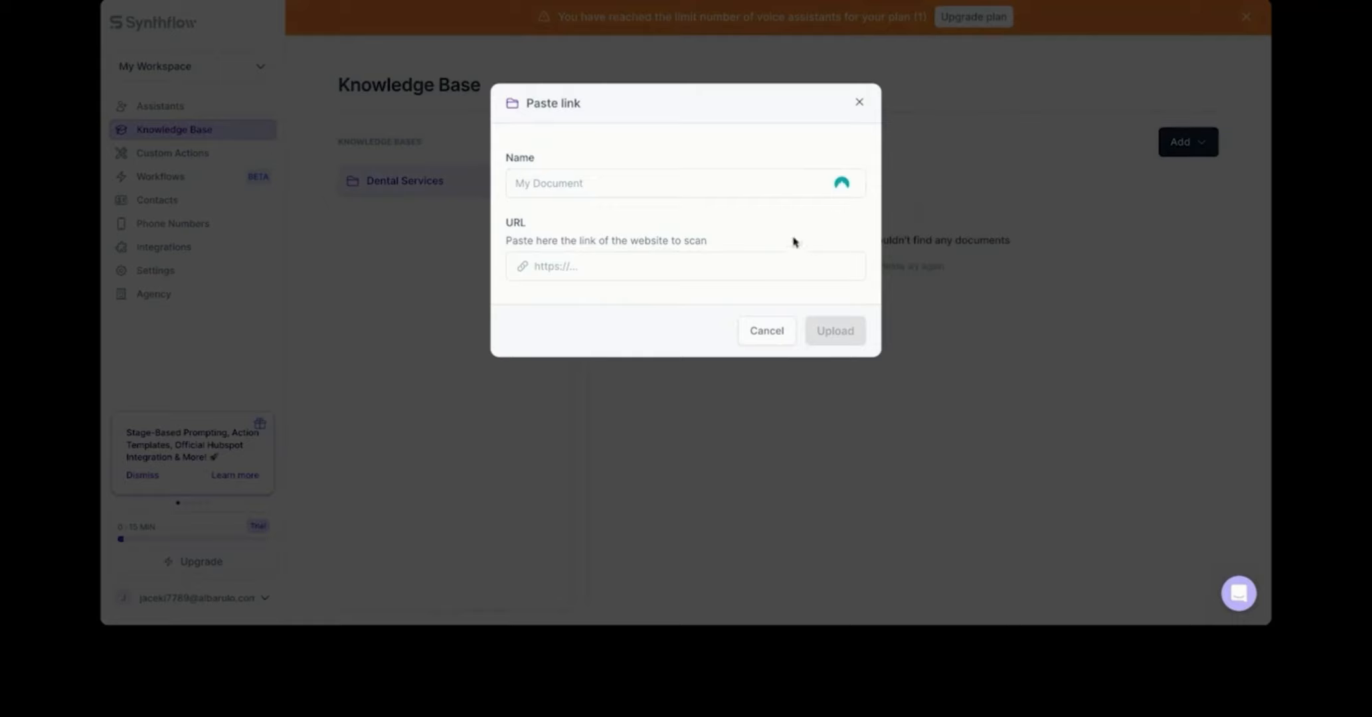
left_click(748, 185)
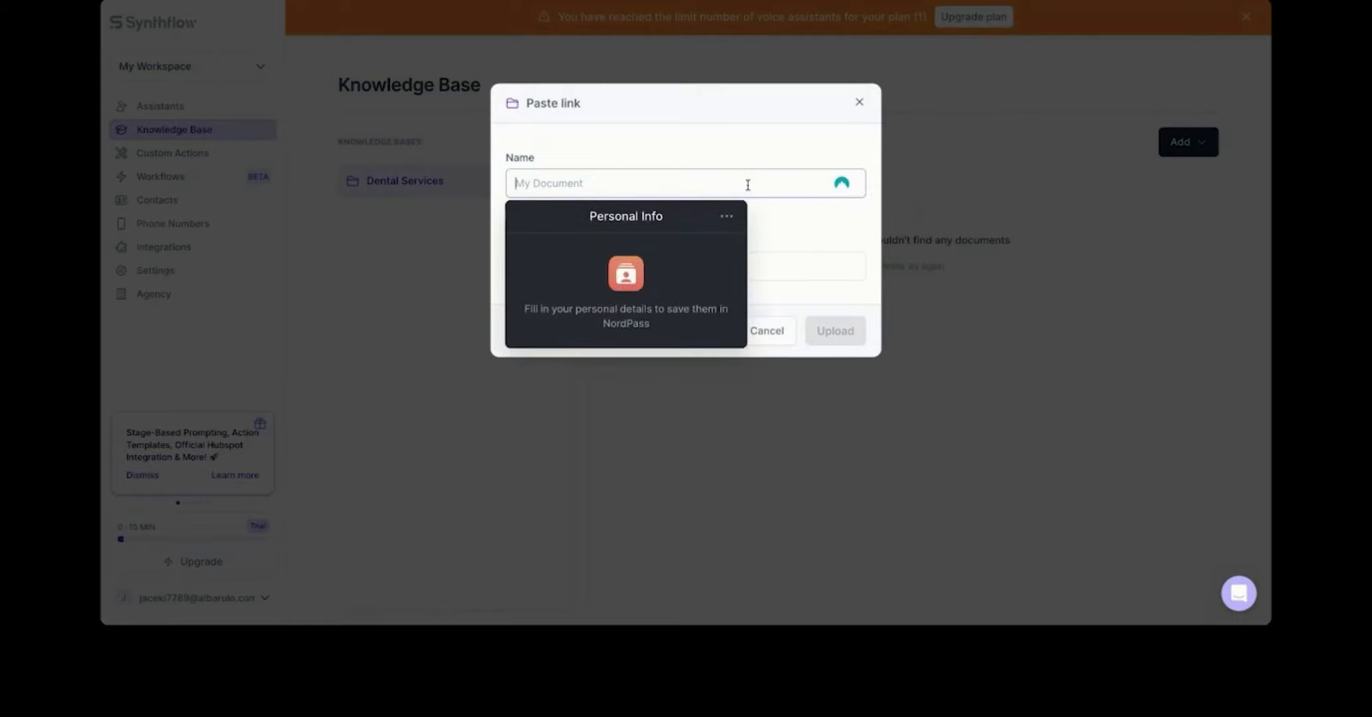
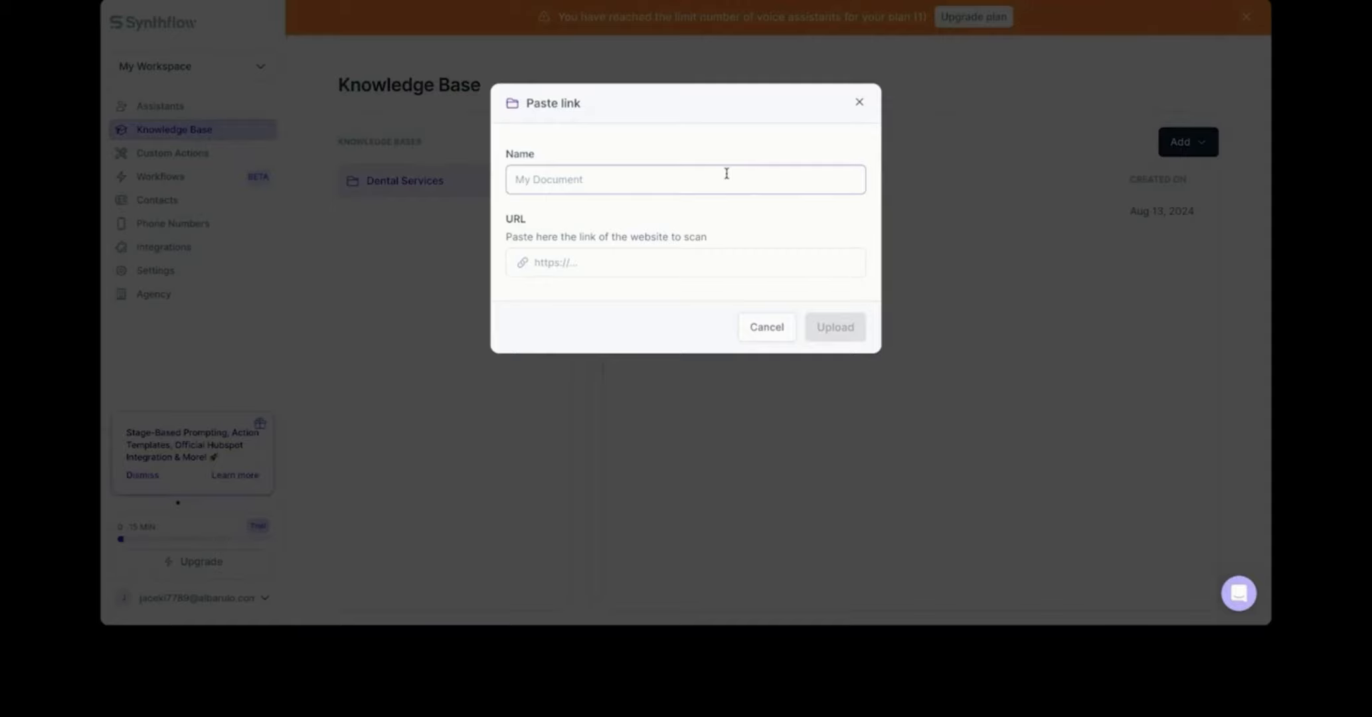
type("invisalign treatment")
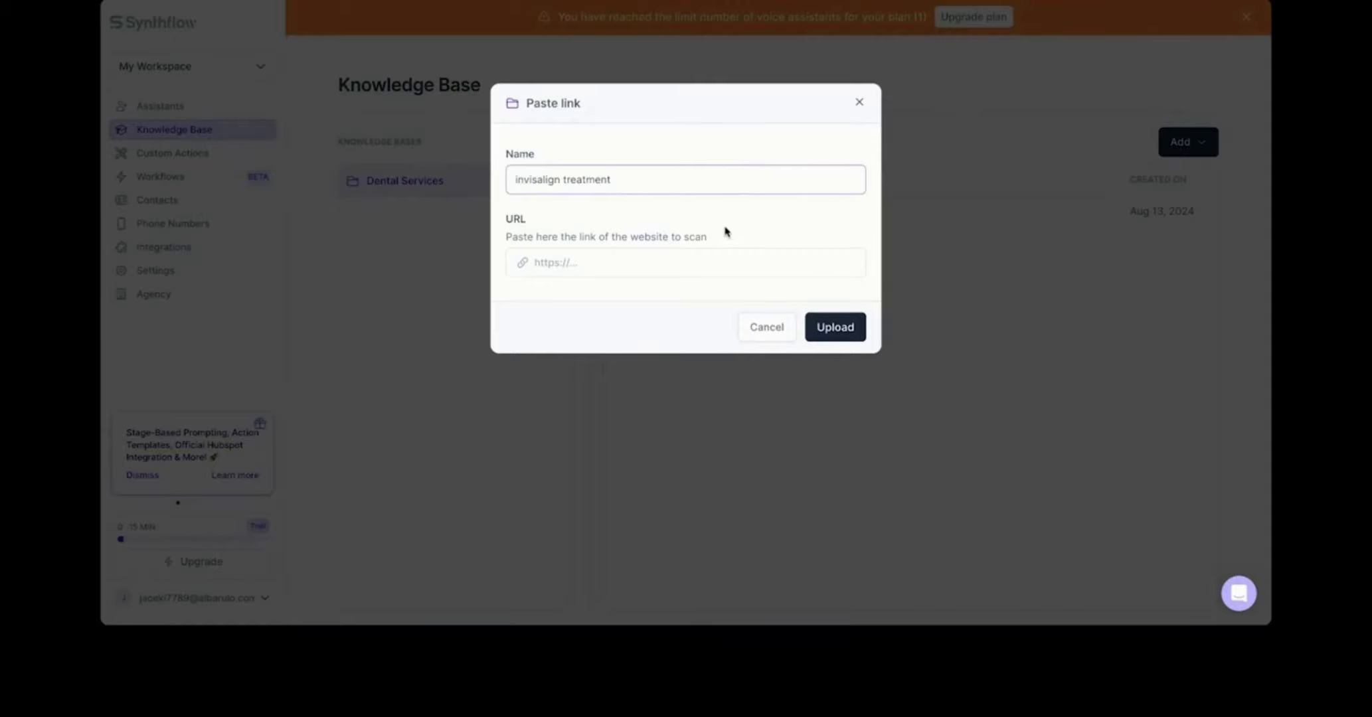
left_click(733, 269)
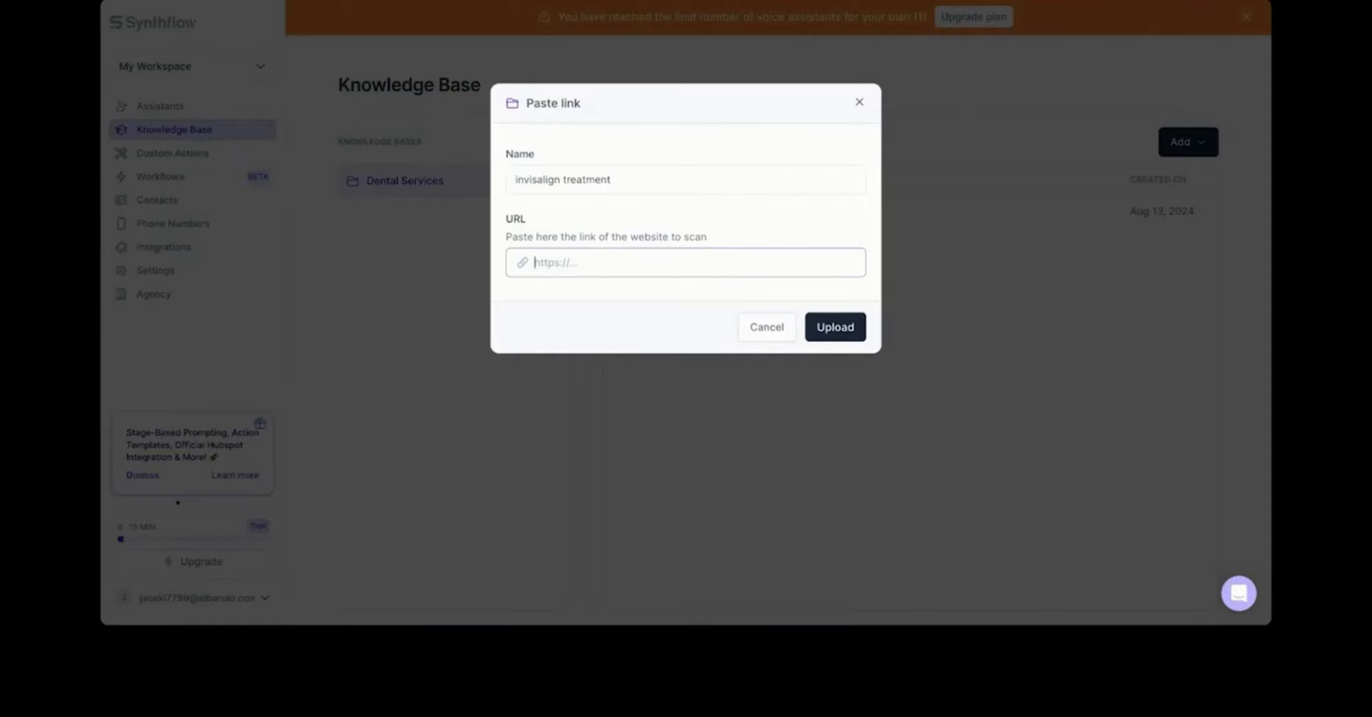
key("super+Tab")
key("super+Tab")
type("https://www.sussexdentalgroup.co.uk/treatments/invisalign/")
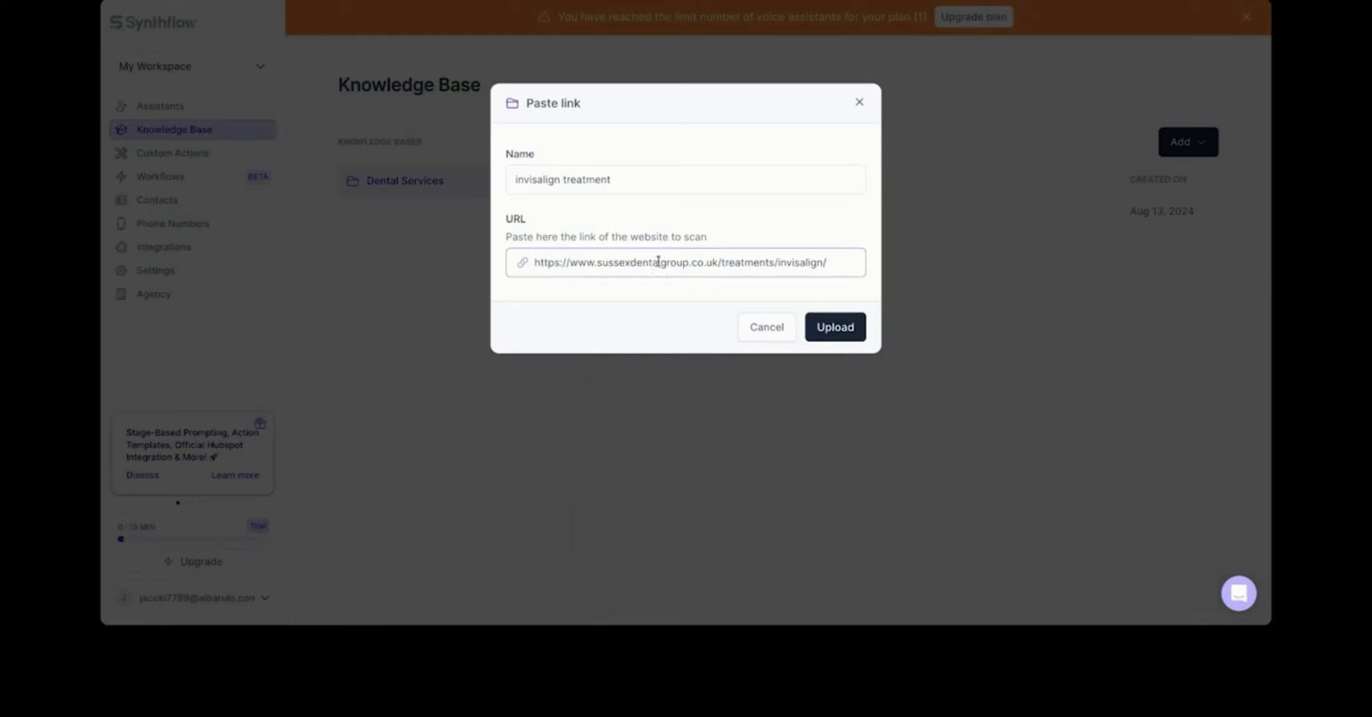
left_click(850, 341)
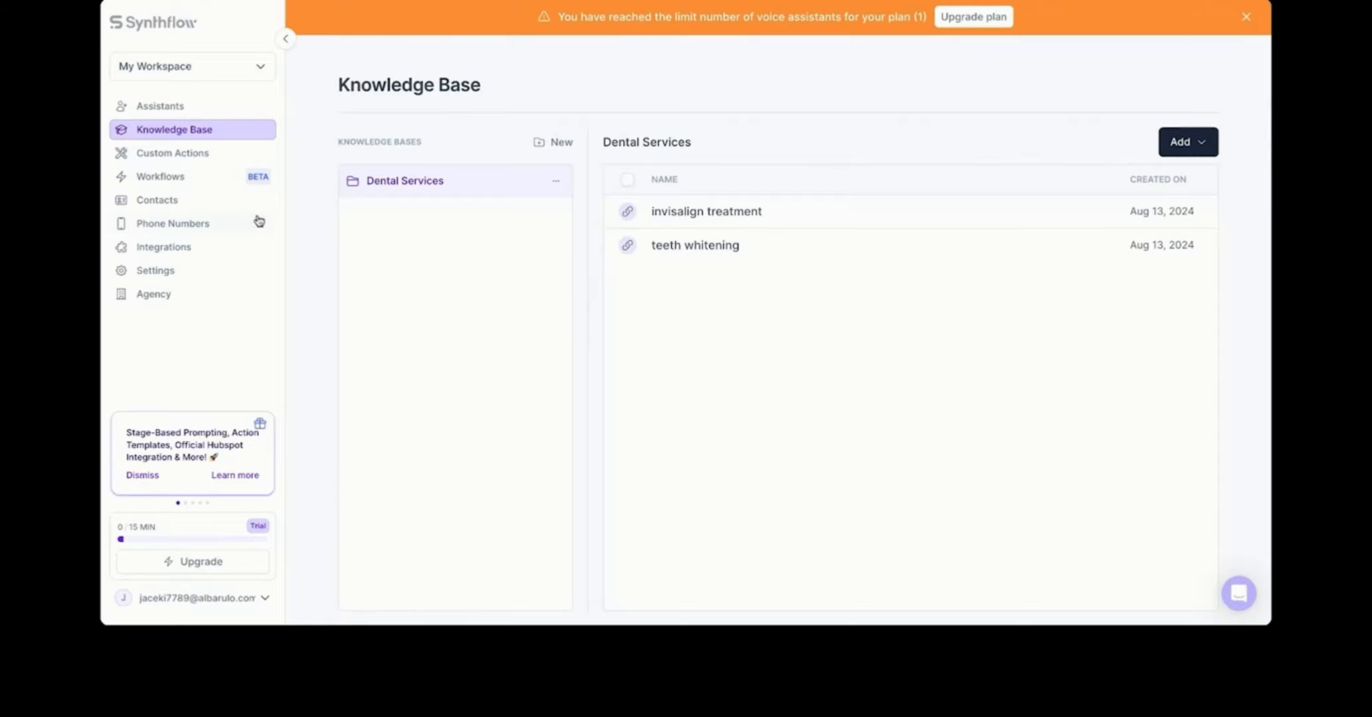
Attach the Dental Services knowledge base to the Dental Assistant and switch its model to GPT-4
left_click(185, 113)
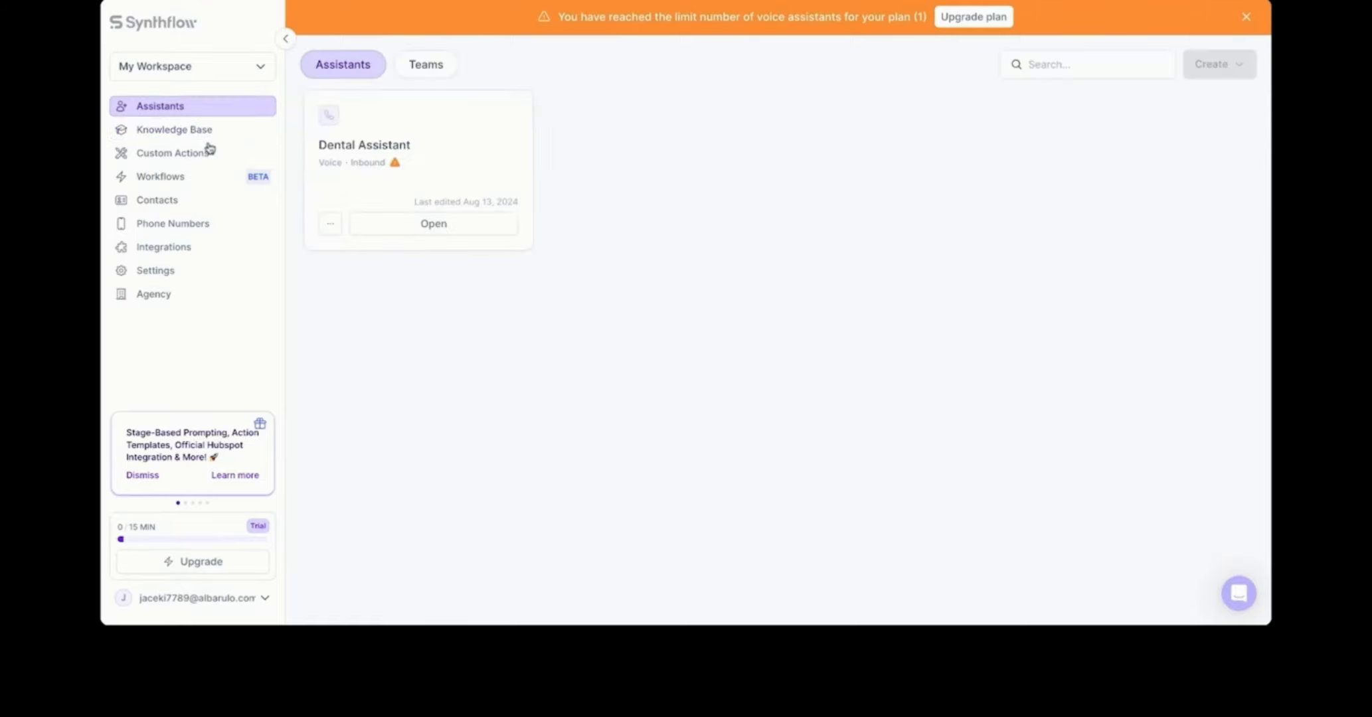
left_click(464, 225)
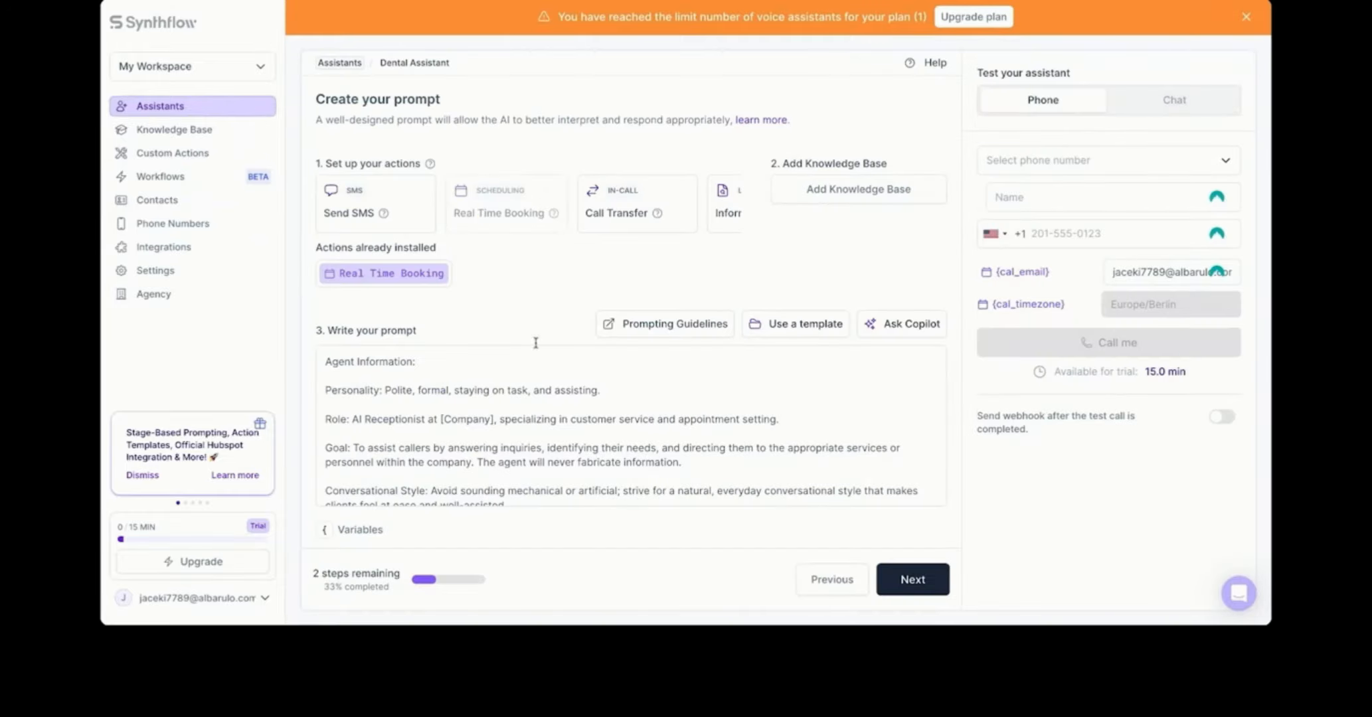
left_click(851, 193)
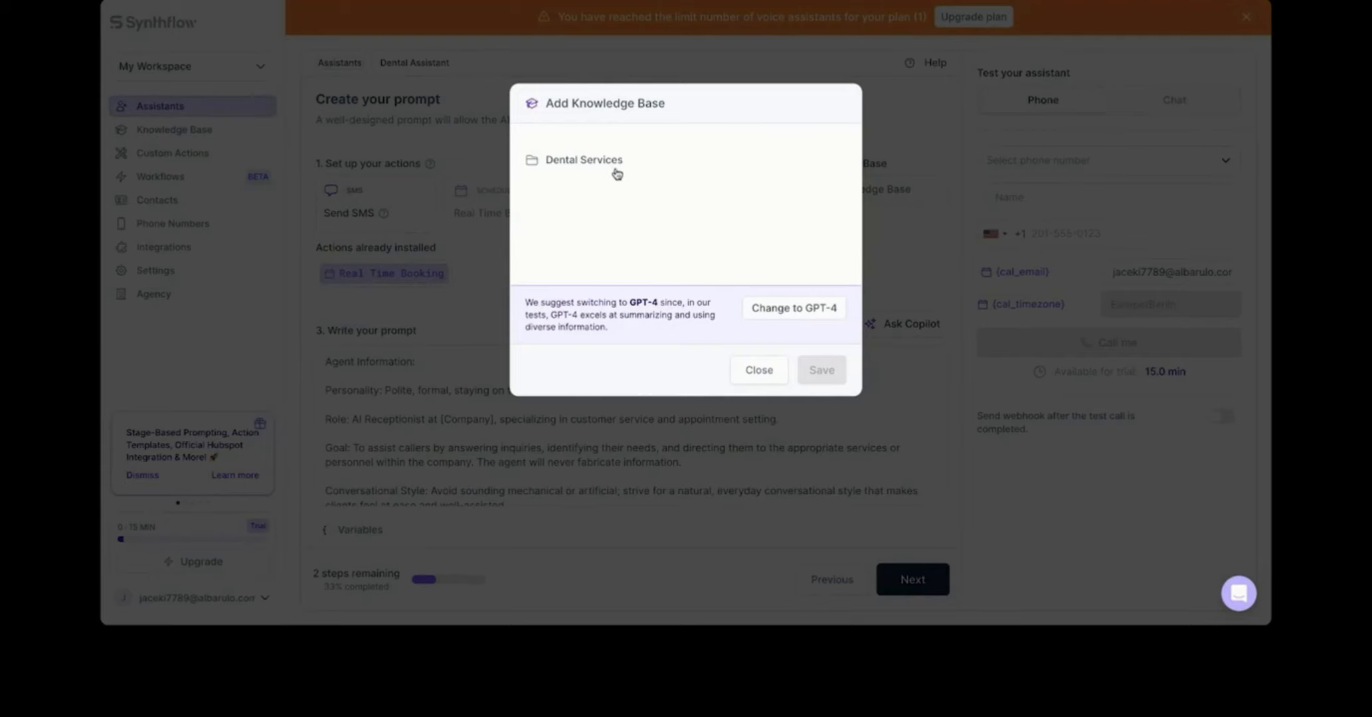
left_click(581, 166)
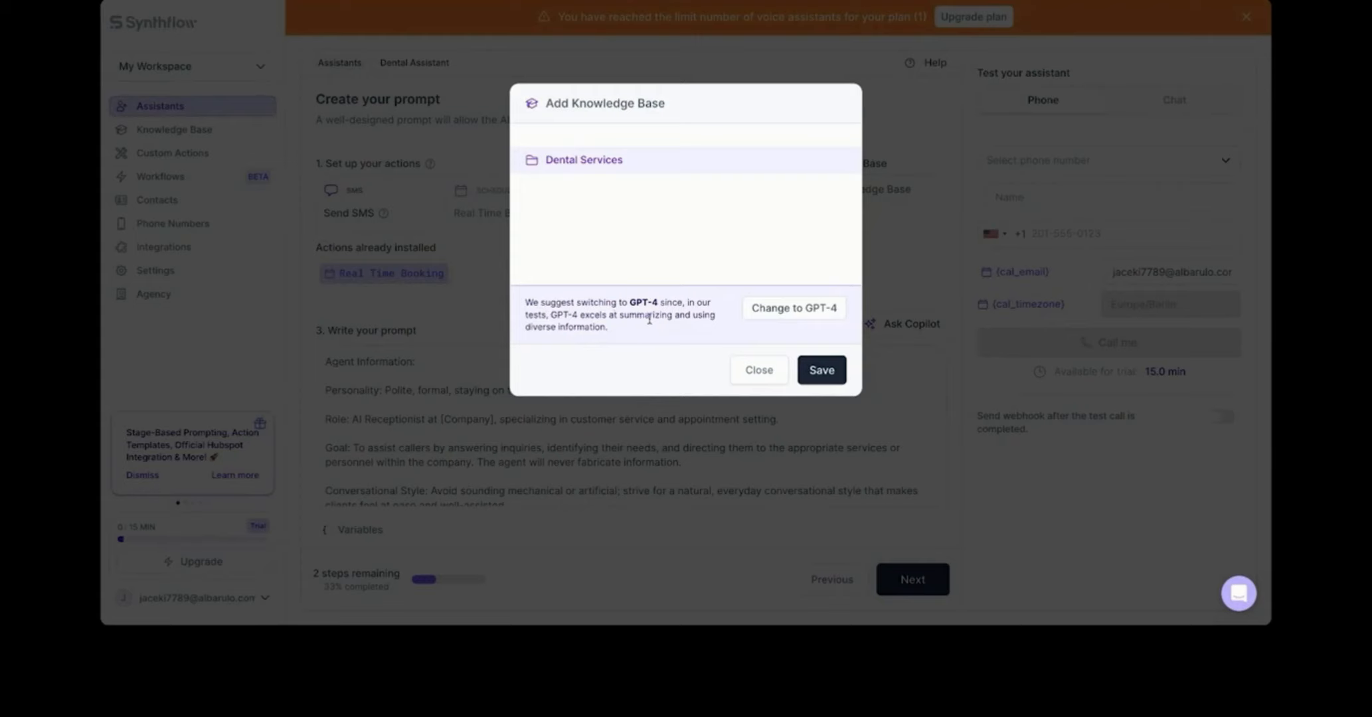
left_click(785, 314)
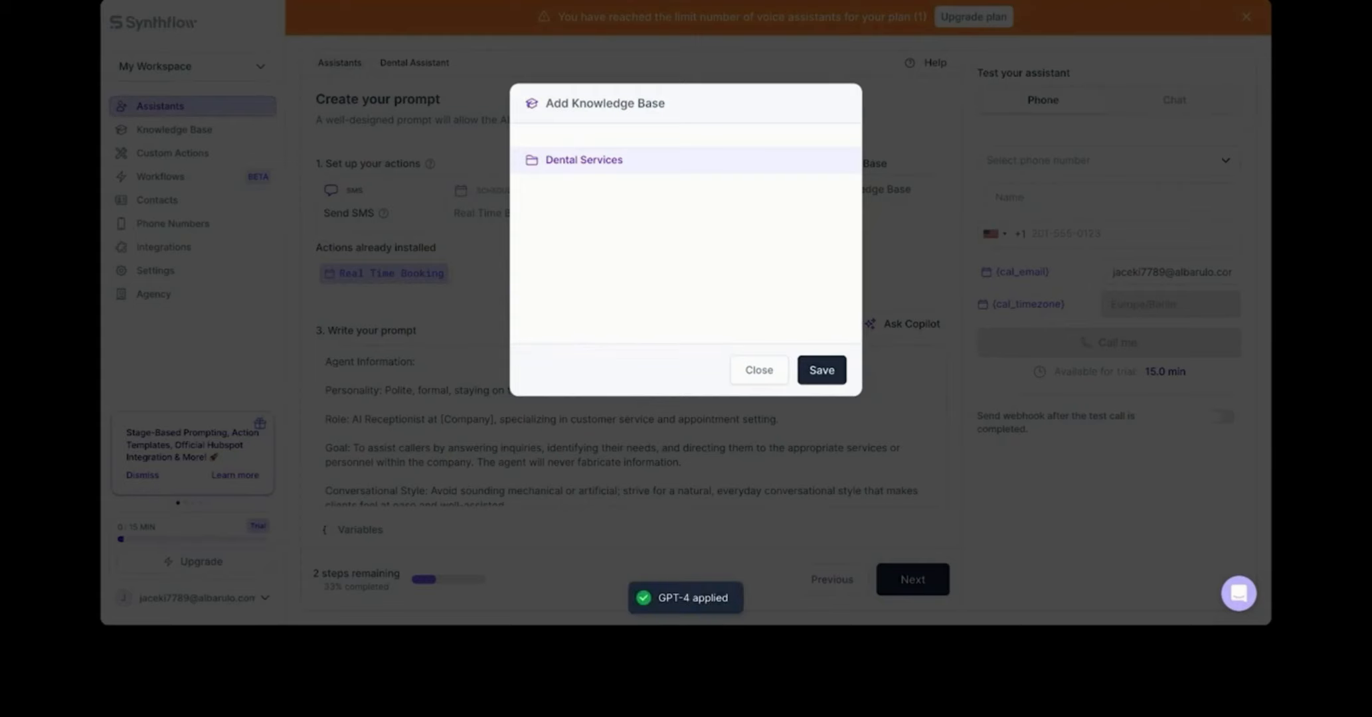
left_click(811, 373)
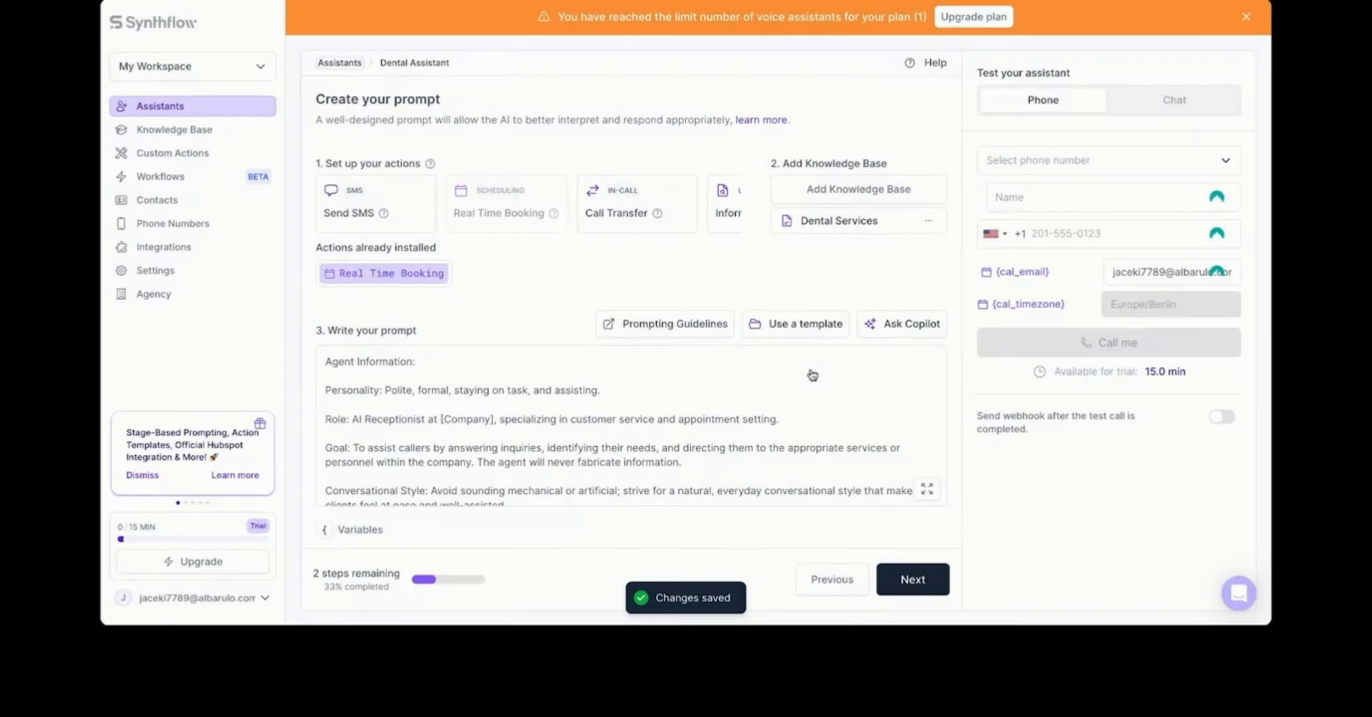
Ask Prompt Copilot for help with the prompt and send the call objectives "booking appointments, general inquiries, answering questions about services"
scroll(433, 303, "down", 1)
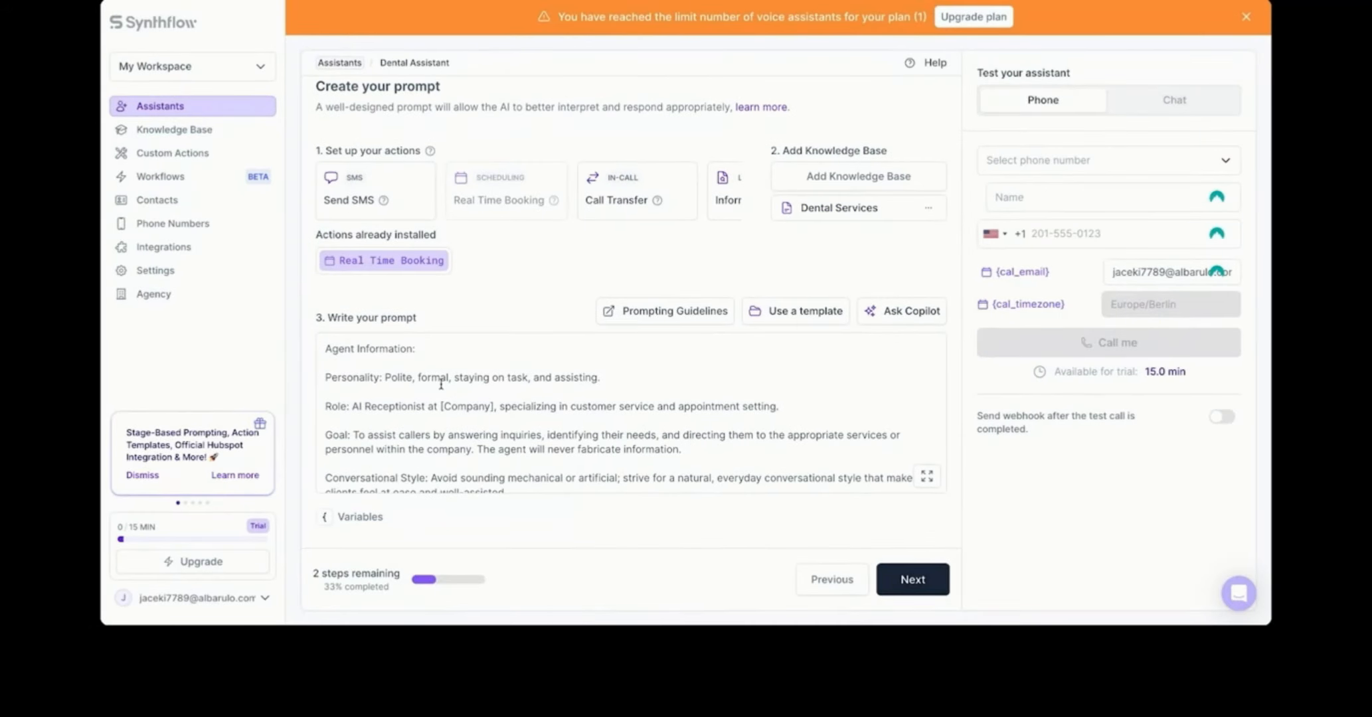
scroll(448, 407, "down", 10)
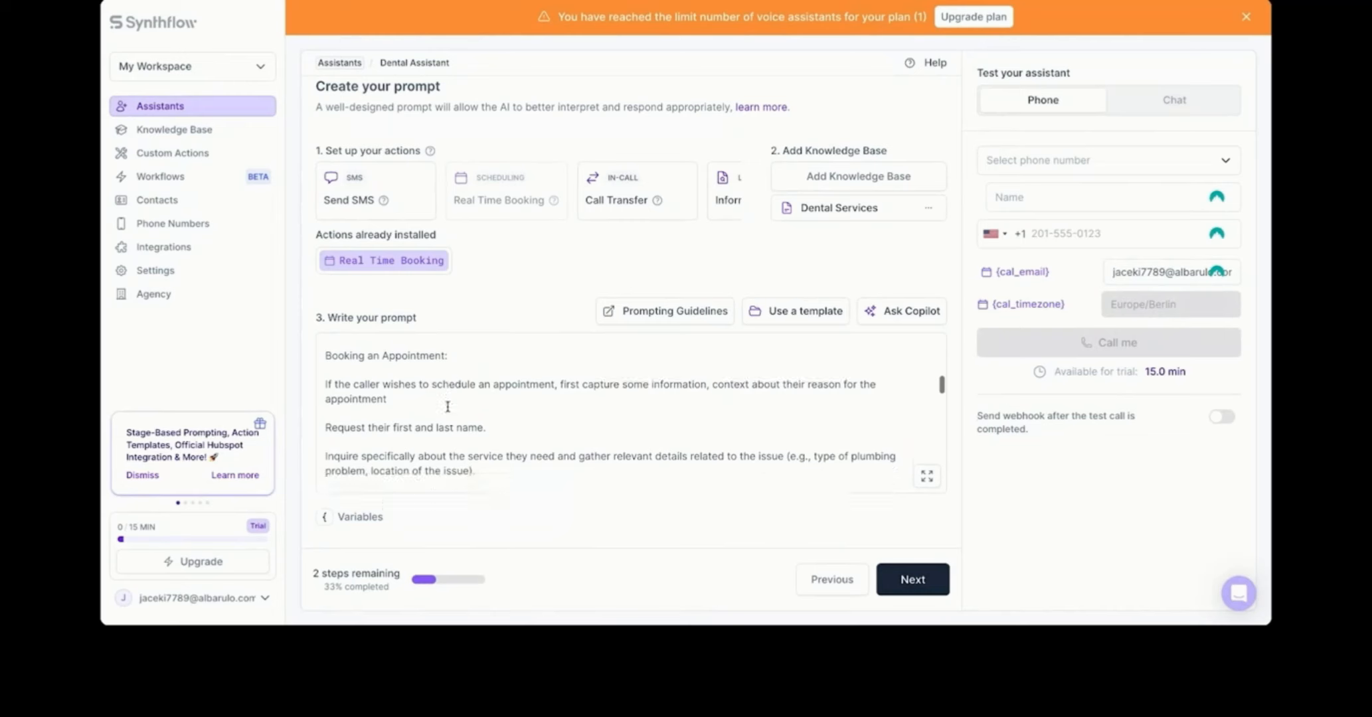
scroll(447, 407, "up", 10)
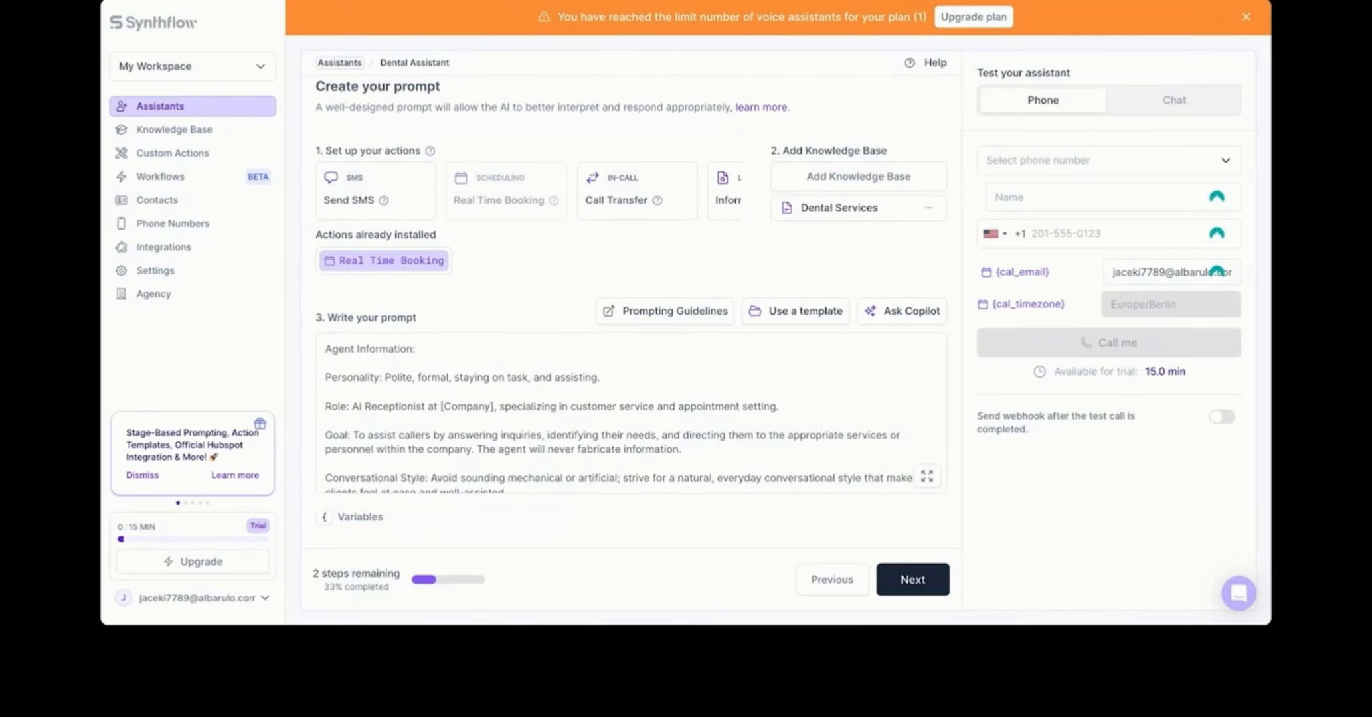
left_click(880, 317)
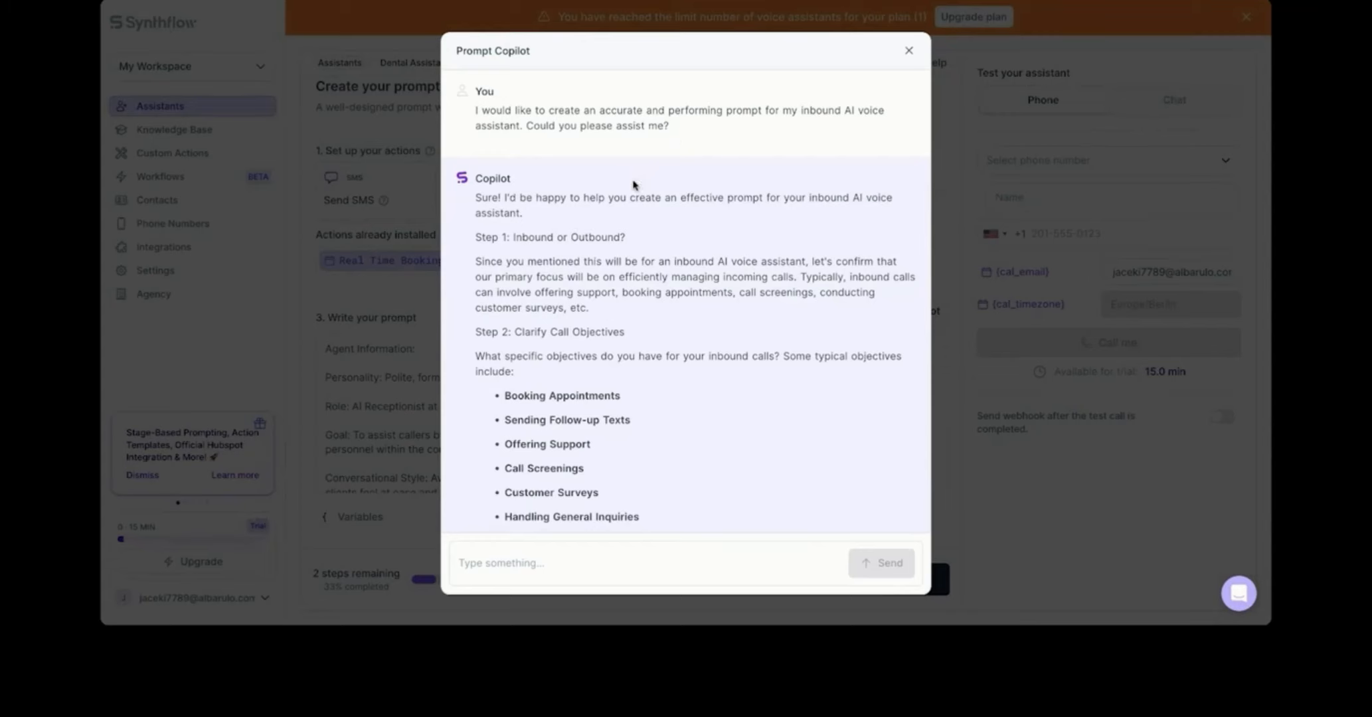
scroll(636, 231, "down", 1)
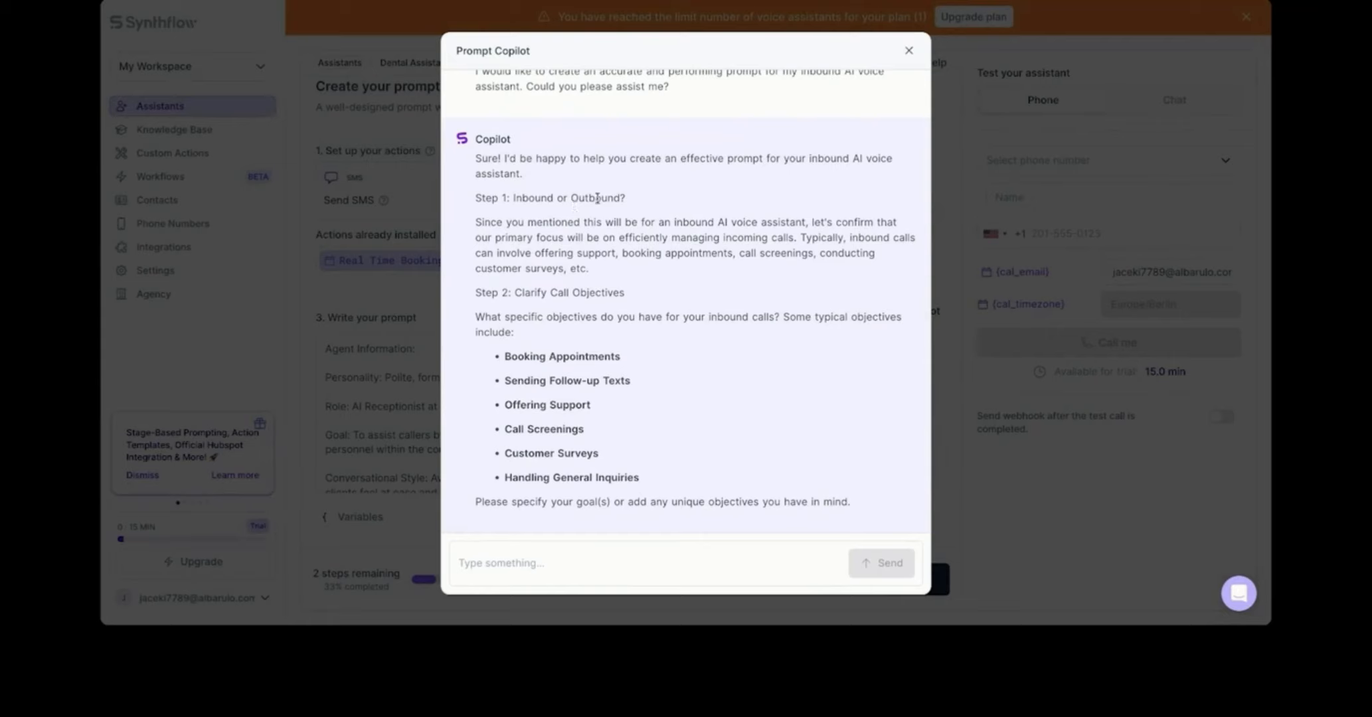
double_click(701, 222)
left_click(560, 560)
type("bok")
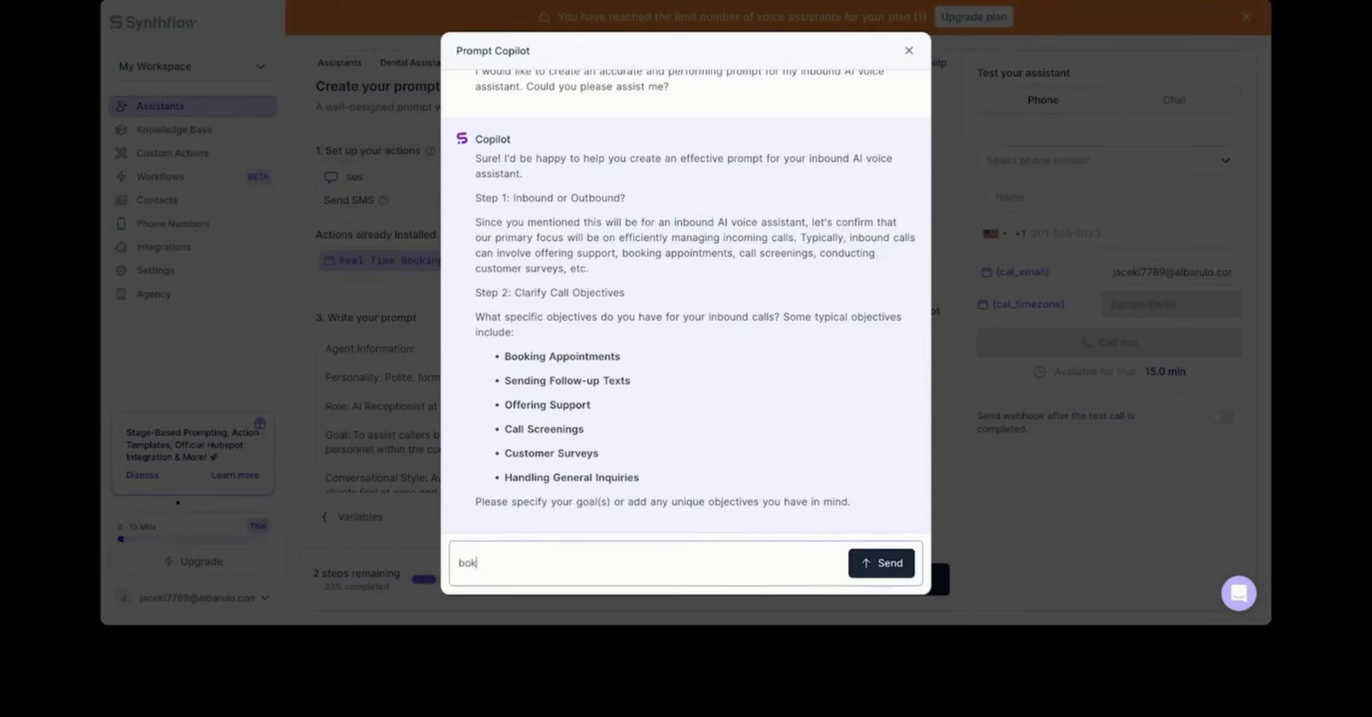
type("king appointments, general inquiries, answer")
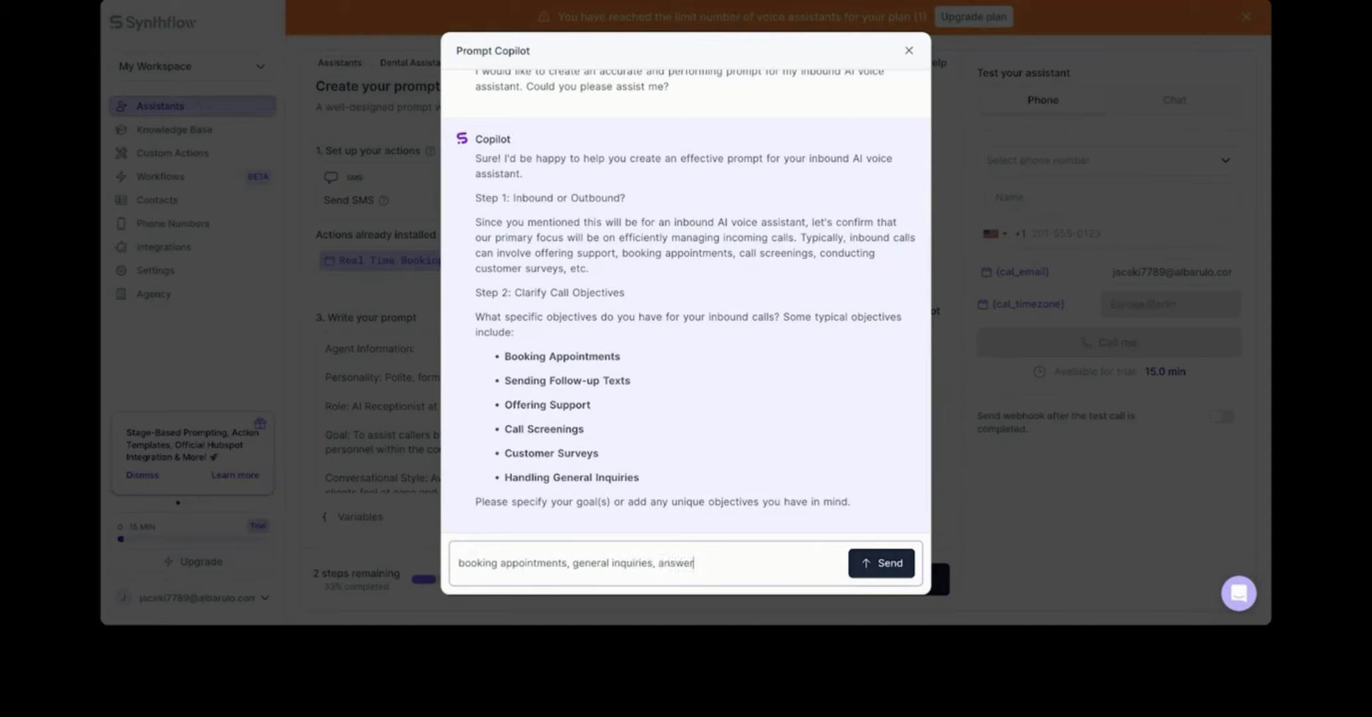
type("ing questions about services")
left_click(895, 570)
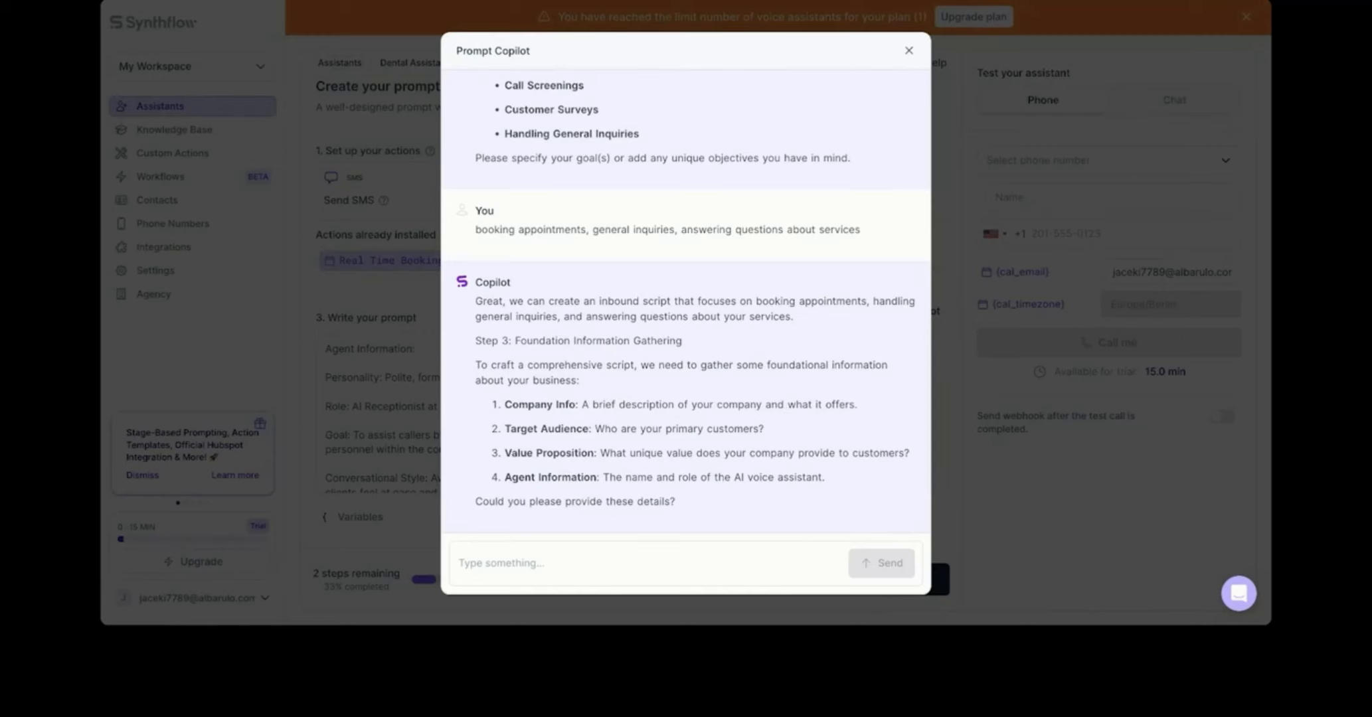
Send Copilot the company details: Arctic Dental Group, a dental clinic; patients of all ages, adults and children; great reputation, over 70 years serving the local community
left_click(543, 558)
type("1")
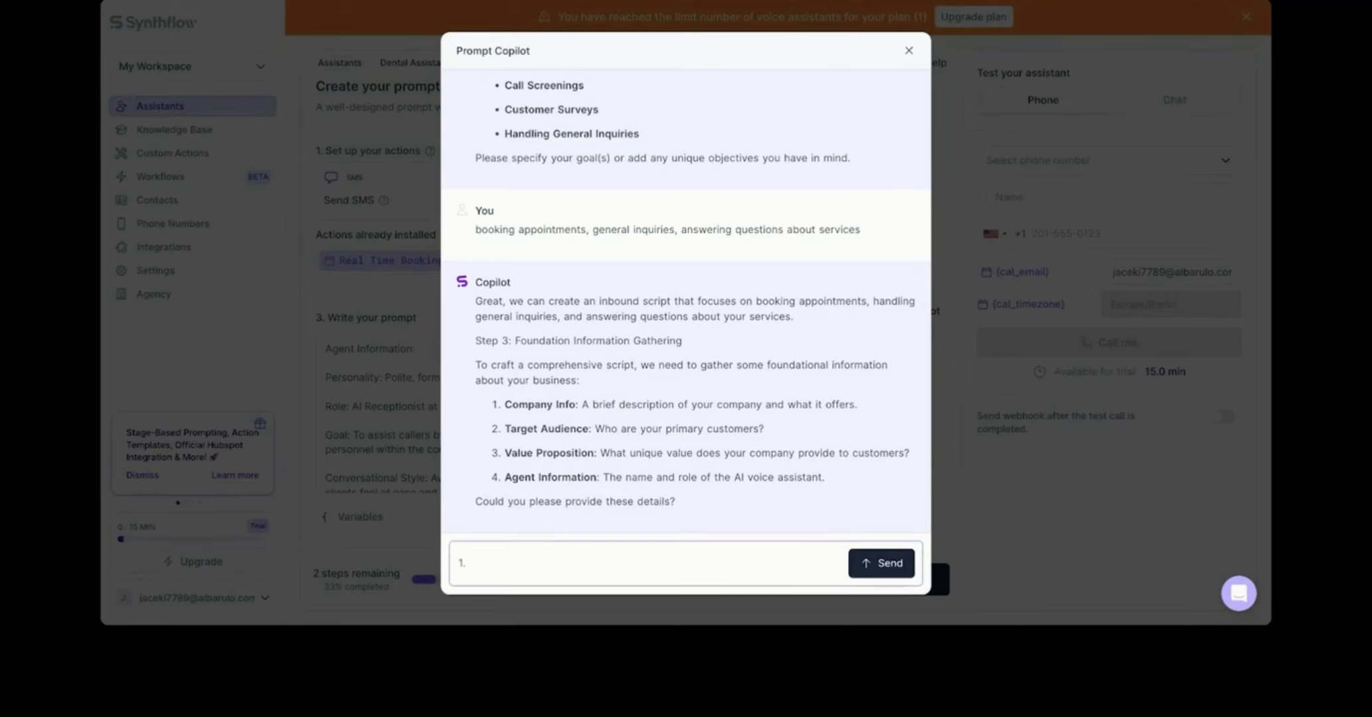
type(". Arctic Dental Group - We are a de")
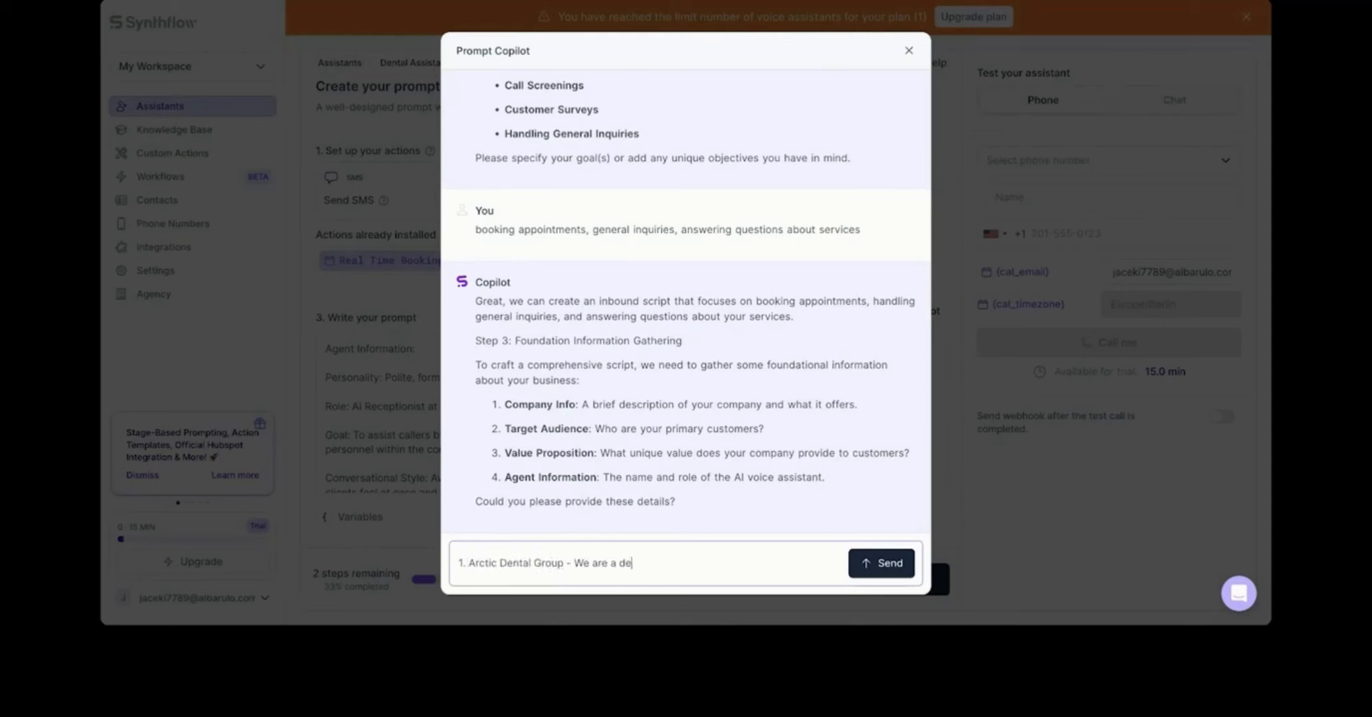
type("ntal clinic")
key("shift+Return")
type("2. We w")
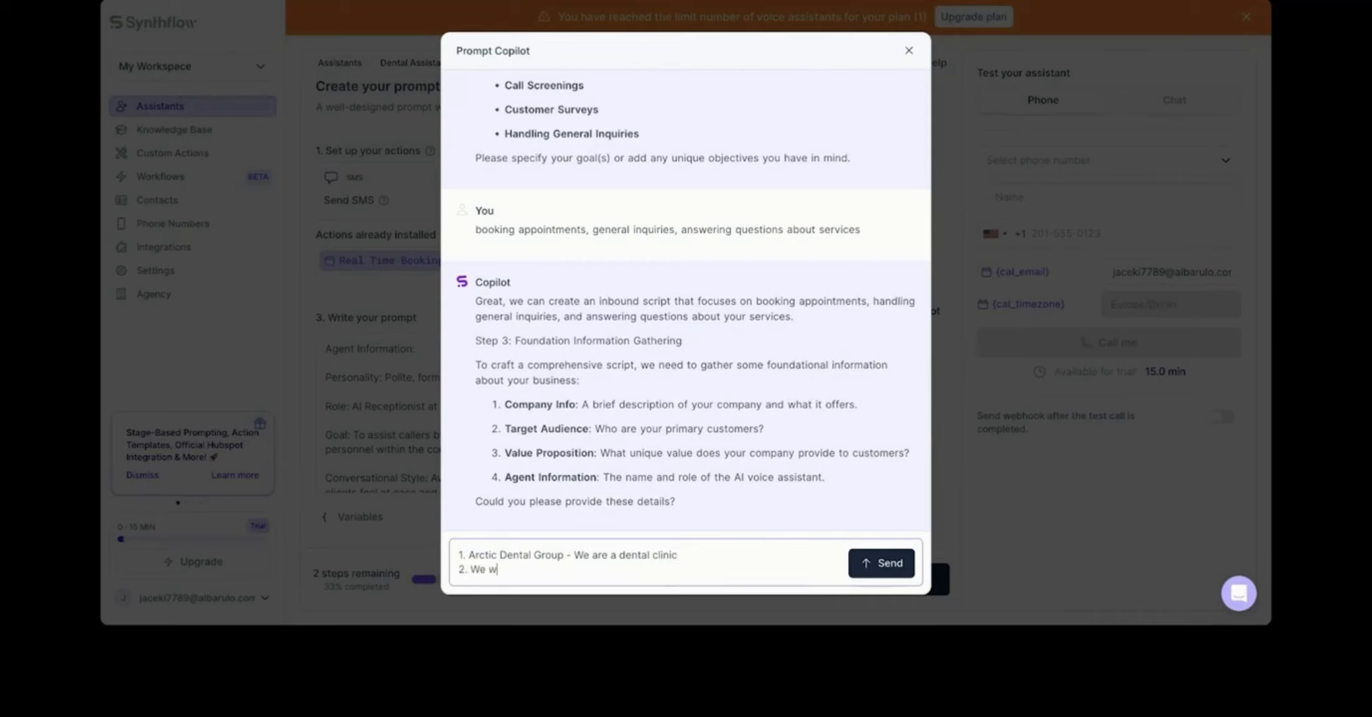
type("ork with patients of all ages, adults and children")
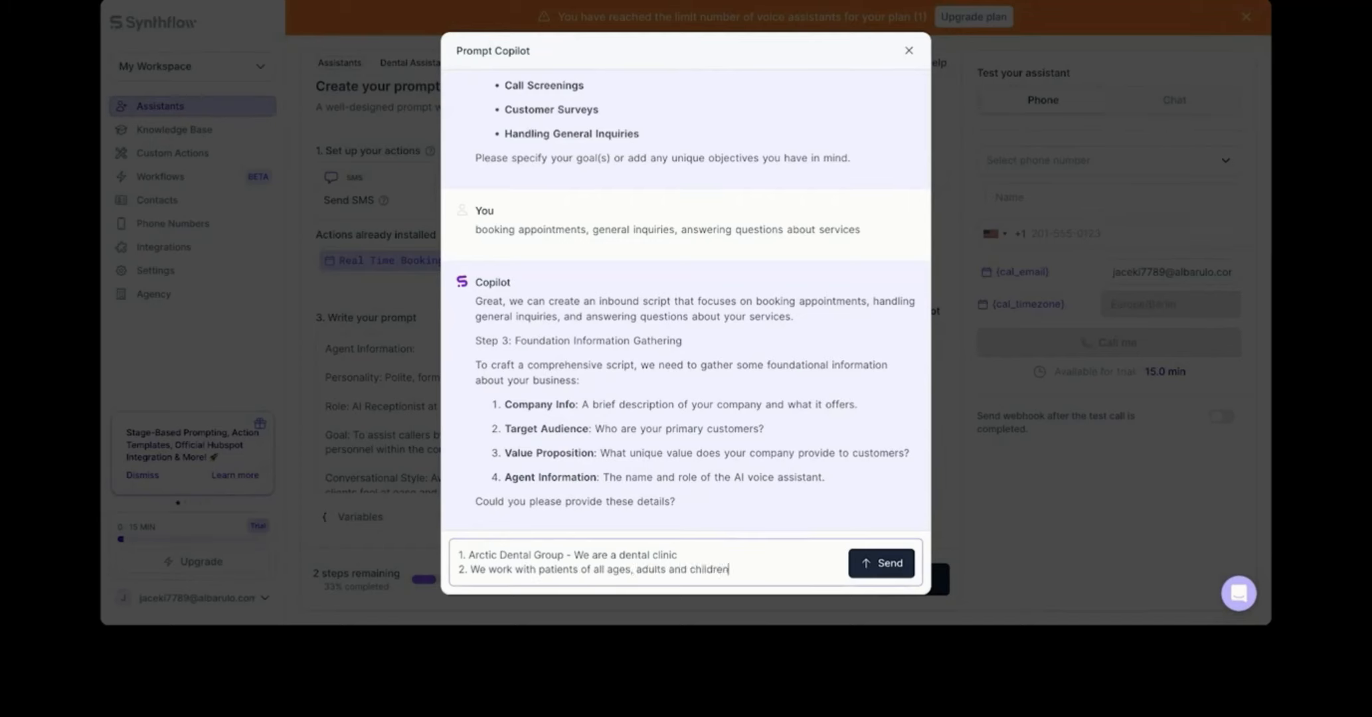
key("shift+Return")
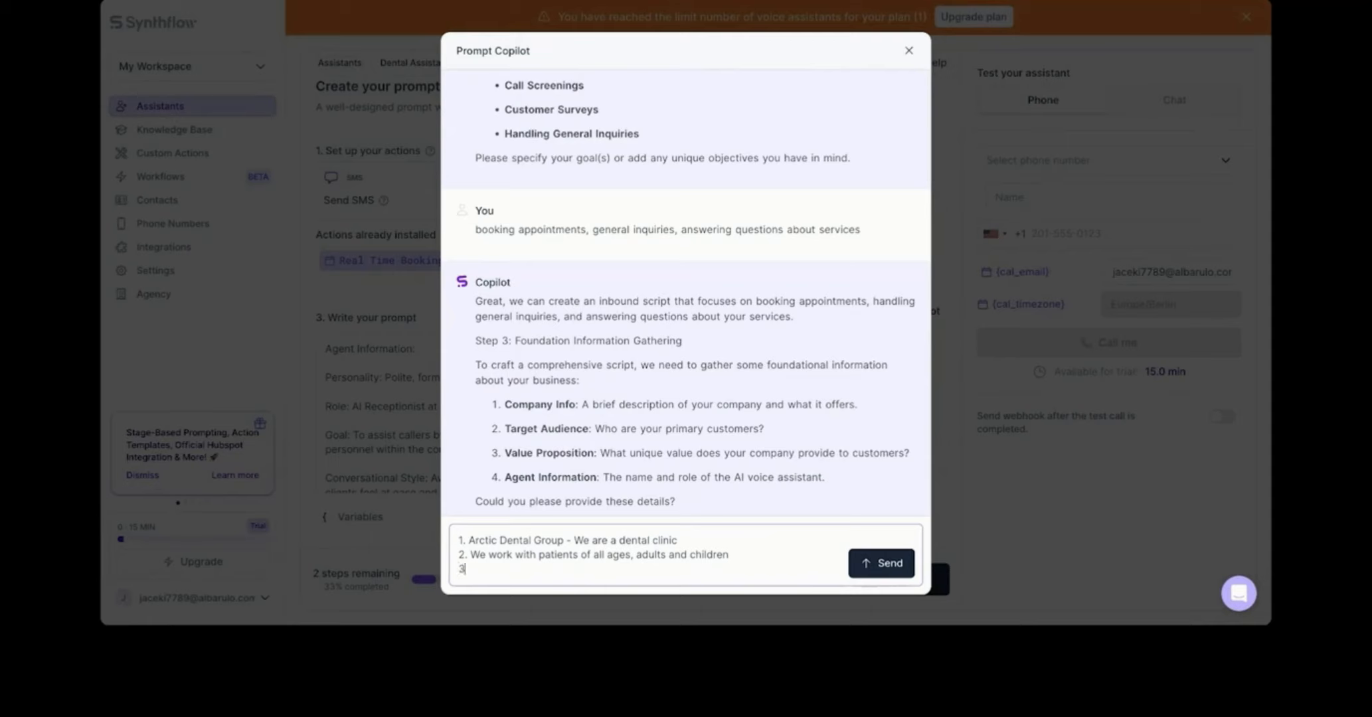
type("3. We have a great reputation of over 70 years ")
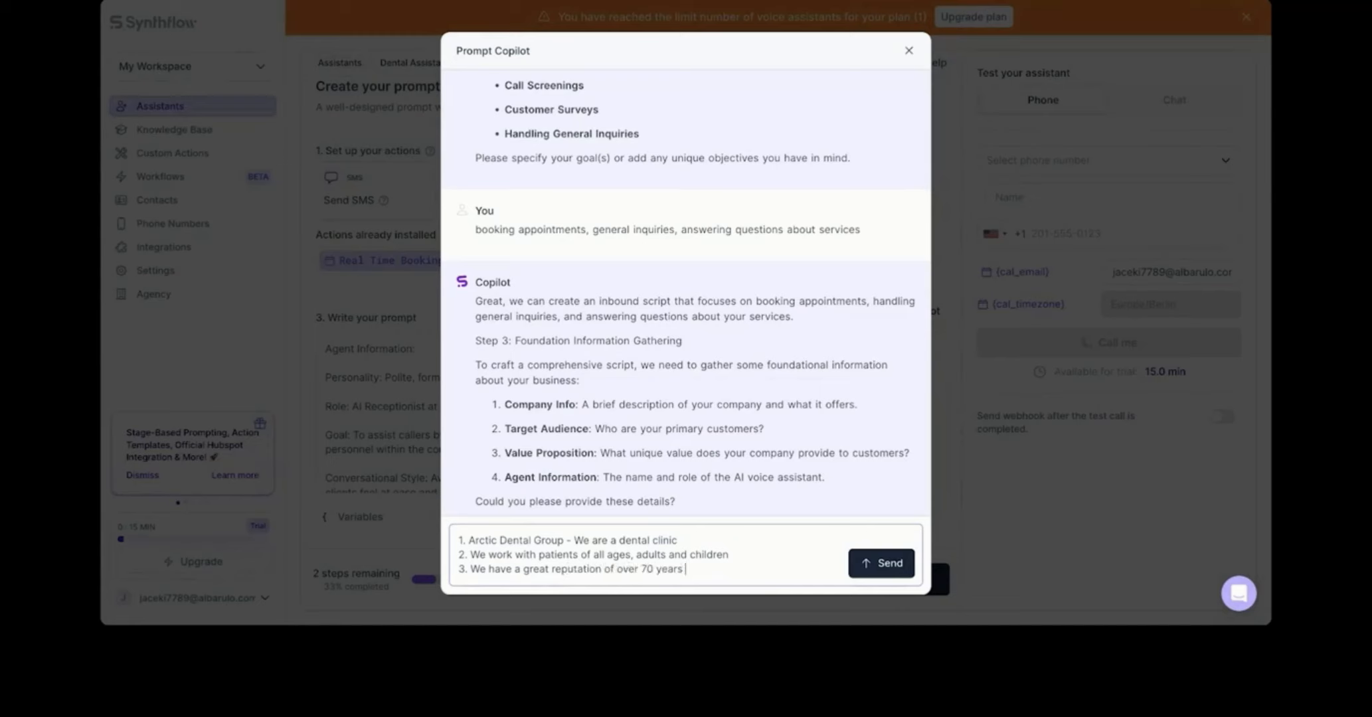
type("of serving the local community")
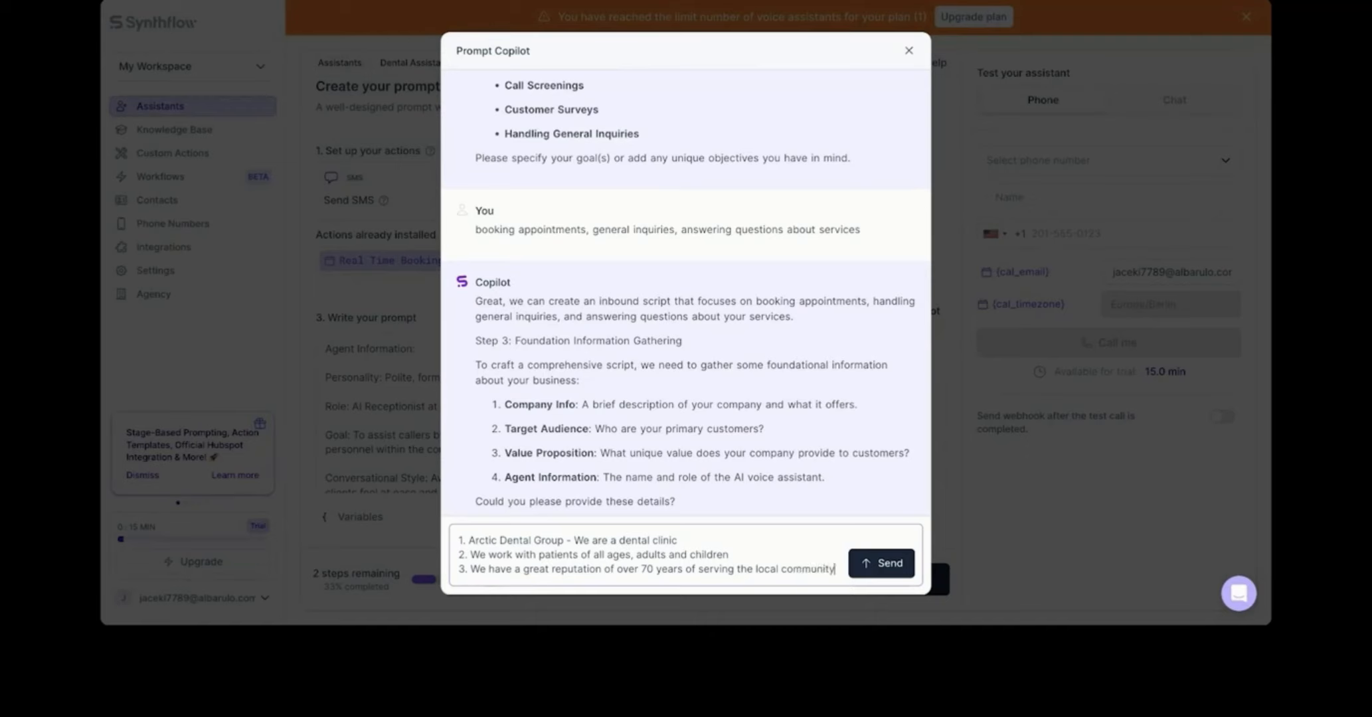
key("Return")
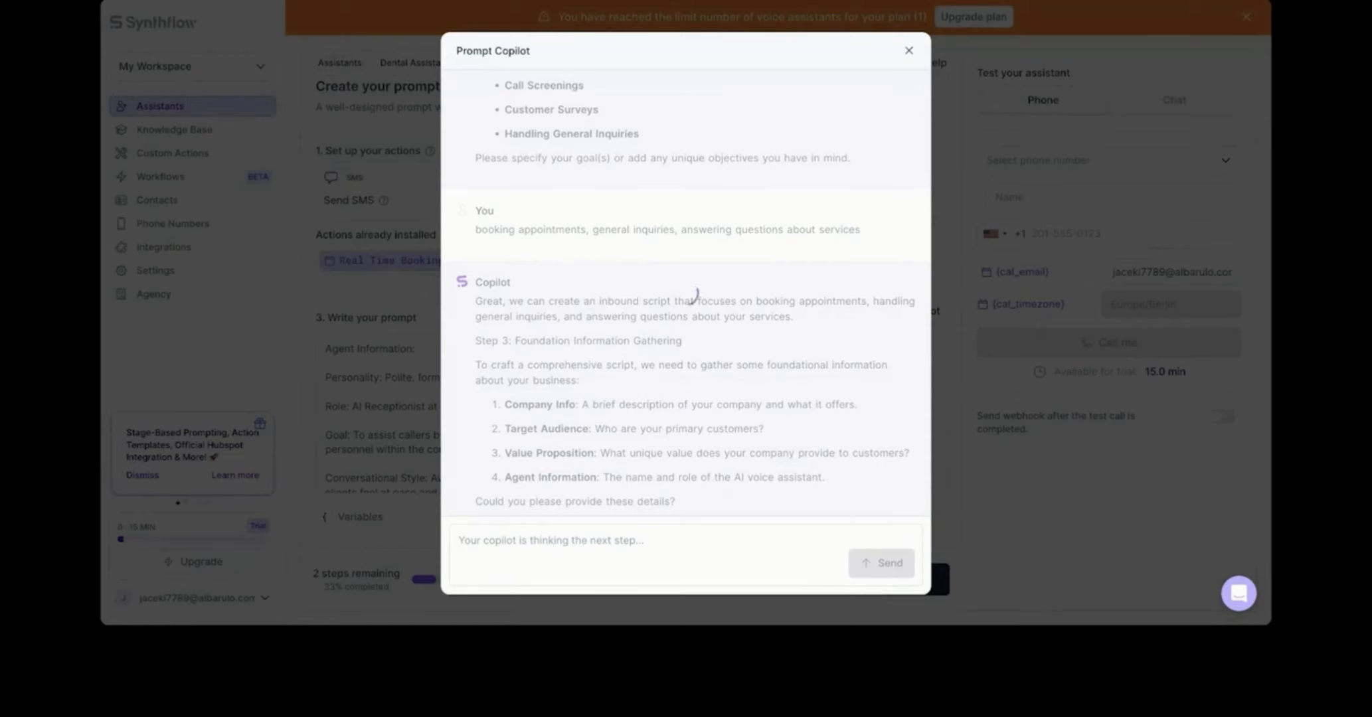
Send Copilot the AI voice assistant's name and role as "Victoria - dental desk assistant"
type("V")
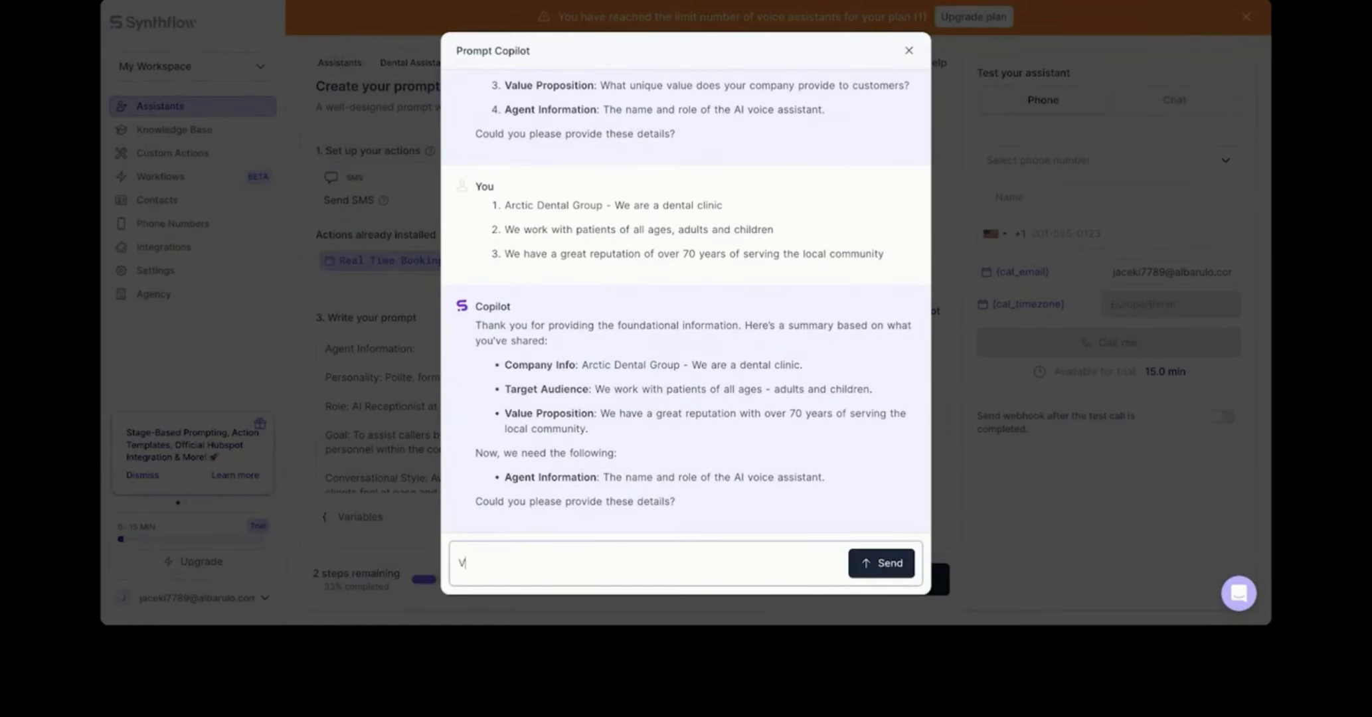
type("io")
key("BackSpace")
type("id")
type("toria - dental desk assi")
type("stant")
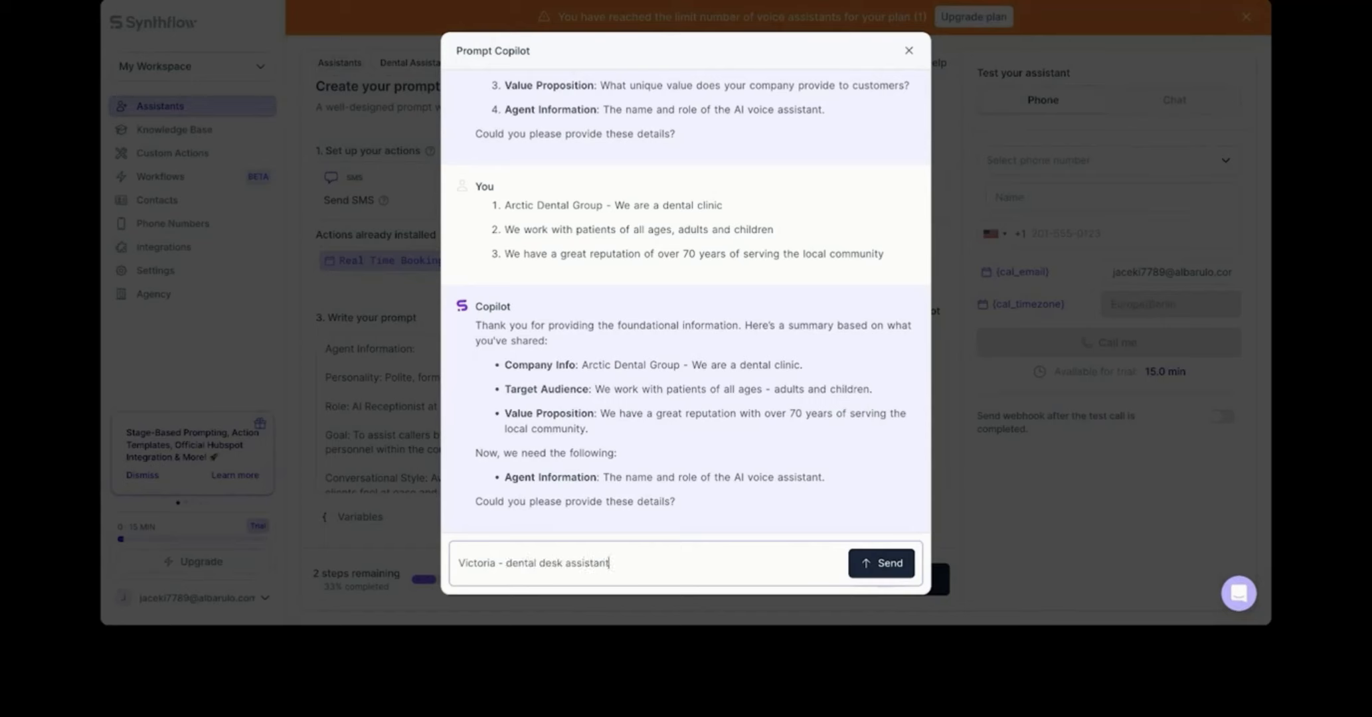
left_click(882, 576)
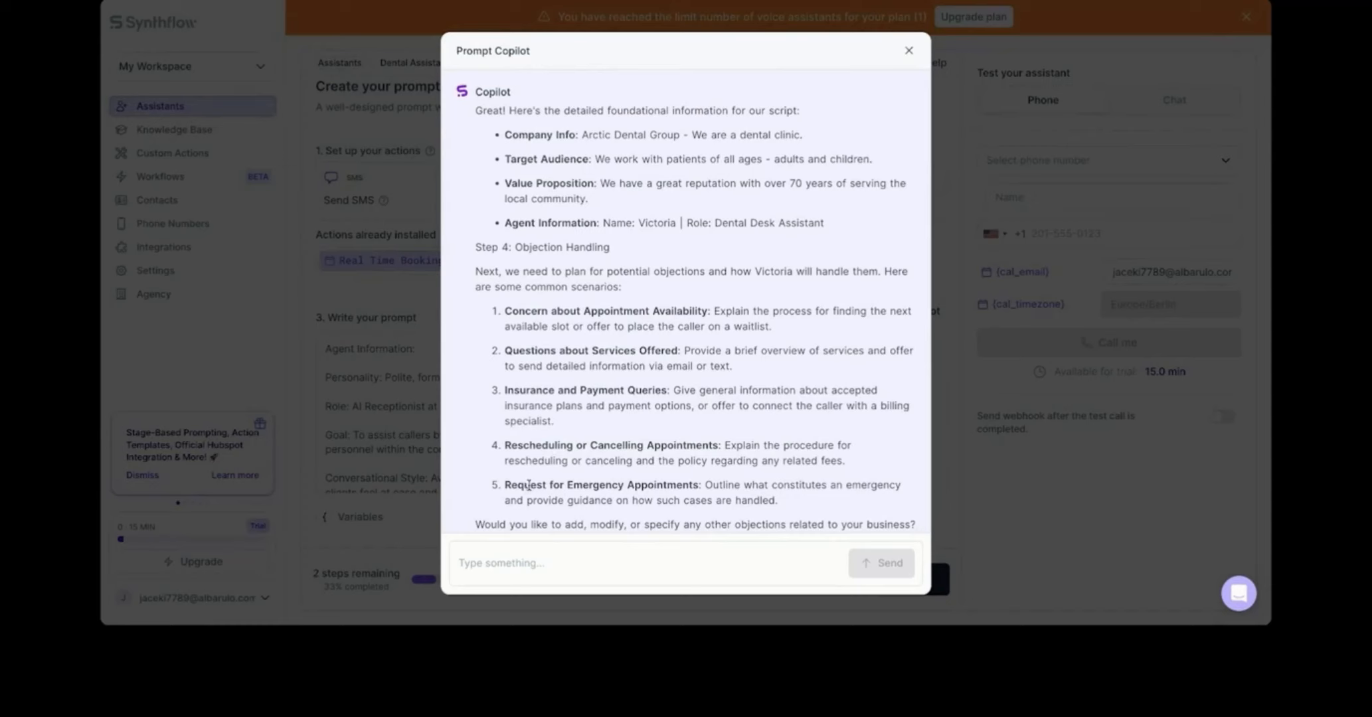
Review the objection scenarios Copilot proposes and accept them by replying "these are ok"
scroll(553, 448, "down", 1)
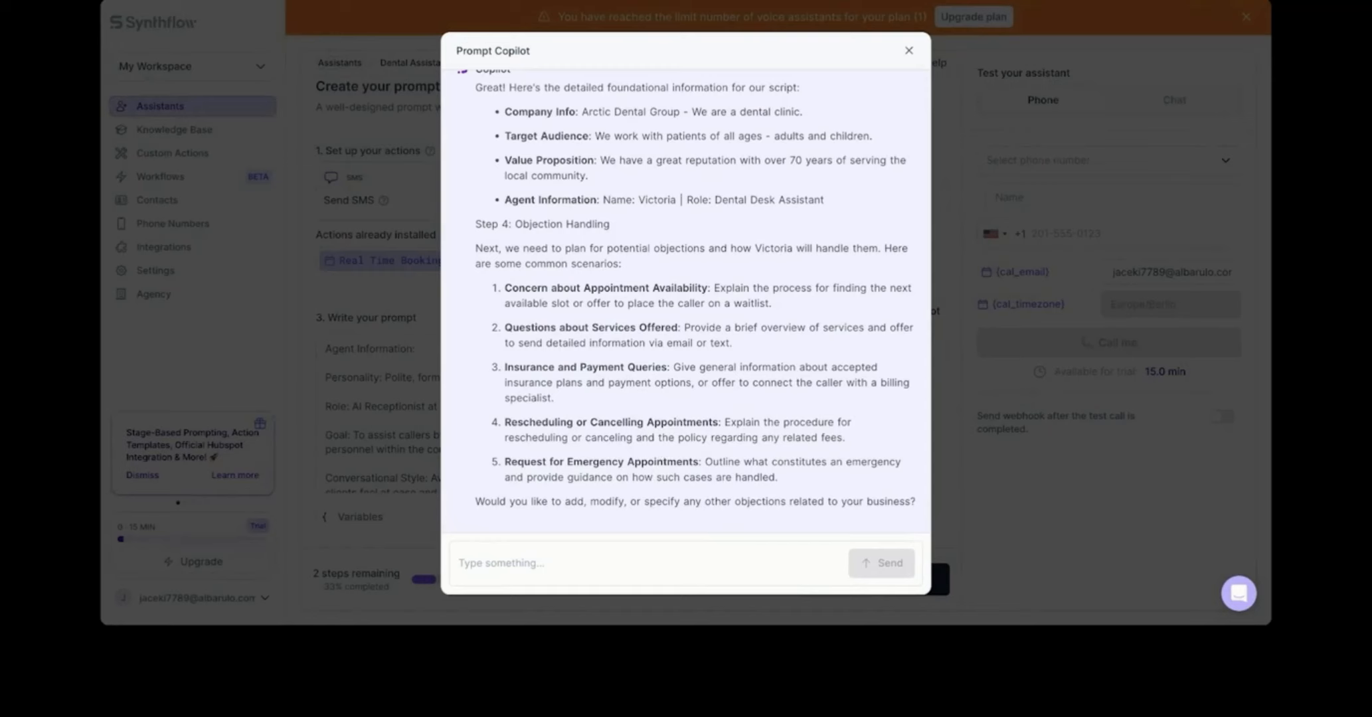
left_click(662, 560)
type("these are ok")
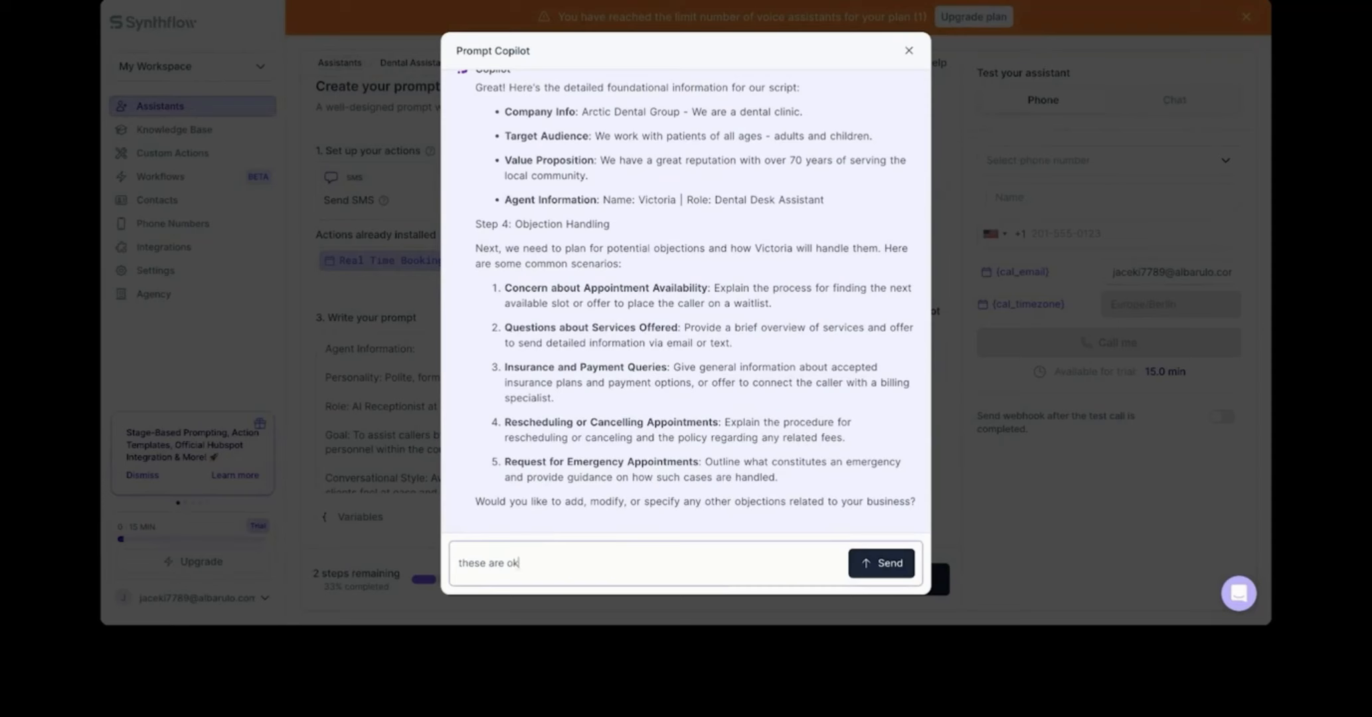
key("Return")
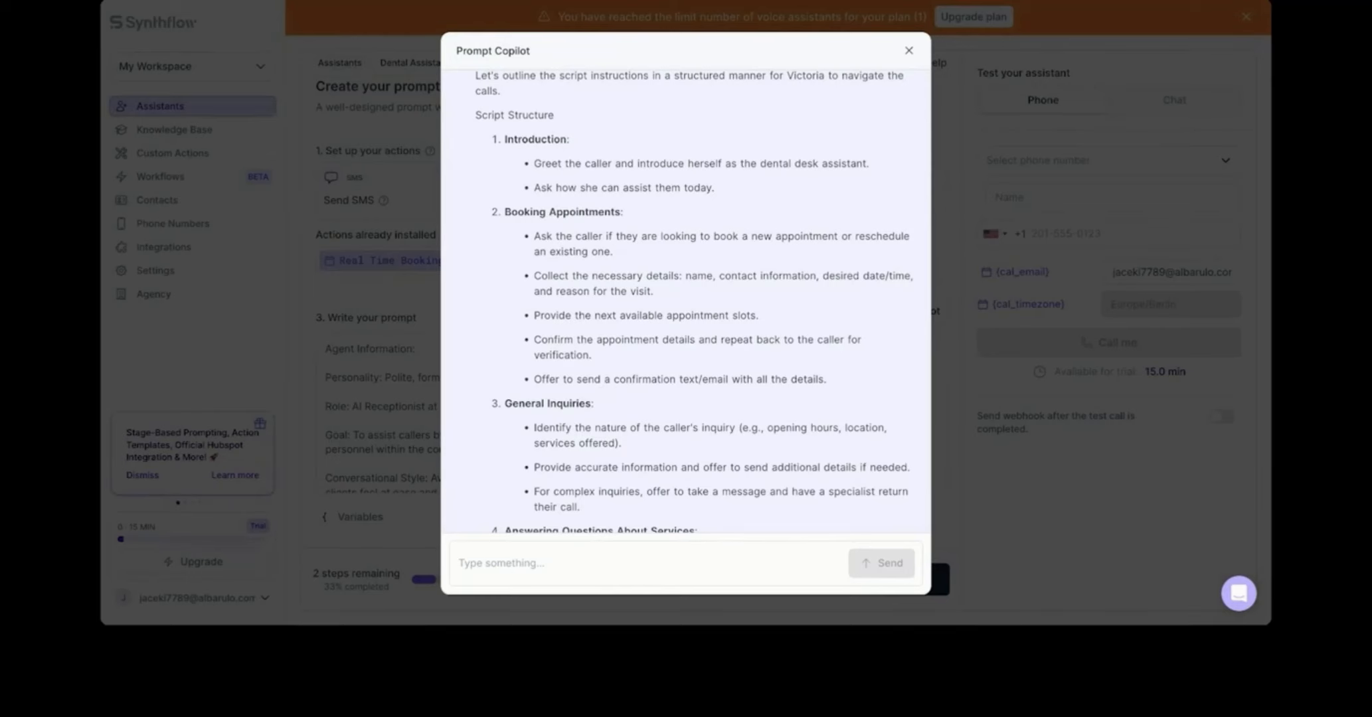
Examine Copilot's drafted call script from booking appointments and general inquiries through objection handling, closing and the compiled full prompt
scroll(587, 328, "down", 2)
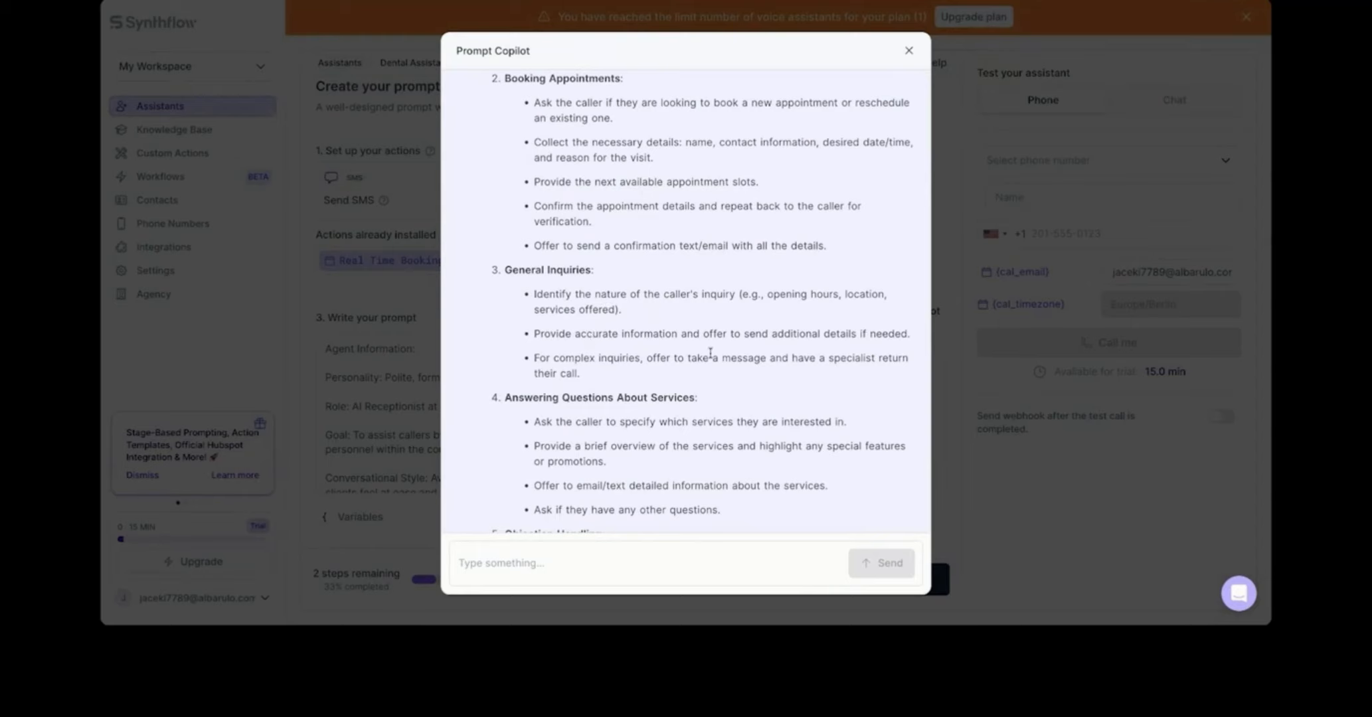
scroll(554, 352, "down", 1)
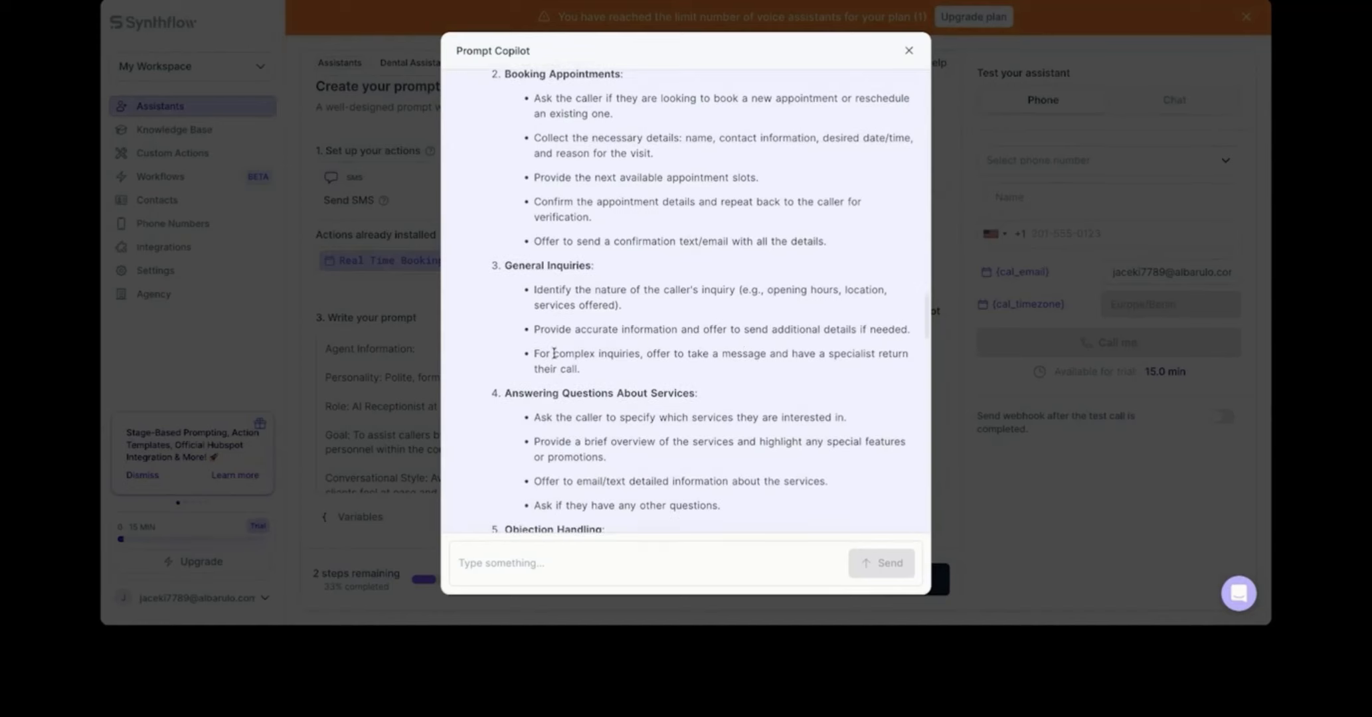
scroll(553, 352, "down", 1)
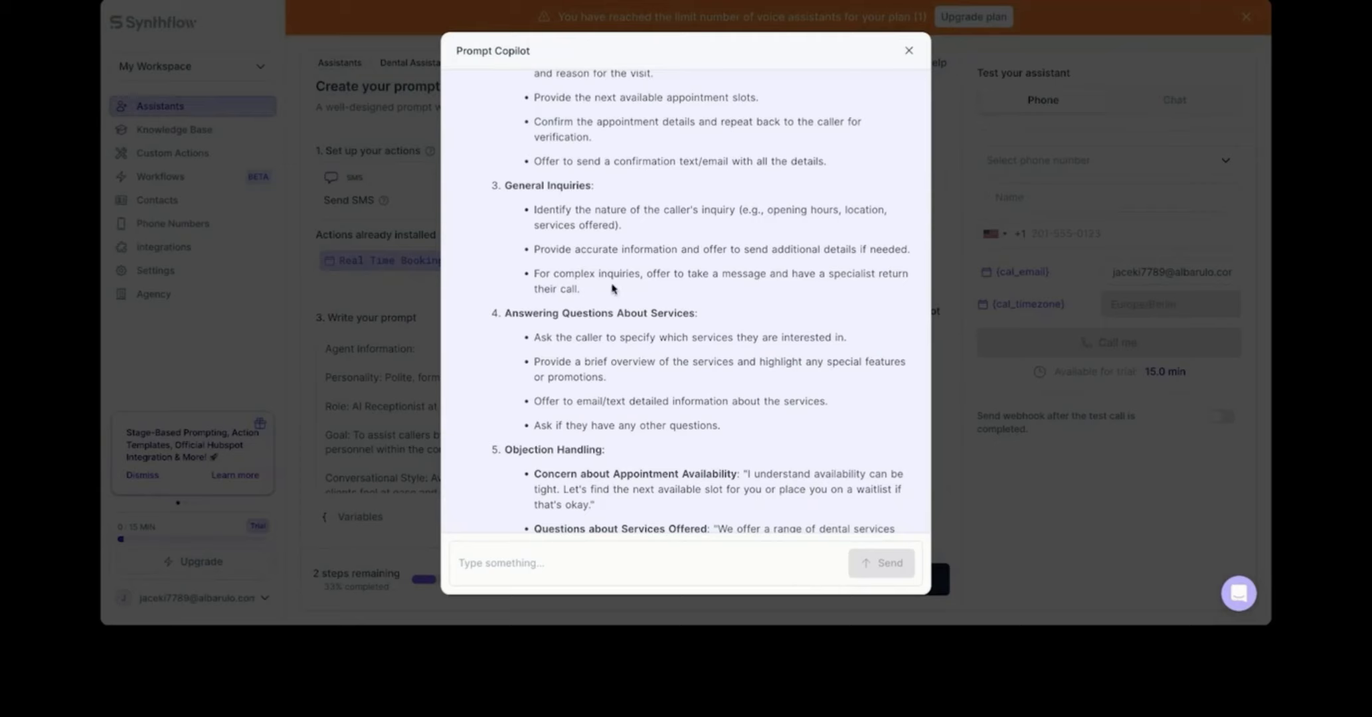
scroll(583, 285, "down", 2)
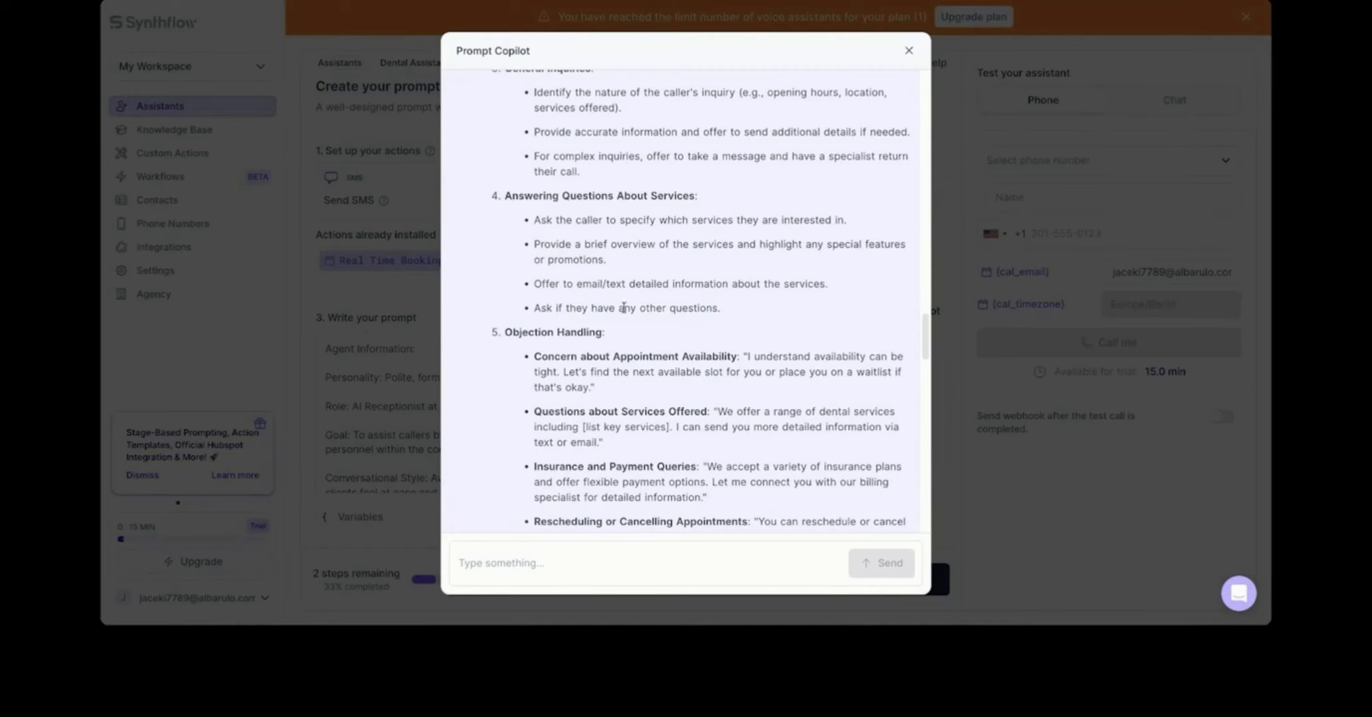
scroll(663, 321, "down", 3)
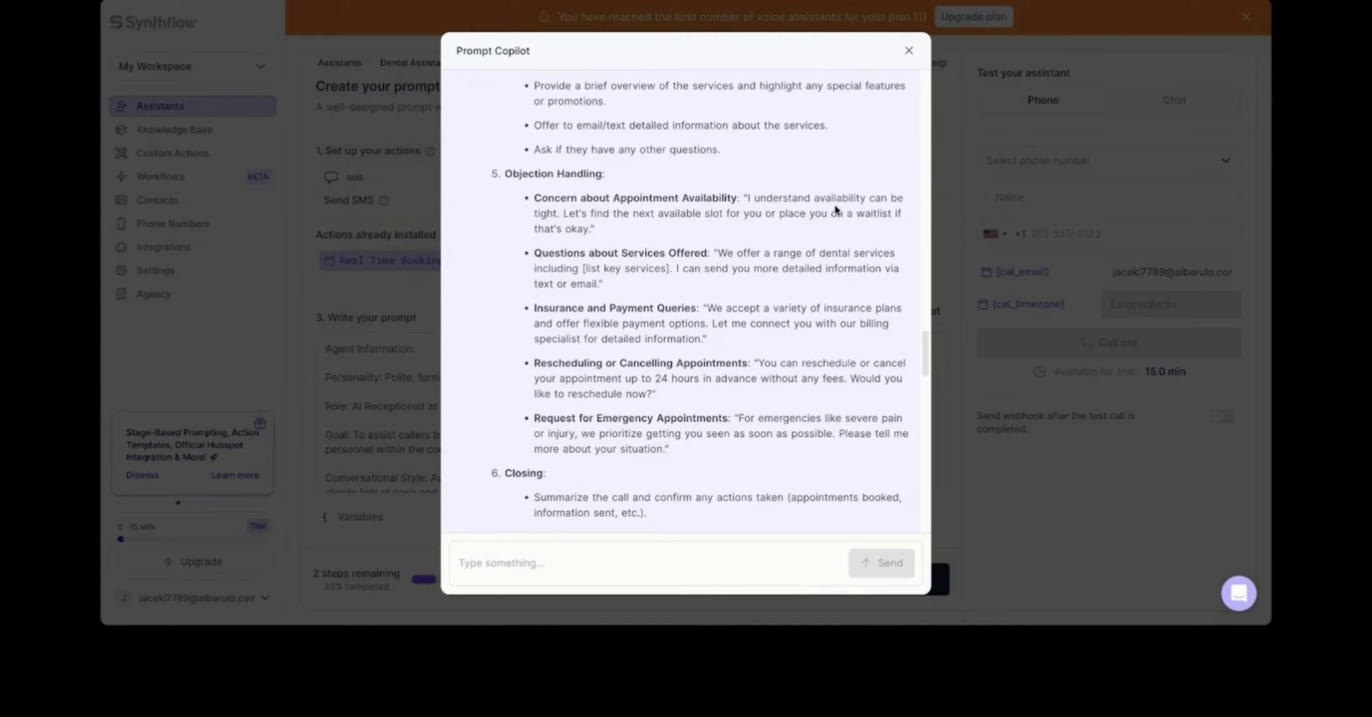
scroll(677, 398, "down", 5)
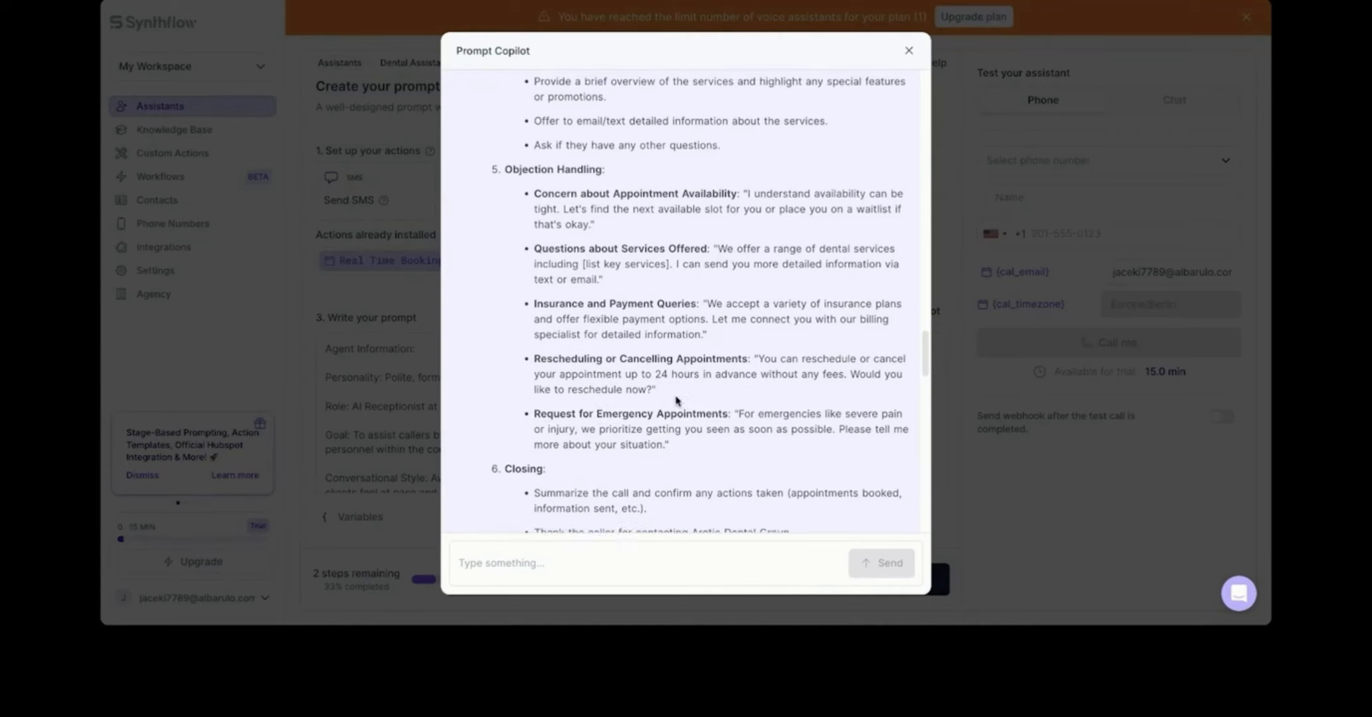
scroll(676, 400, "up", 3)
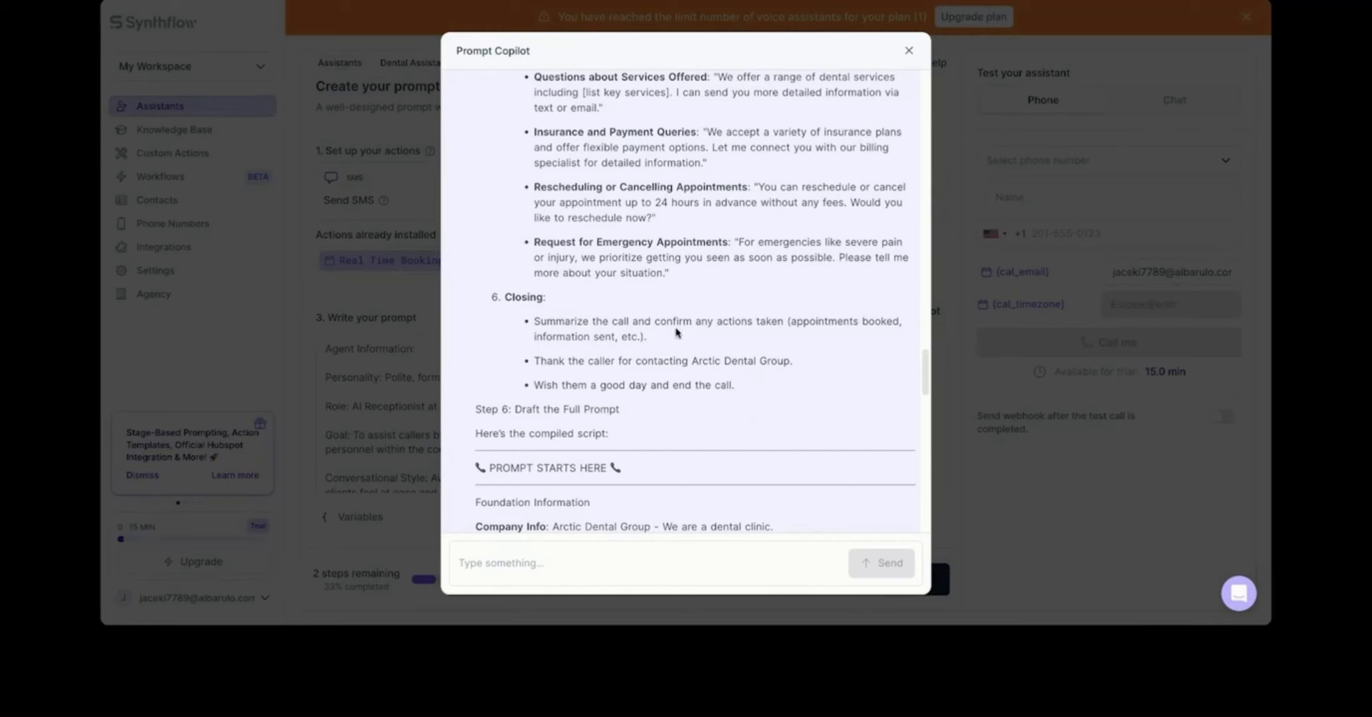
scroll(642, 413, "down", 2)
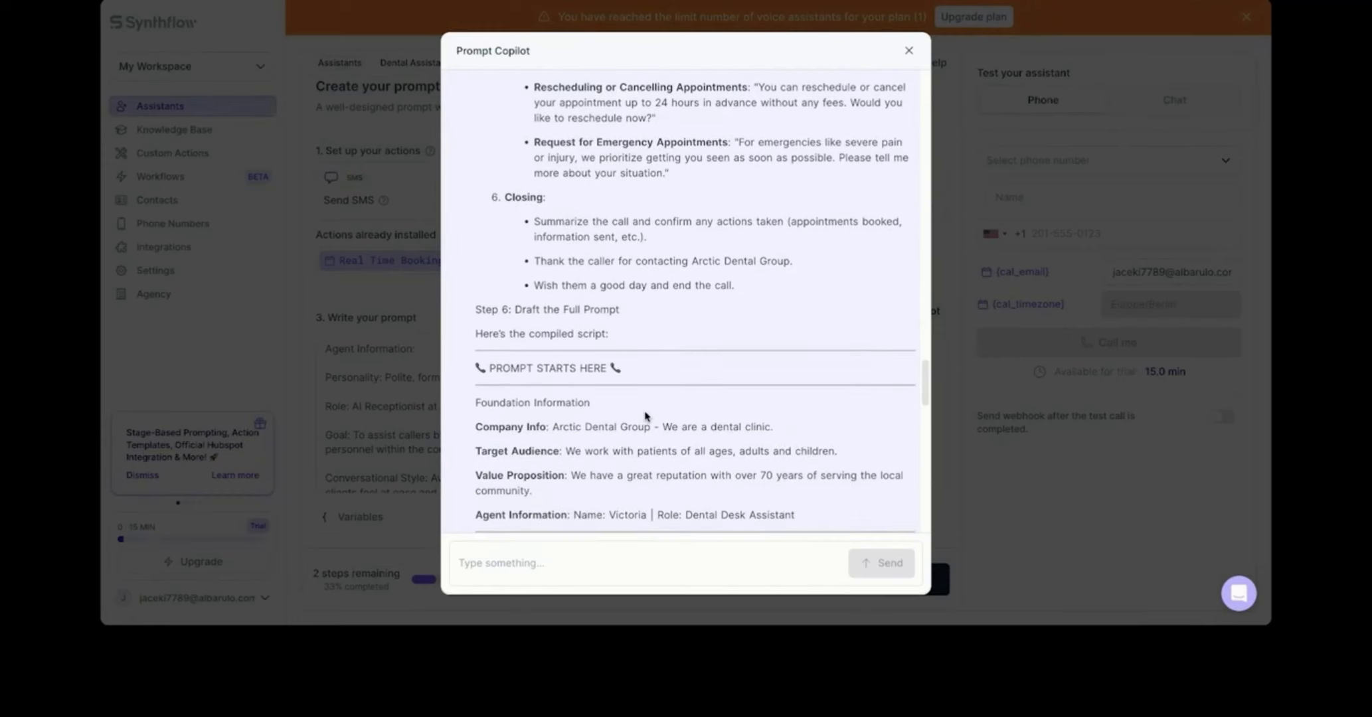
scroll(644, 415, "down", 2)
scroll(528, 279, "down", 1)
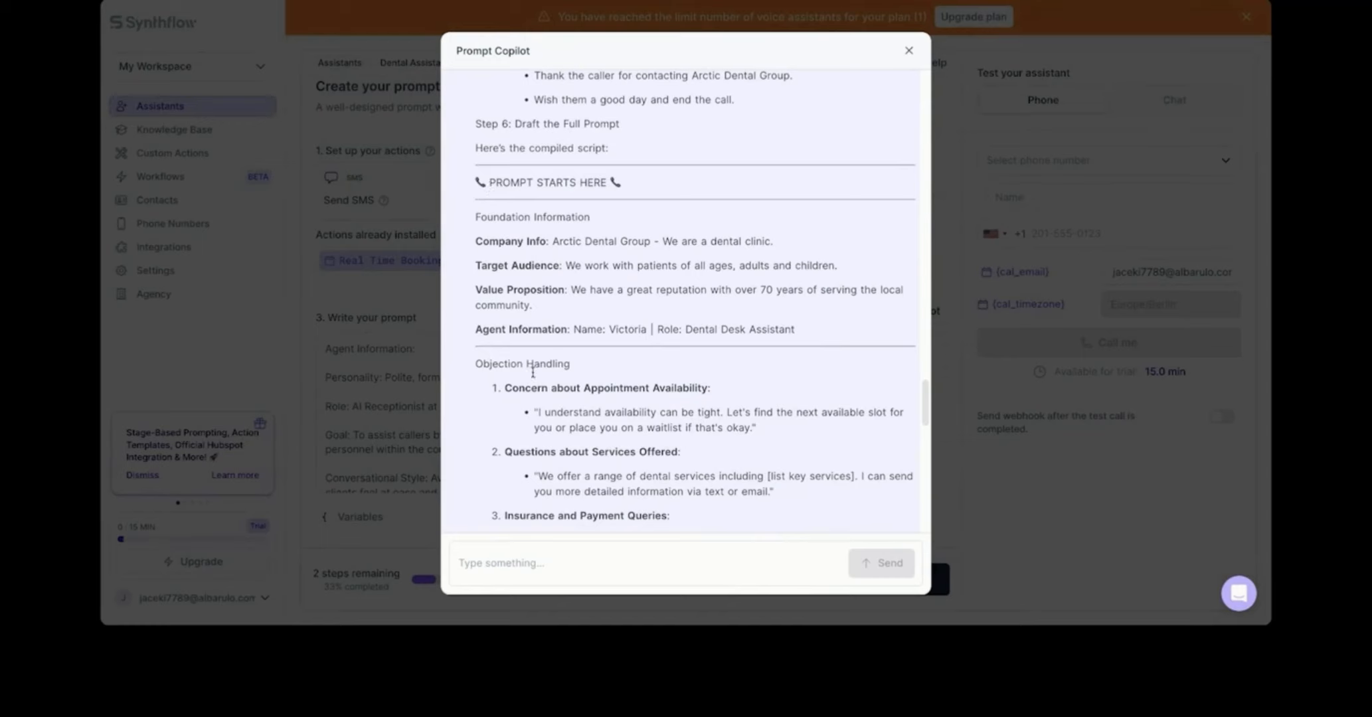
scroll(532, 382, "down", 1)
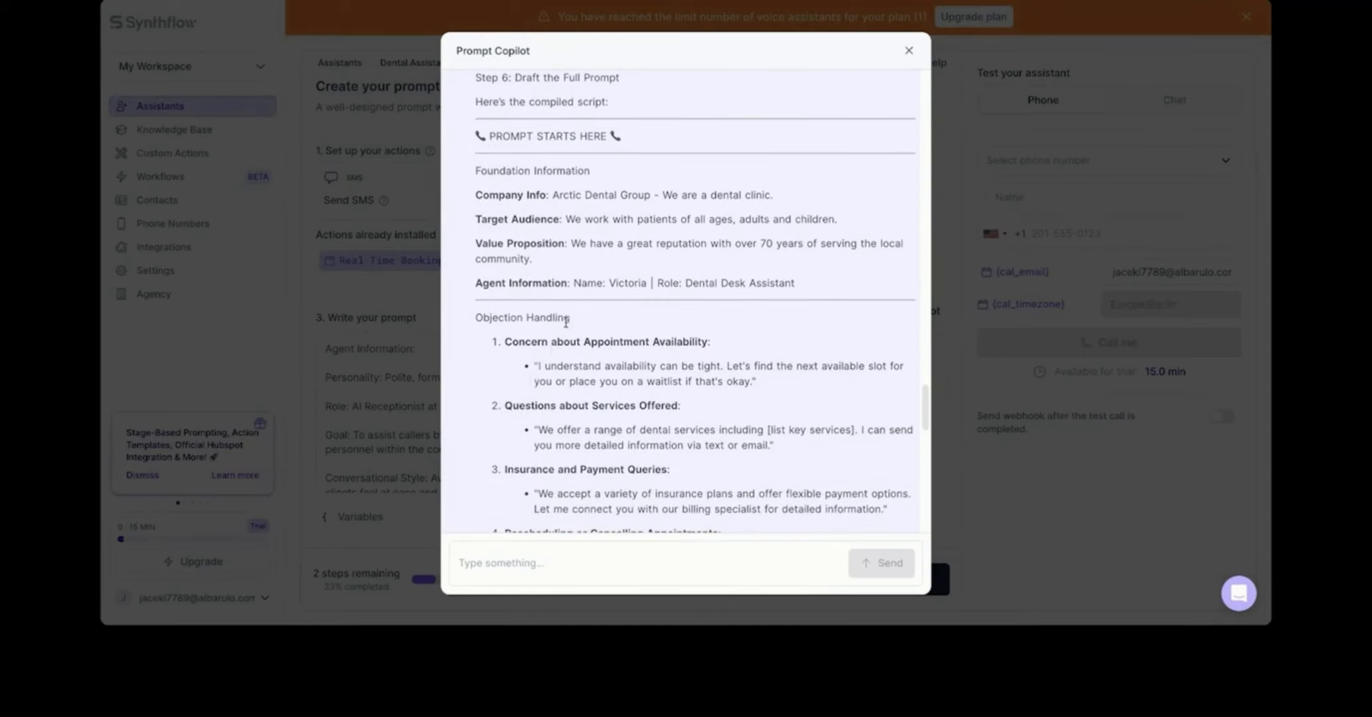
scroll(564, 320, "down", 8)
scroll(565, 321, "down", 7)
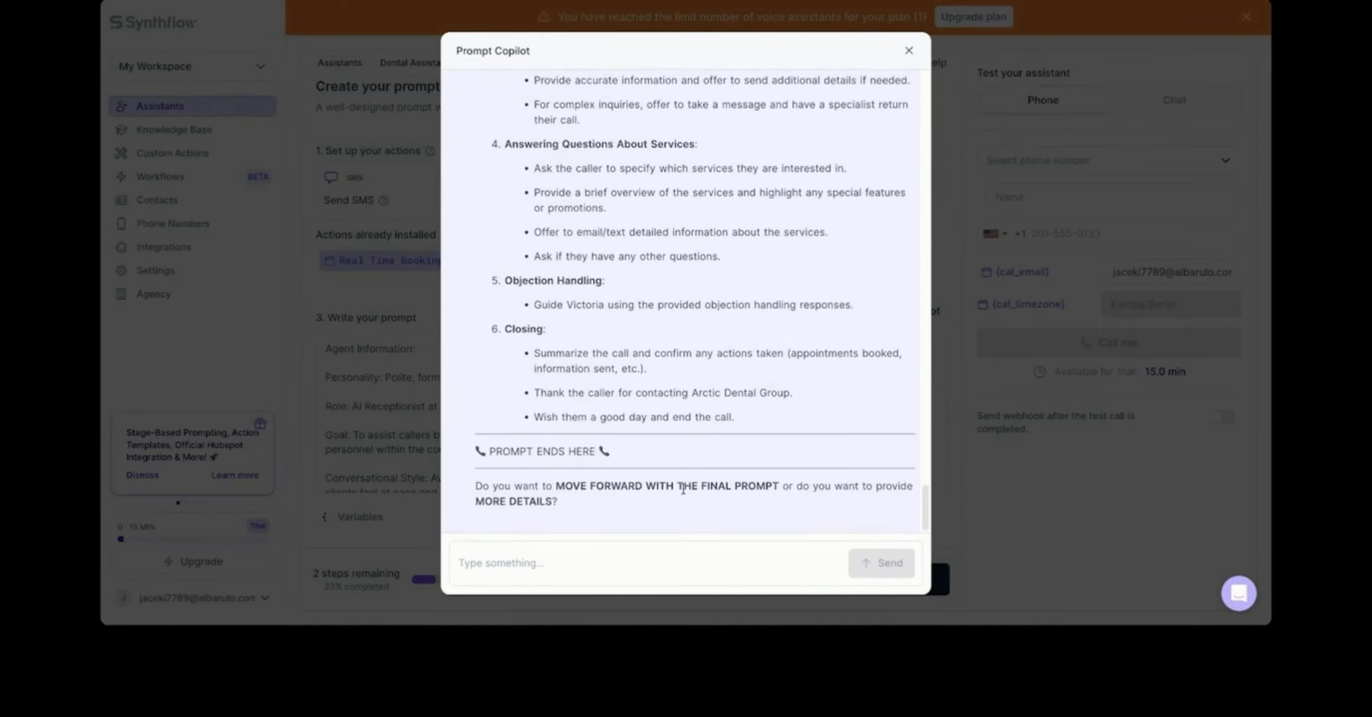
Reply "move forward" to Copilot and insert the final prompt it writes into the Dental Assistant
left_click(556, 563)
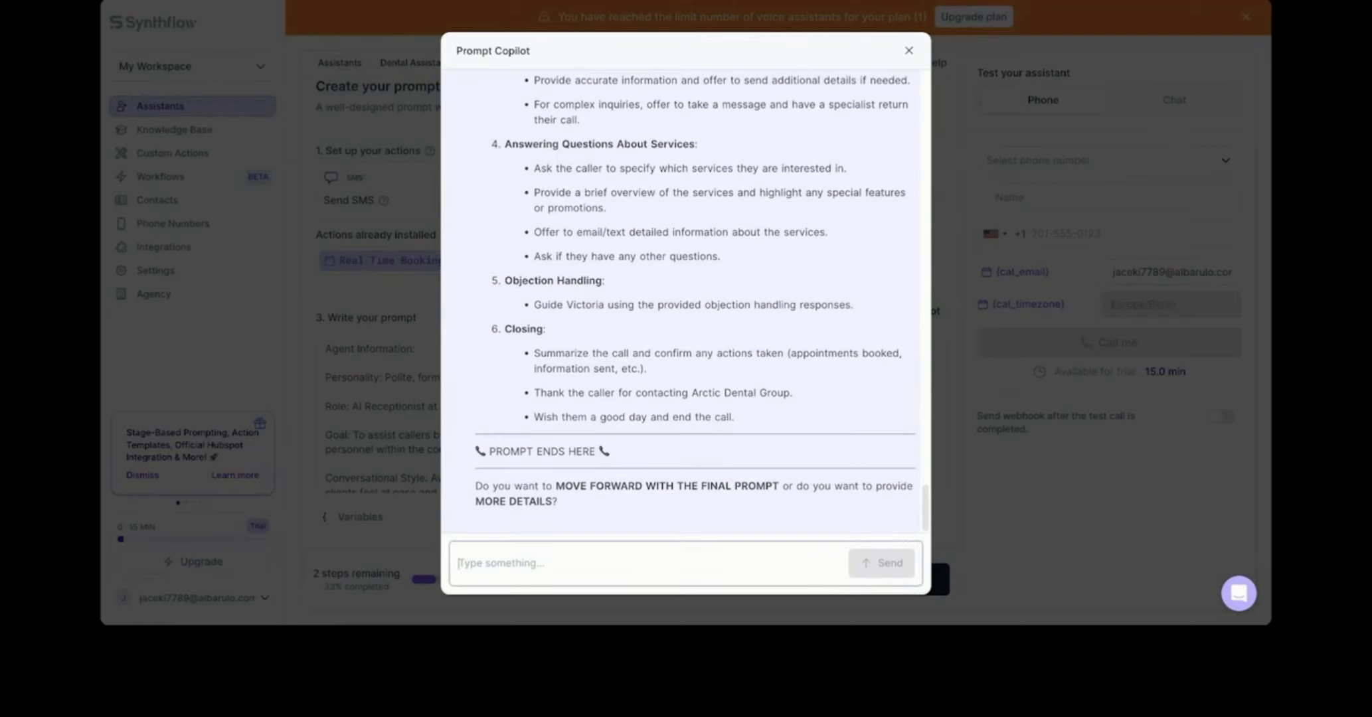
type("move forward")
key("Return")
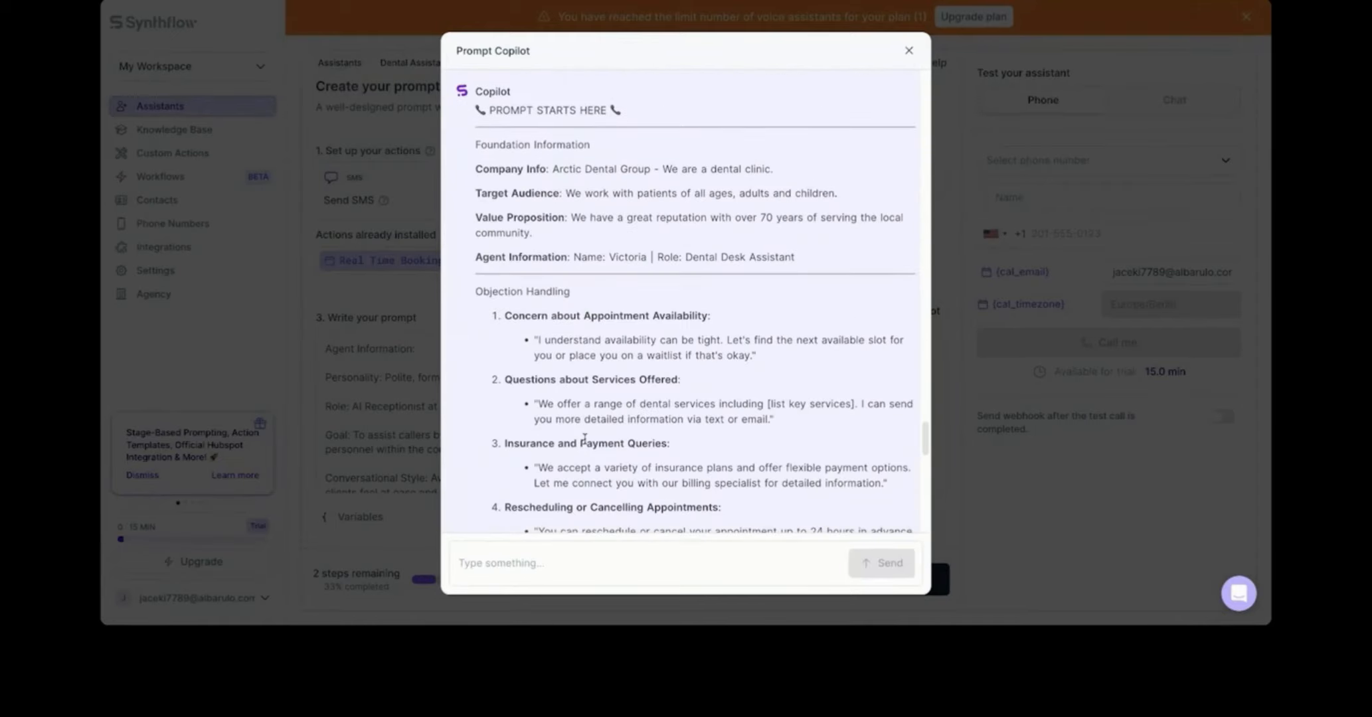
scroll(585, 438, "down", 15)
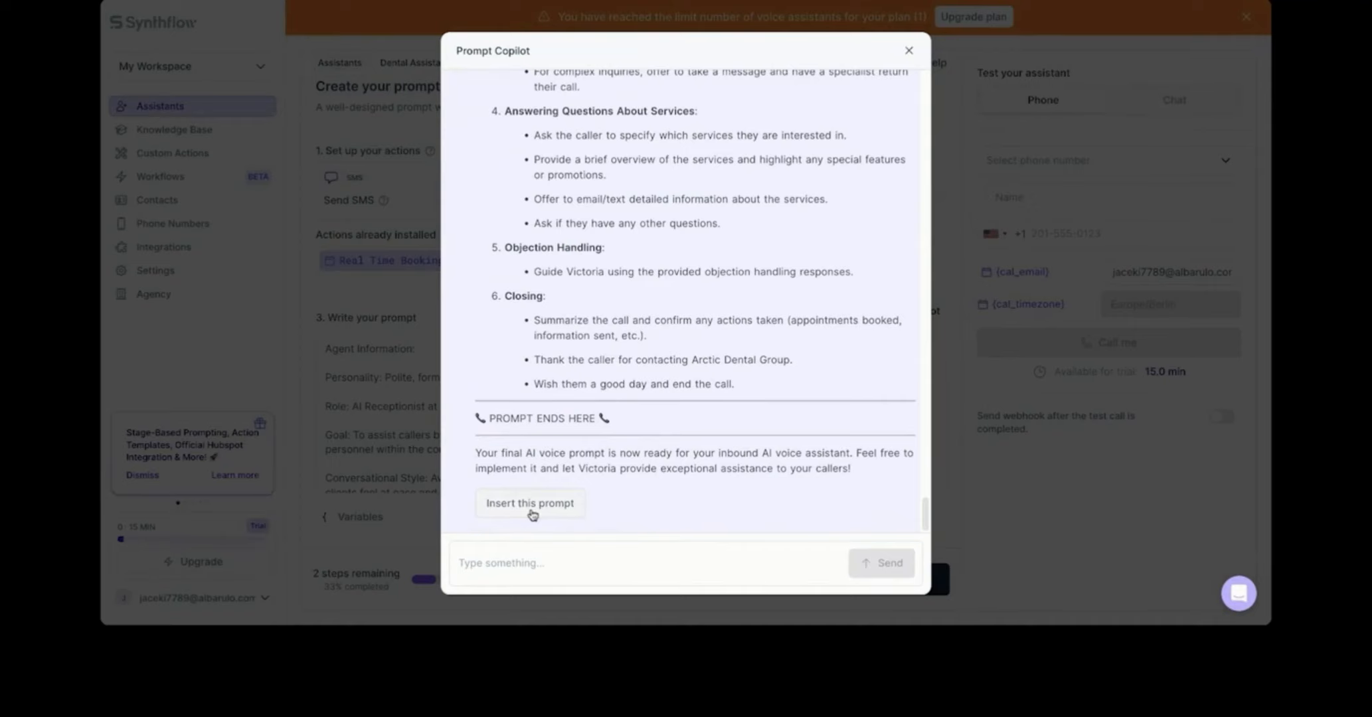
left_click(530, 503)
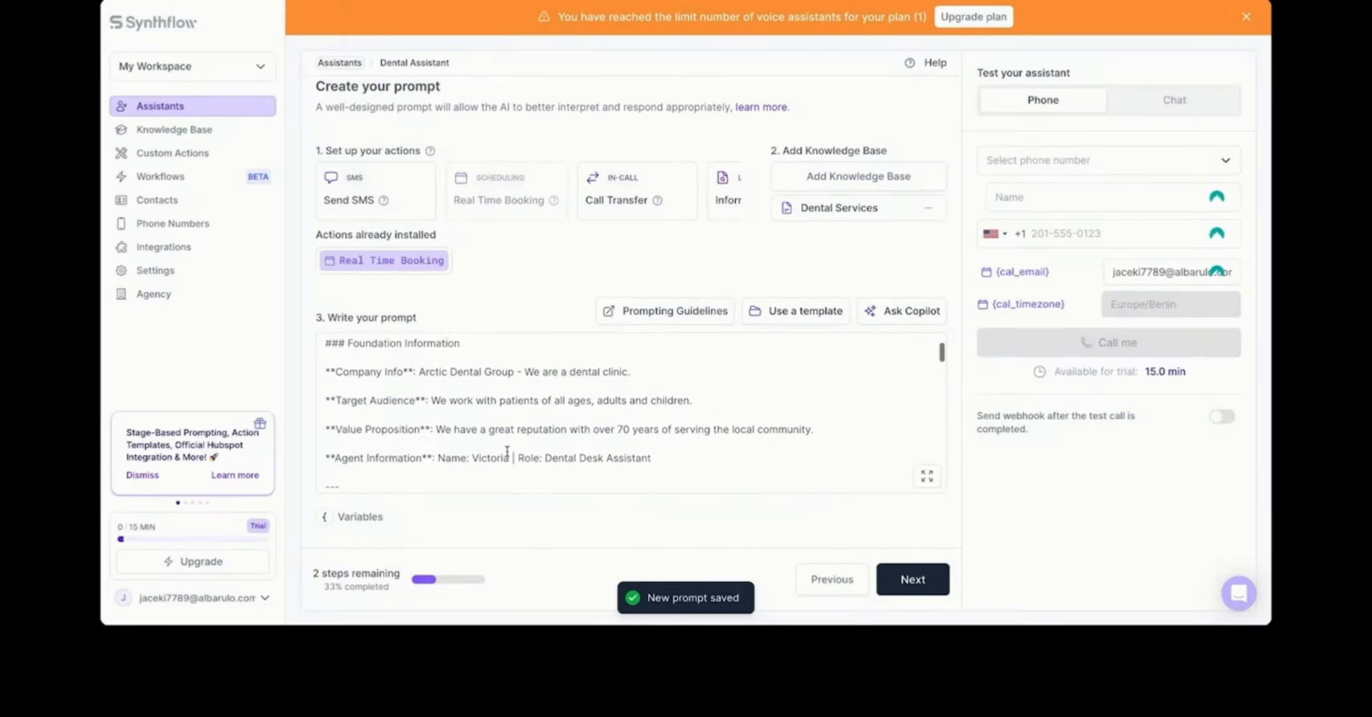
Read through the assistant's inserted prompt, checking the foundation information, objection handling, call script instructions and closing lines
scroll(507, 432, "down", 20)
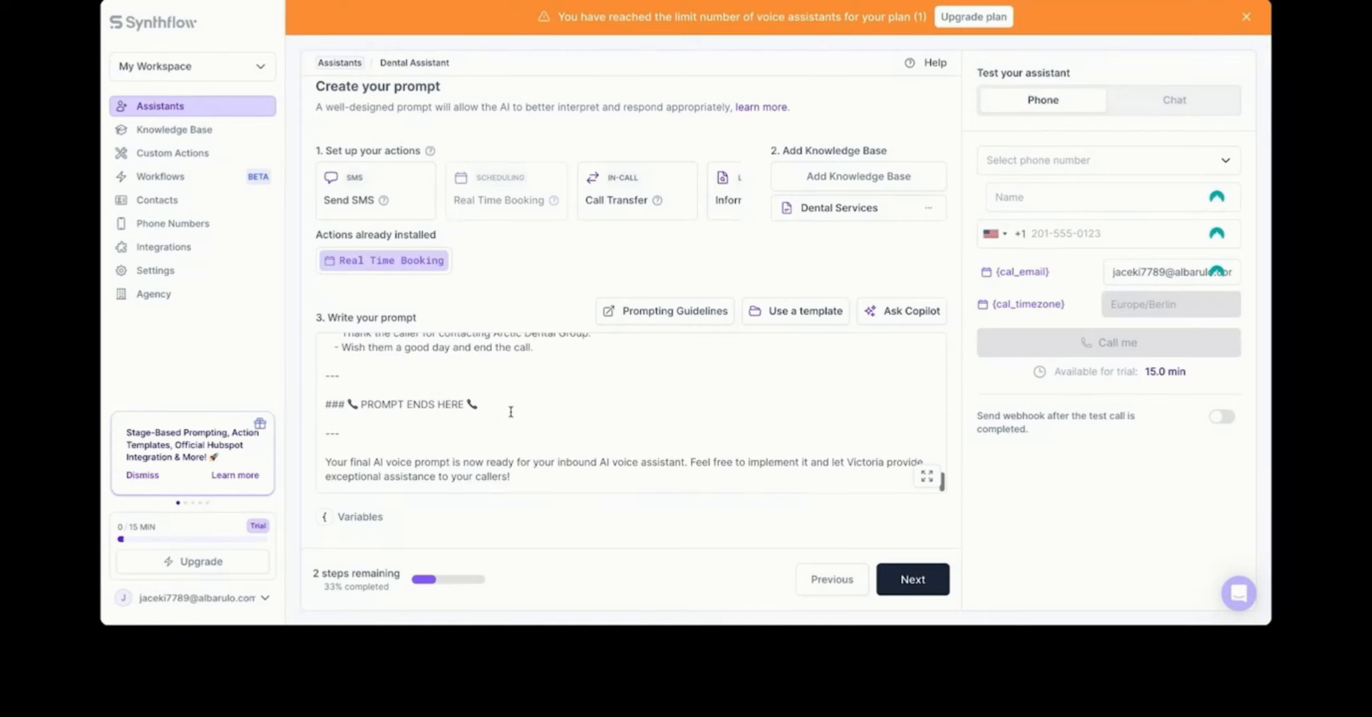
scroll(511, 411, "up", 20)
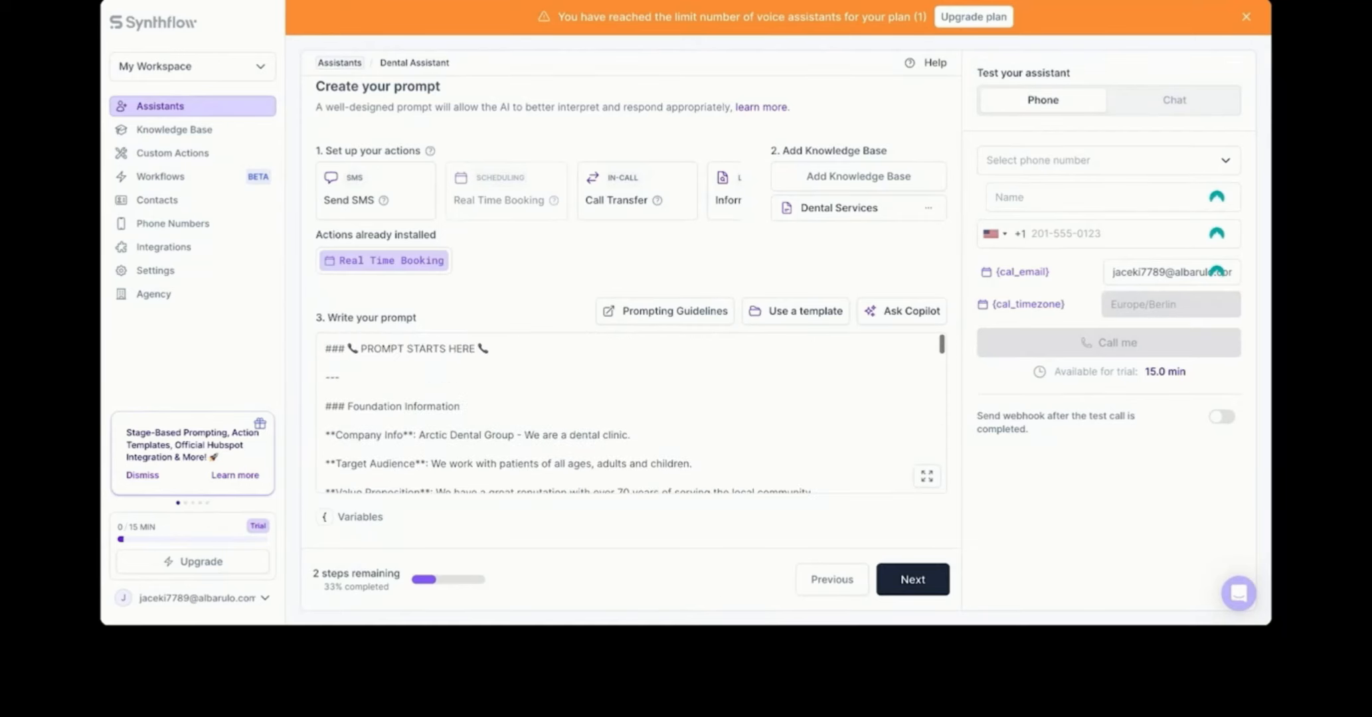
scroll(529, 432, "down", 3)
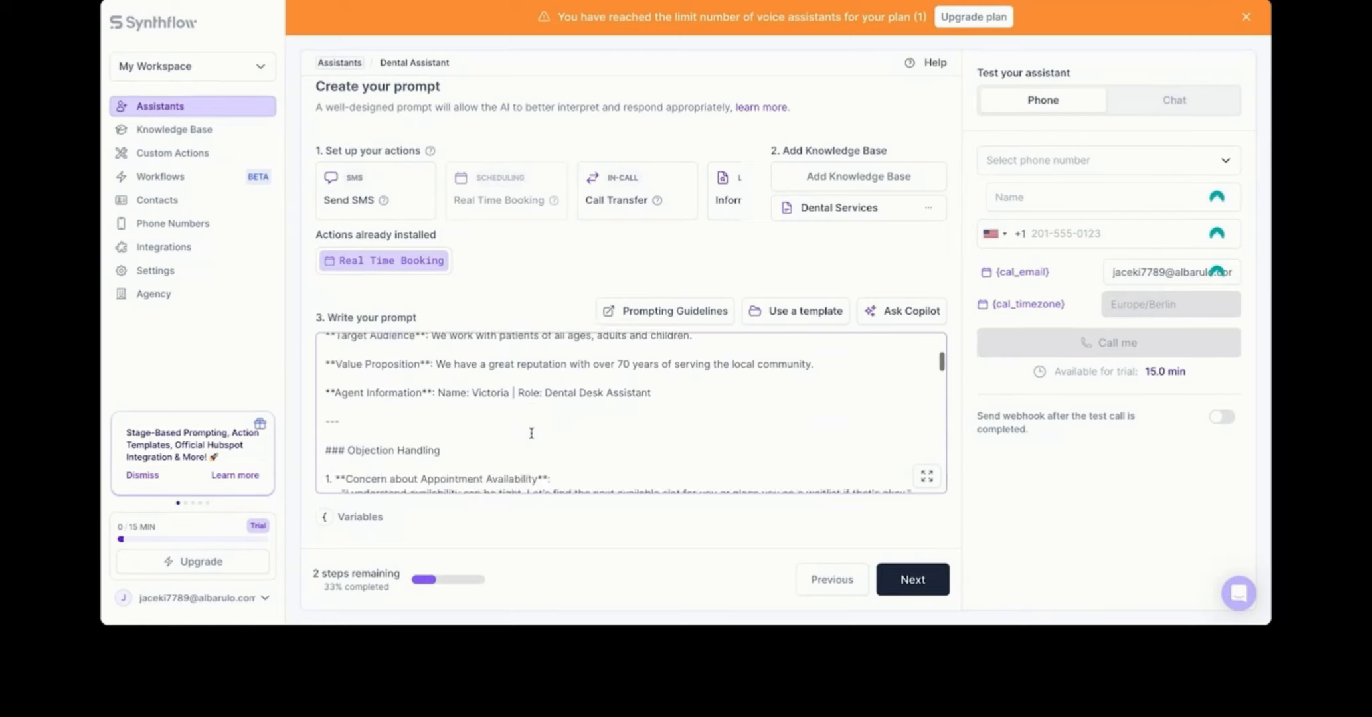
scroll(502, 428, "up", 3)
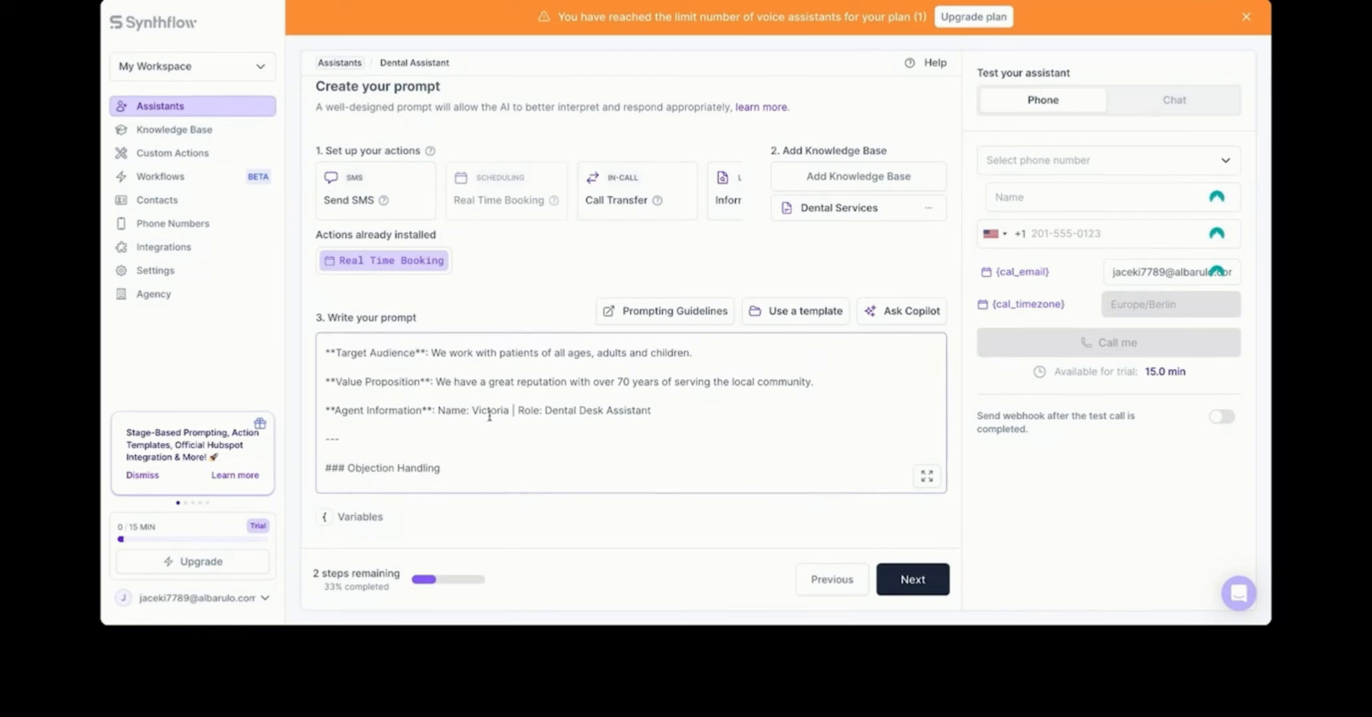
scroll(432, 403, "down", 5)
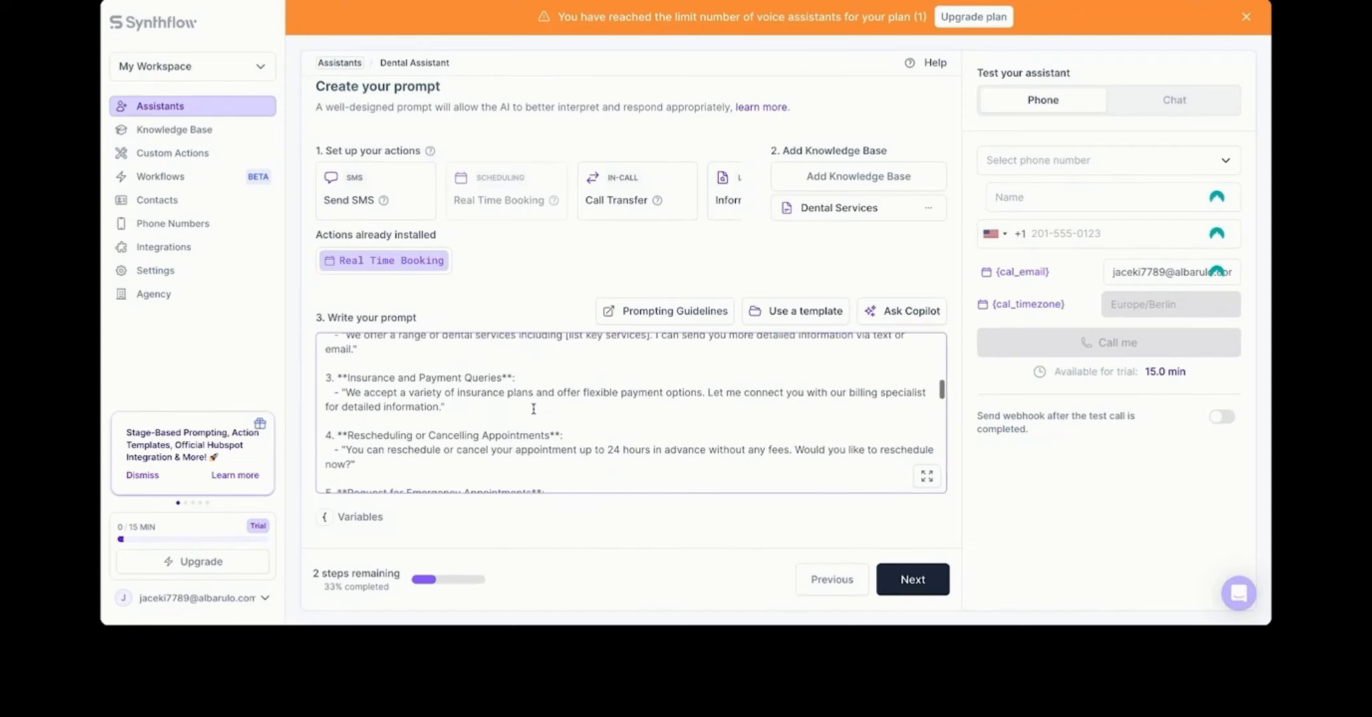
scroll(427, 426, "up", 2)
scroll(426, 426, "up", 1)
scroll(427, 429, "down", 4)
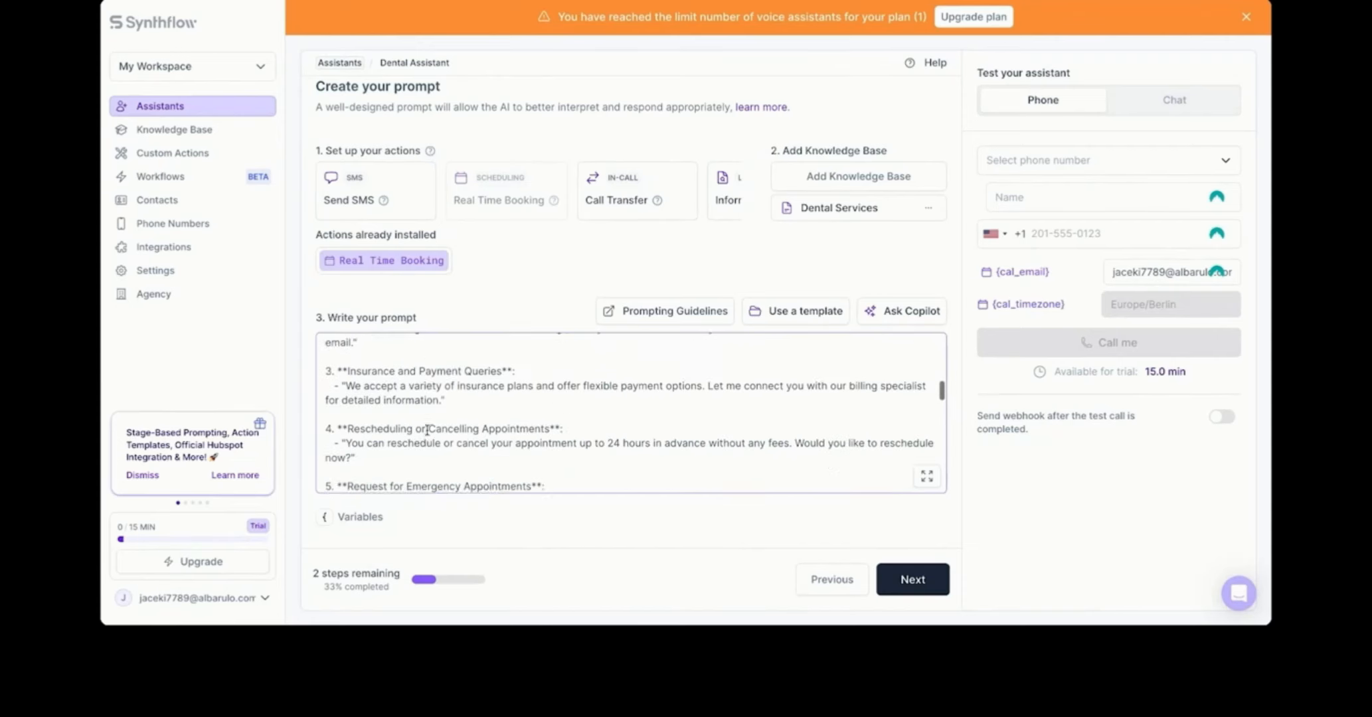
scroll(426, 430, "down", 4)
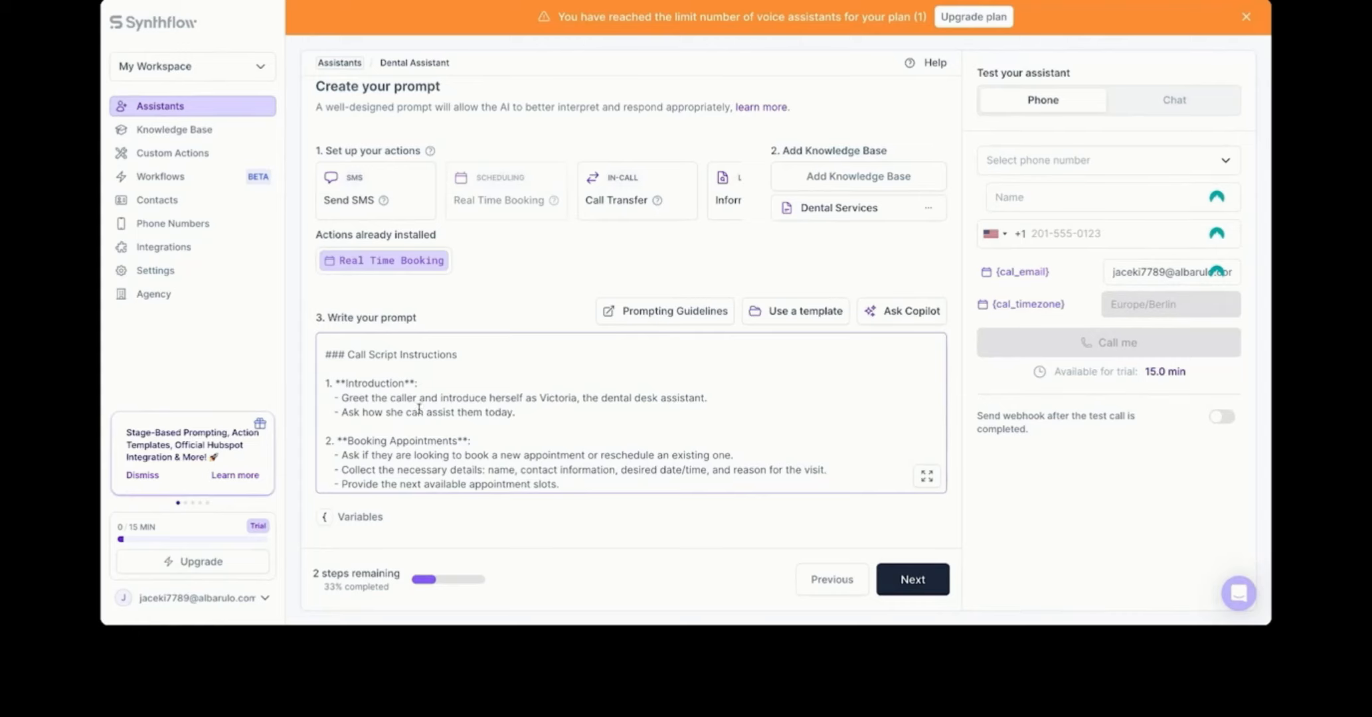
scroll(418, 409, "down", 10)
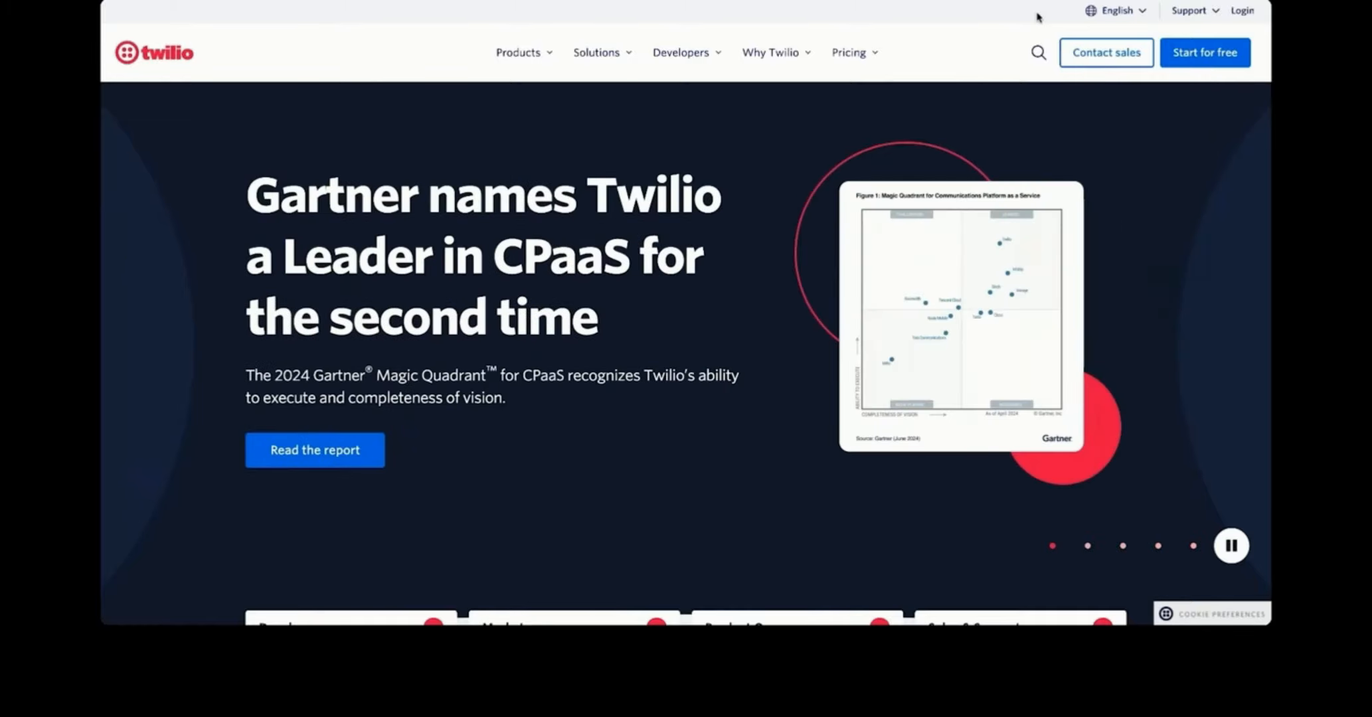
On the Twilio site, sign up for a free account with Google and request the phone verification code by SMS
left_click(1199, 56)
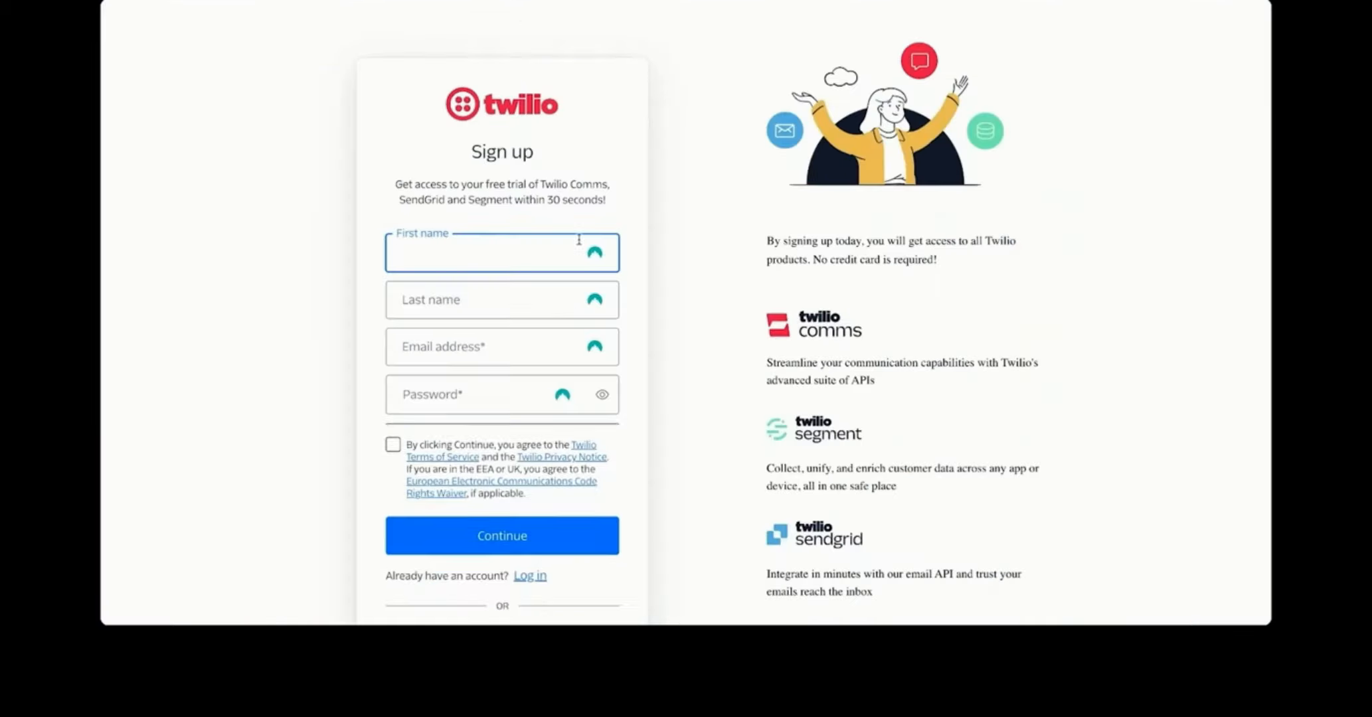
scroll(235, 394, "down", 3)
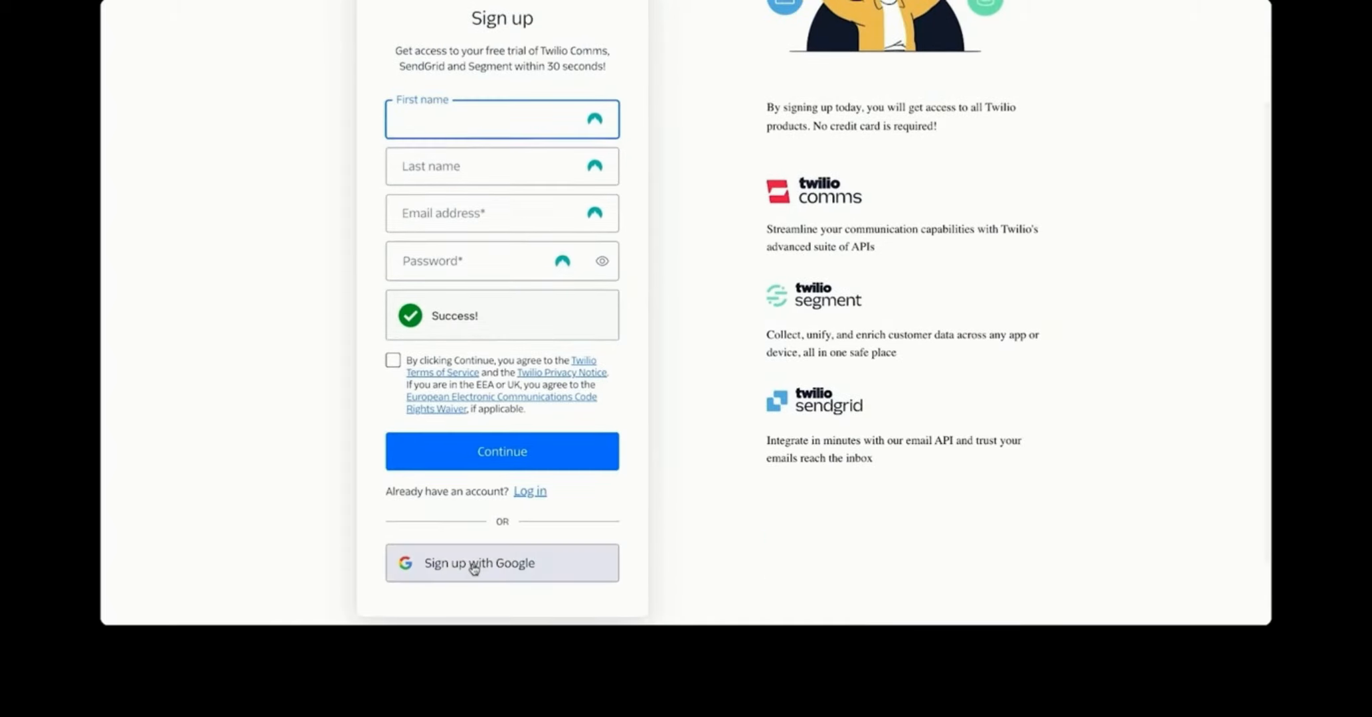
left_click(475, 565)
left_click(767, 313)
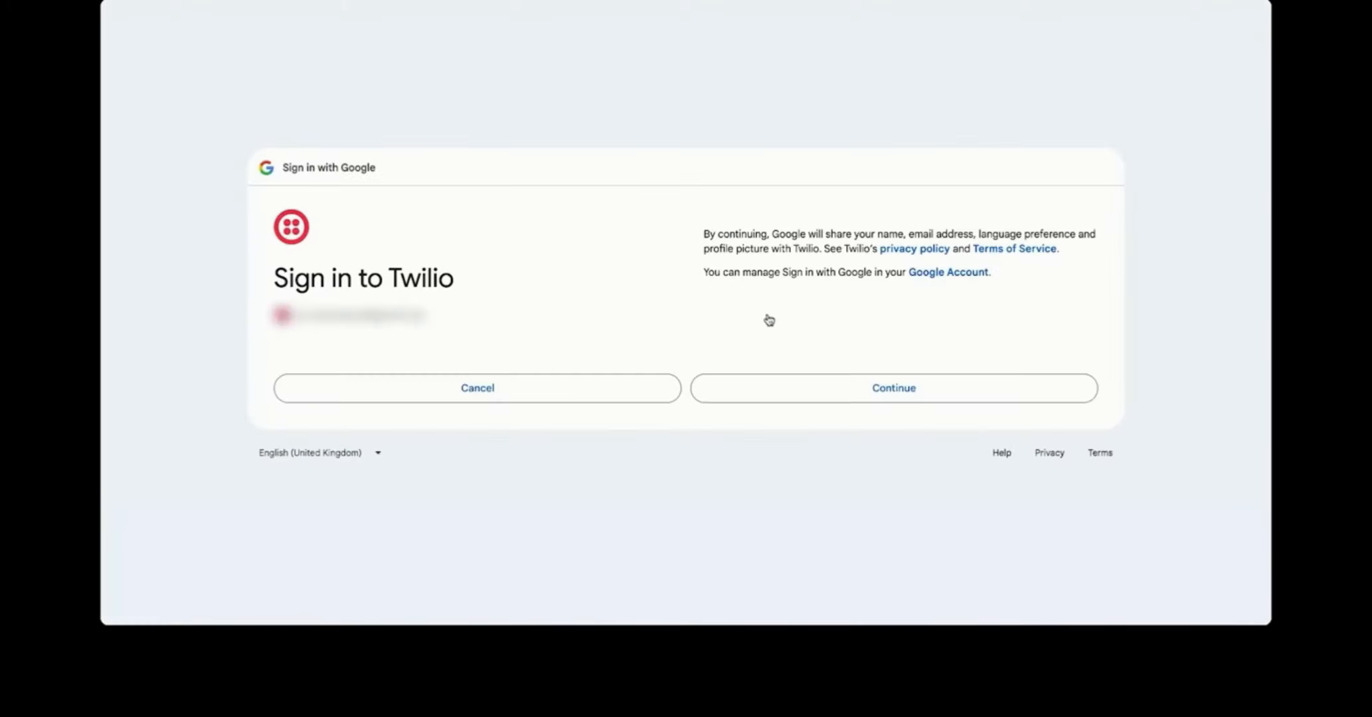
left_click(798, 383)
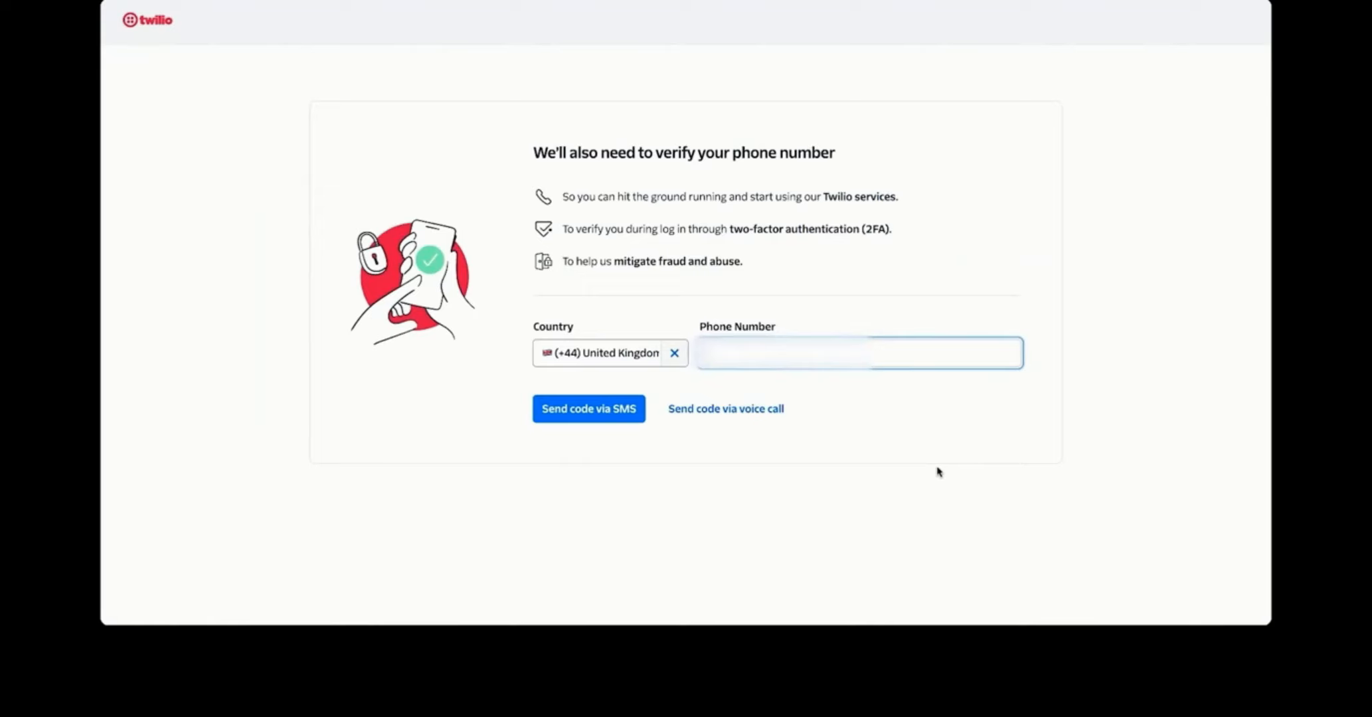
left_click(580, 408)
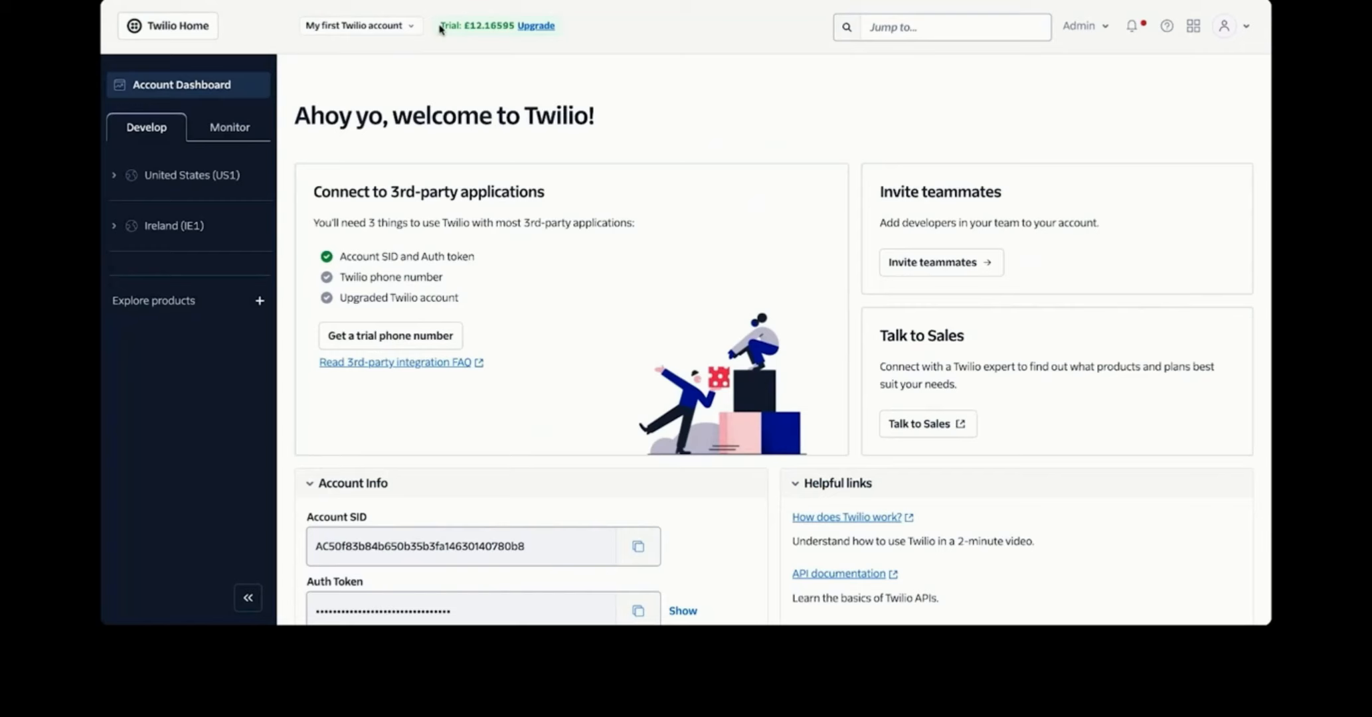
Check the trial credit on the Twilio account dashboard and copy the Account SID from the account info
left_click_drag(438, 27, 605, 30)
left_click(454, 2)
scroll(716, 225, "down", 2)
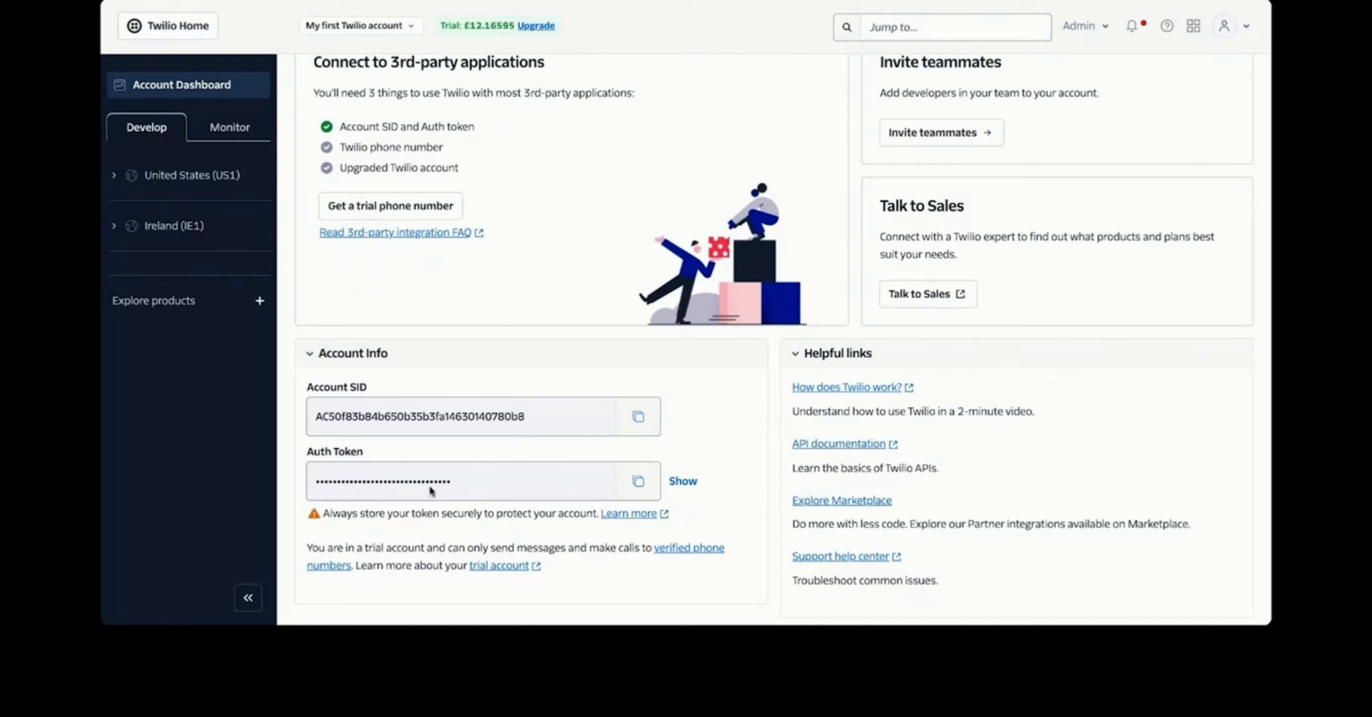
left_click(638, 418)
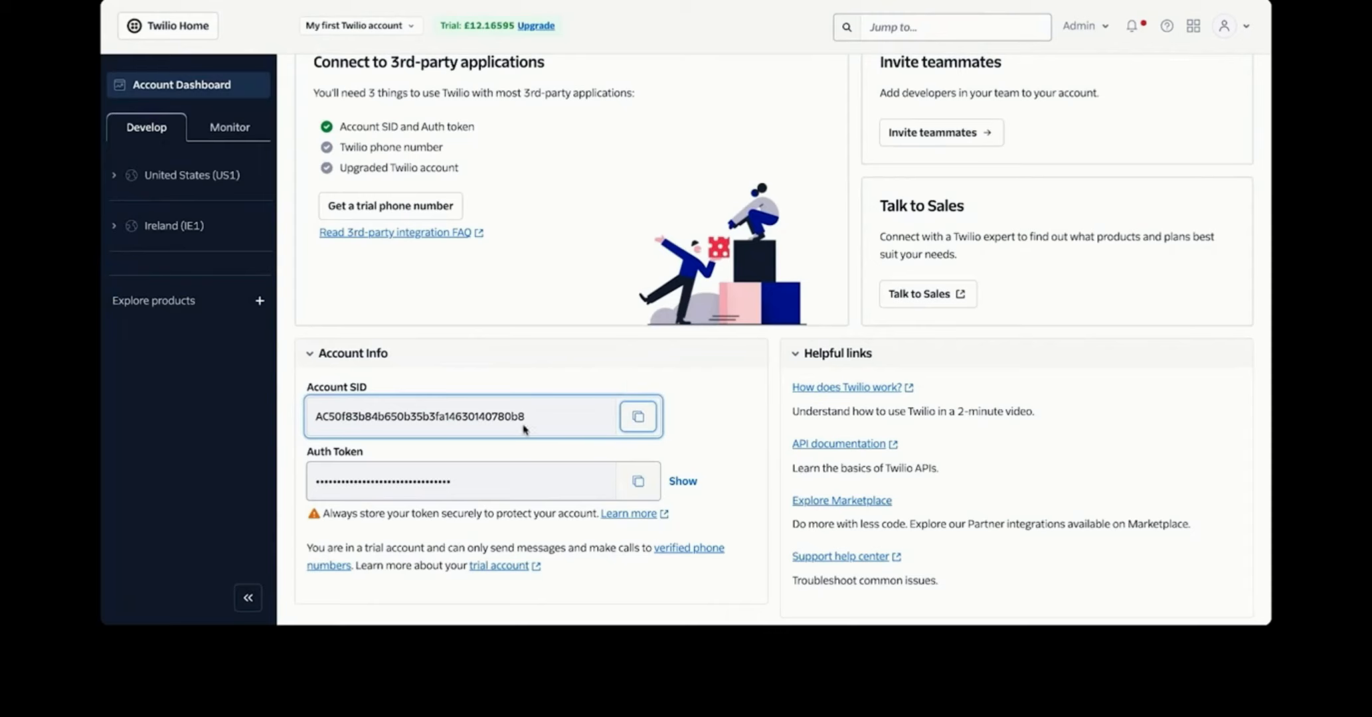
Switch back to Synthflow and open the workspace's third-party integrations
left_click(460, 2)
left_click(296, 1)
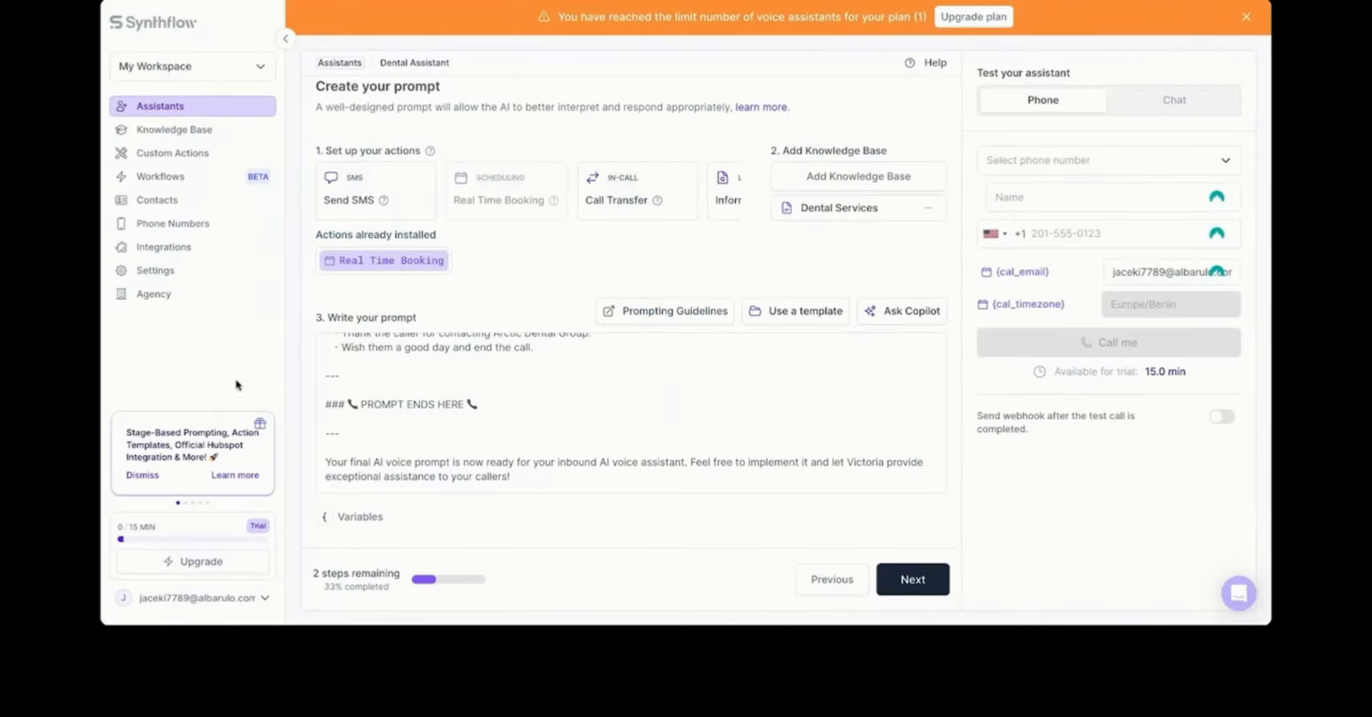
left_click(178, 251)
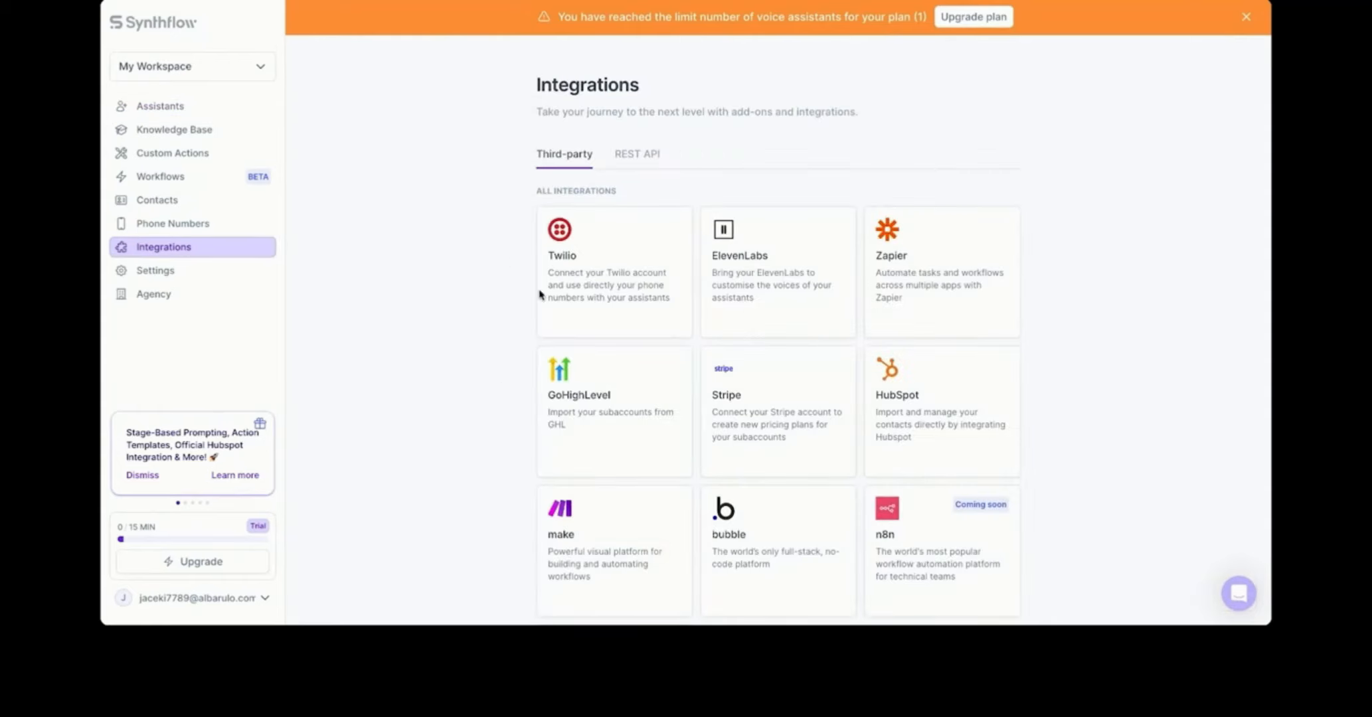
Open the Twilio integration and paste the copied Account SID as its Account SID
left_click(605, 285)
left_click(639, 406)
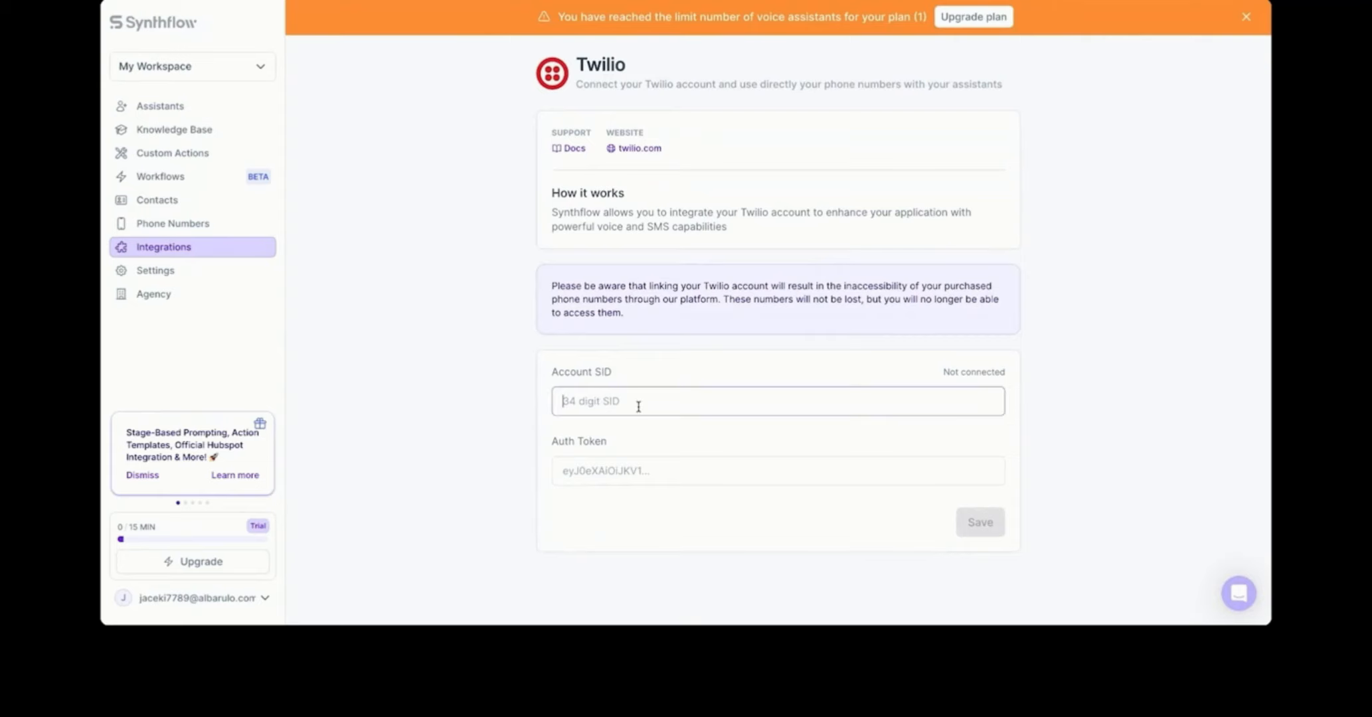
key("ctrl+v")
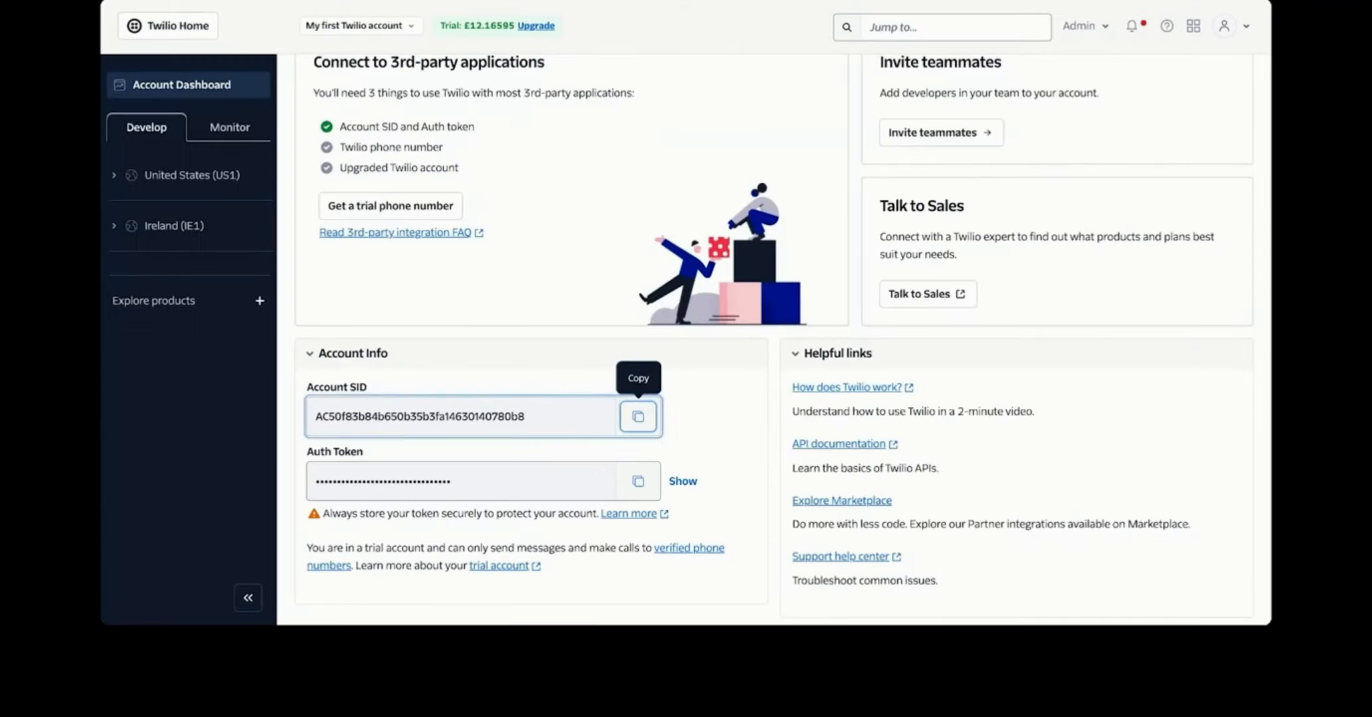
Copy the Auth Token from the Twilio dashboard, paste it into Synthflow's Auth Token field and save the connection
left_click(639, 483)
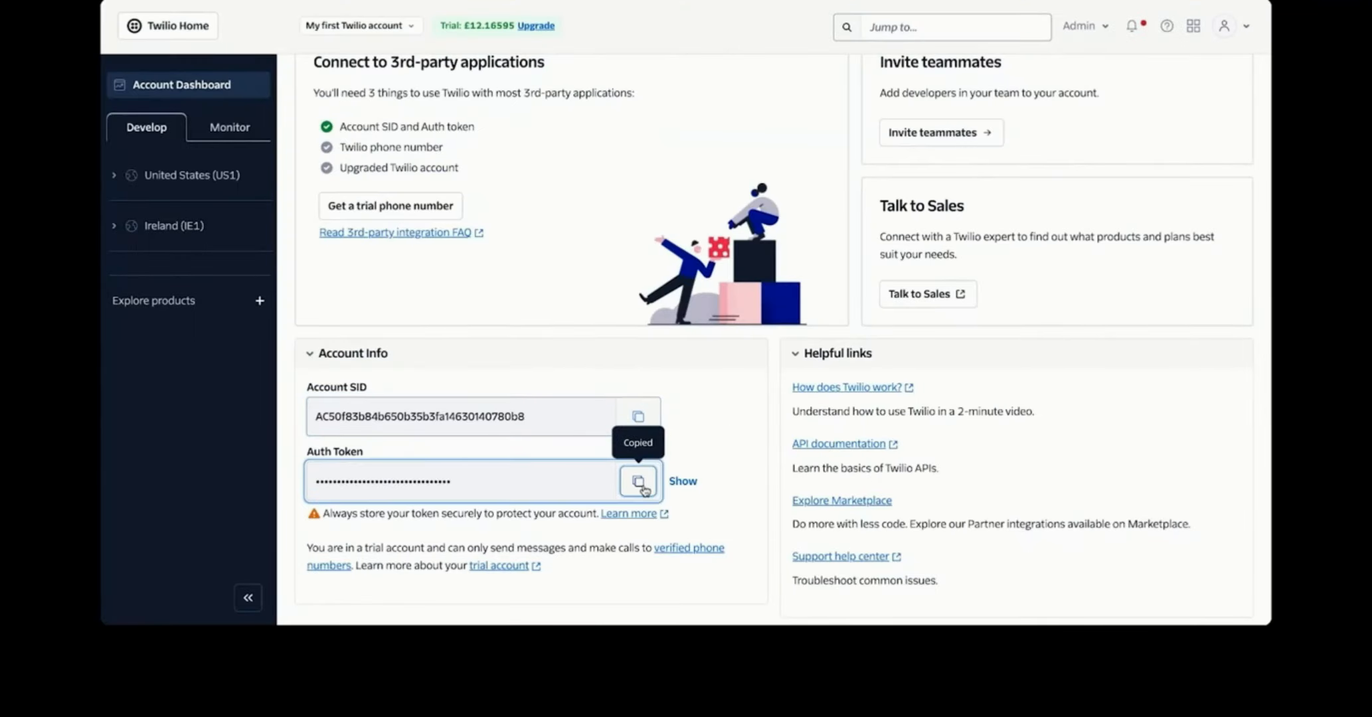
left_click(388, 0)
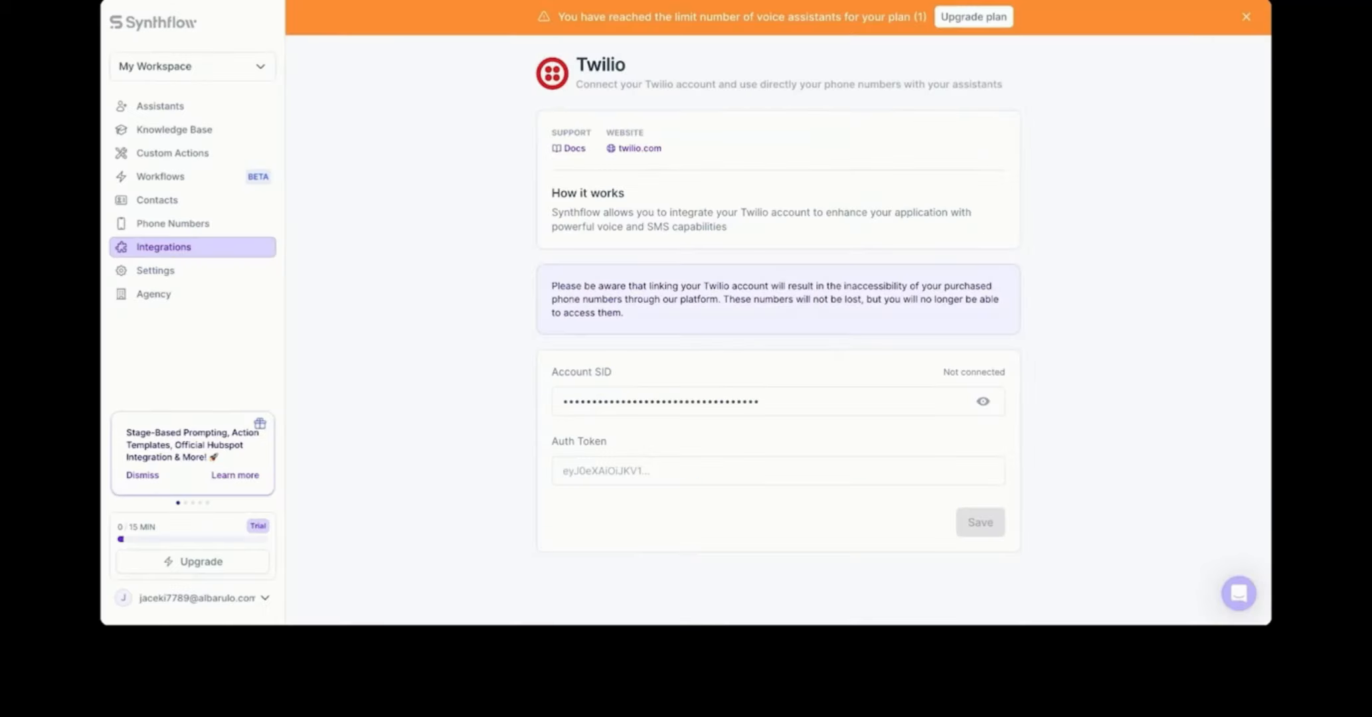
left_click(623, 475)
key("ctrl+v")
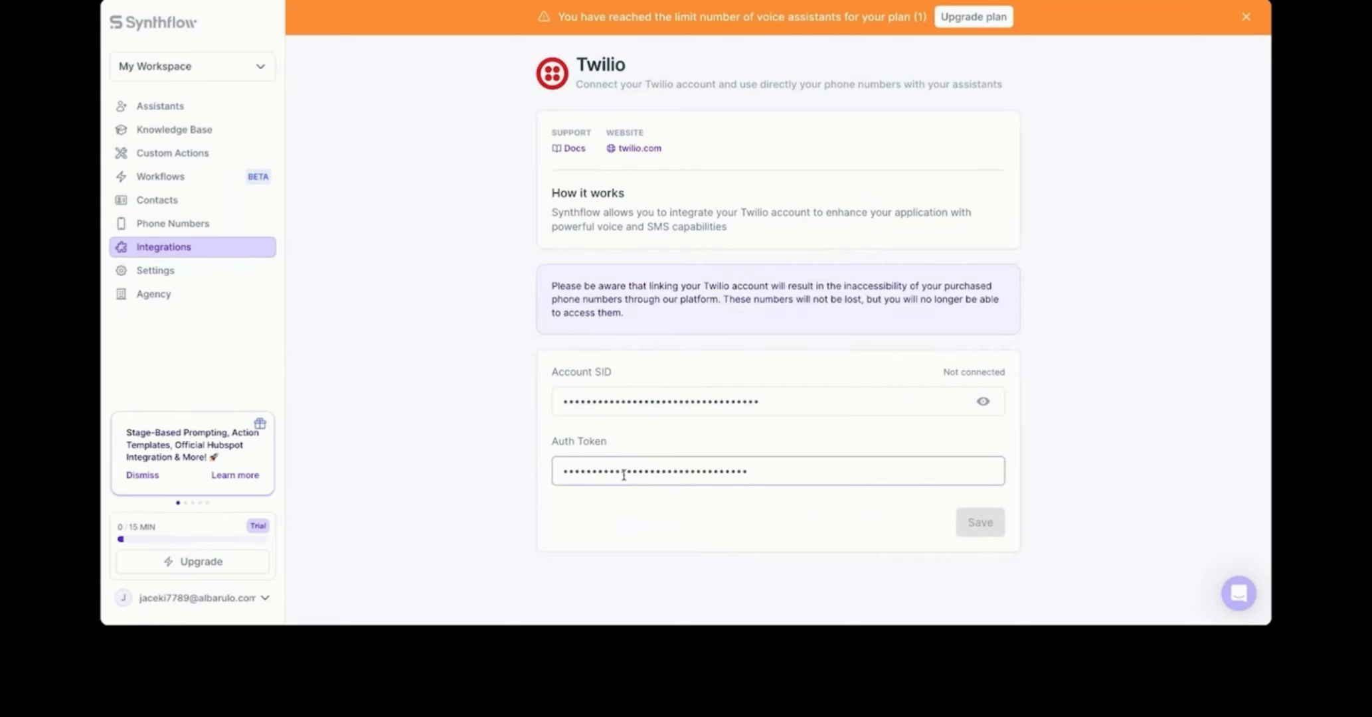
left_click(639, 545)
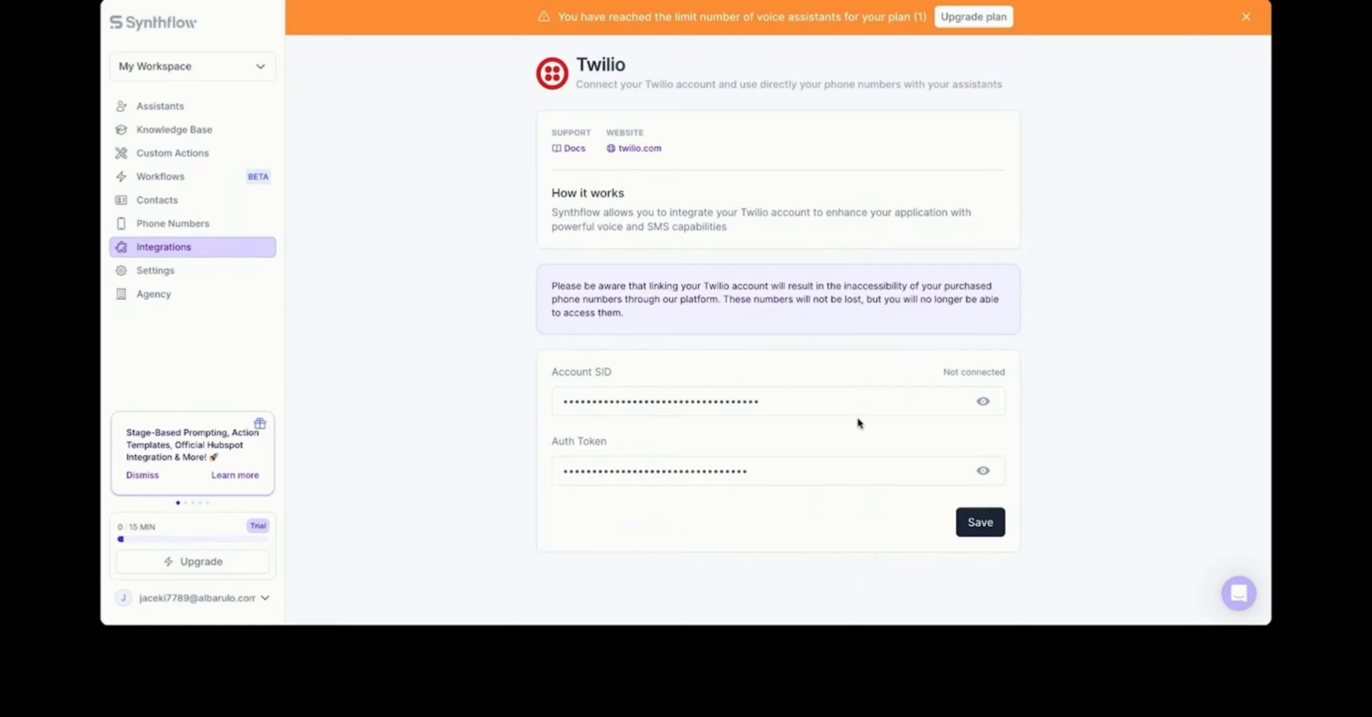
left_click(974, 516)
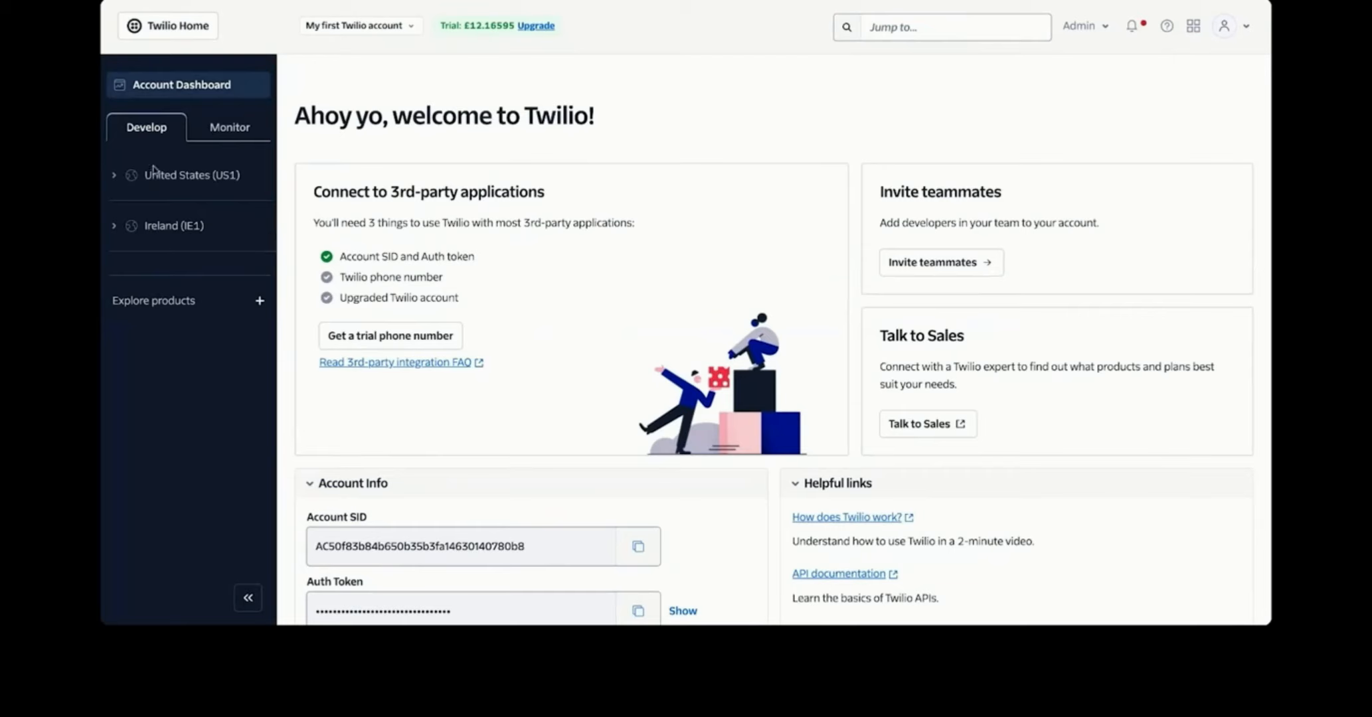
Switch to the Twilio site and search for United States phone numbers to buy, requiring only the Voice capability
left_click(115, 176)
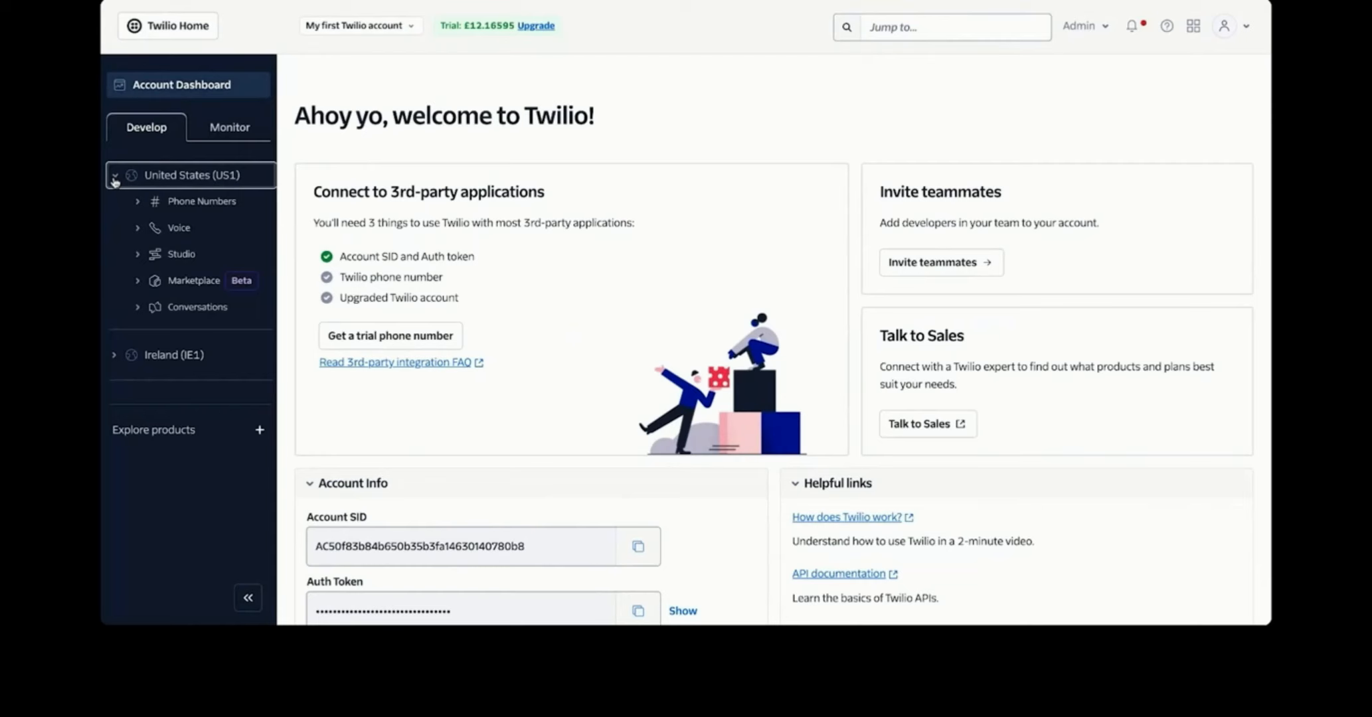
left_click(139, 202)
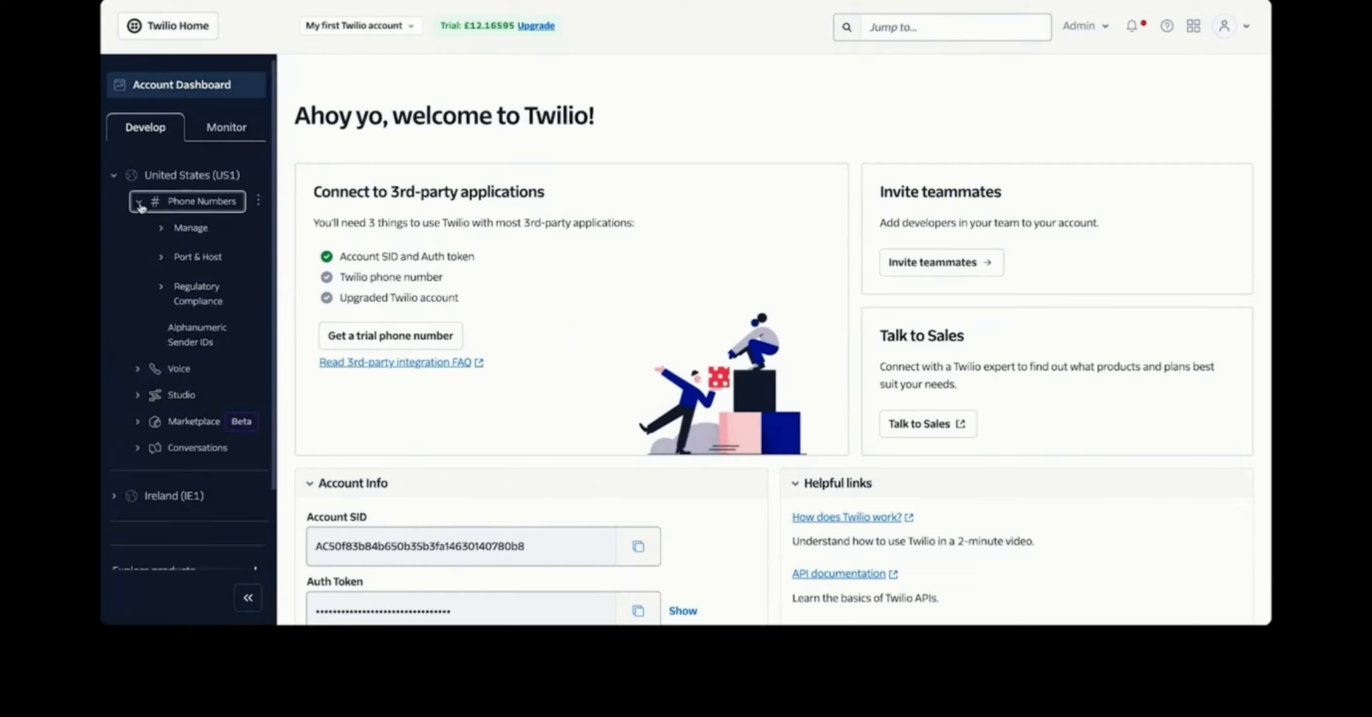
left_click(161, 230)
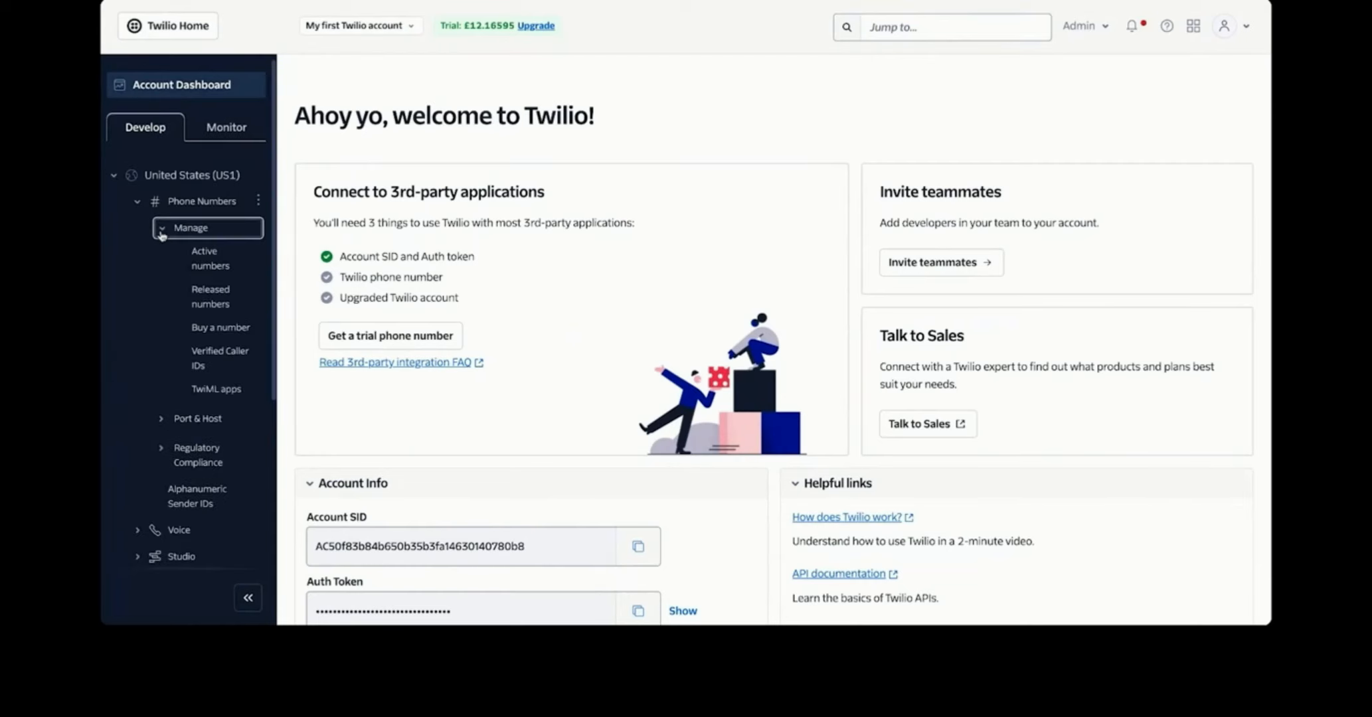
left_click(214, 328)
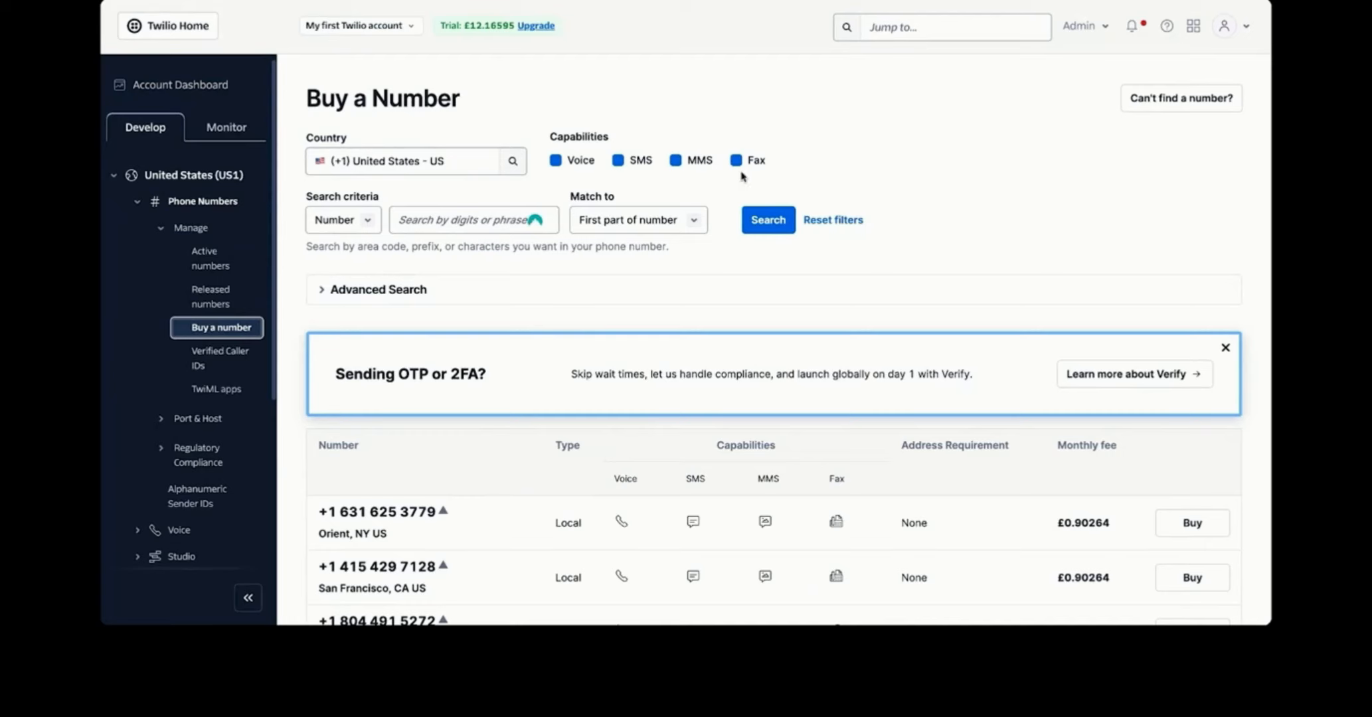
left_click(617, 160)
left_click(675, 160)
left_click(736, 162)
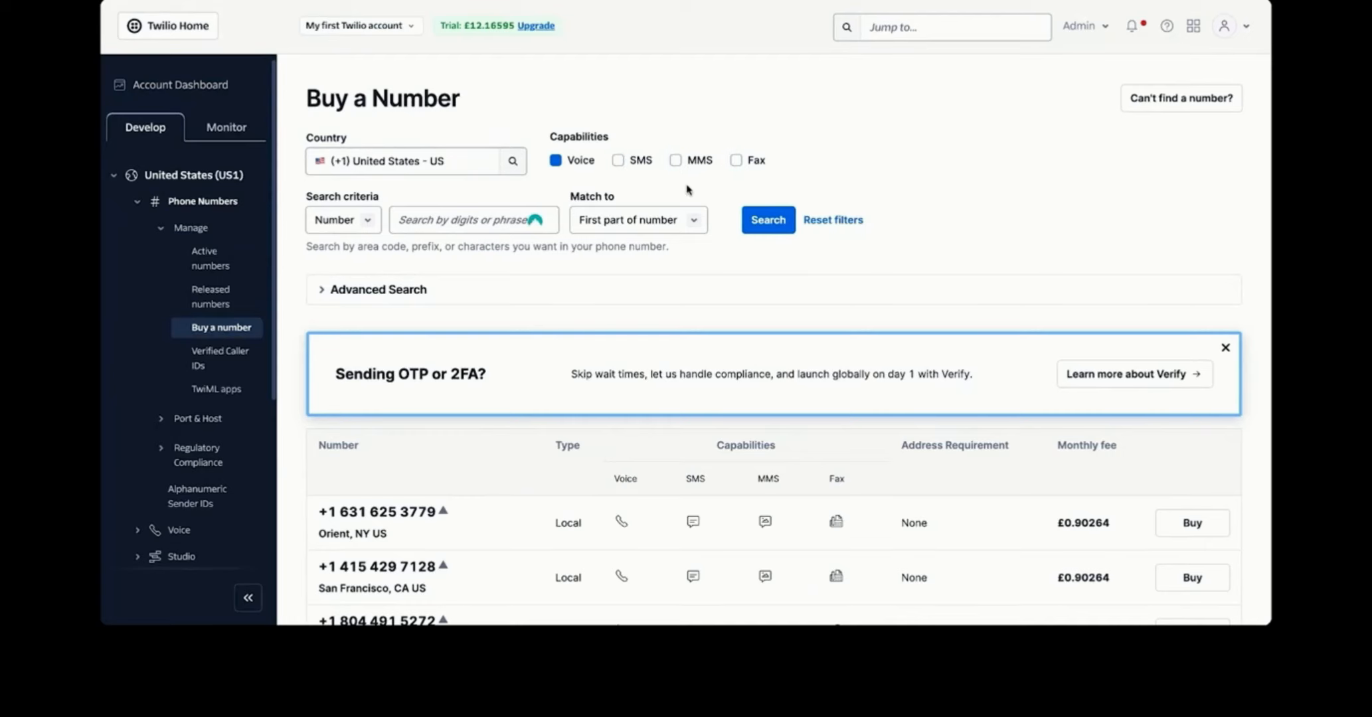
scroll(698, 194, "down", 1)
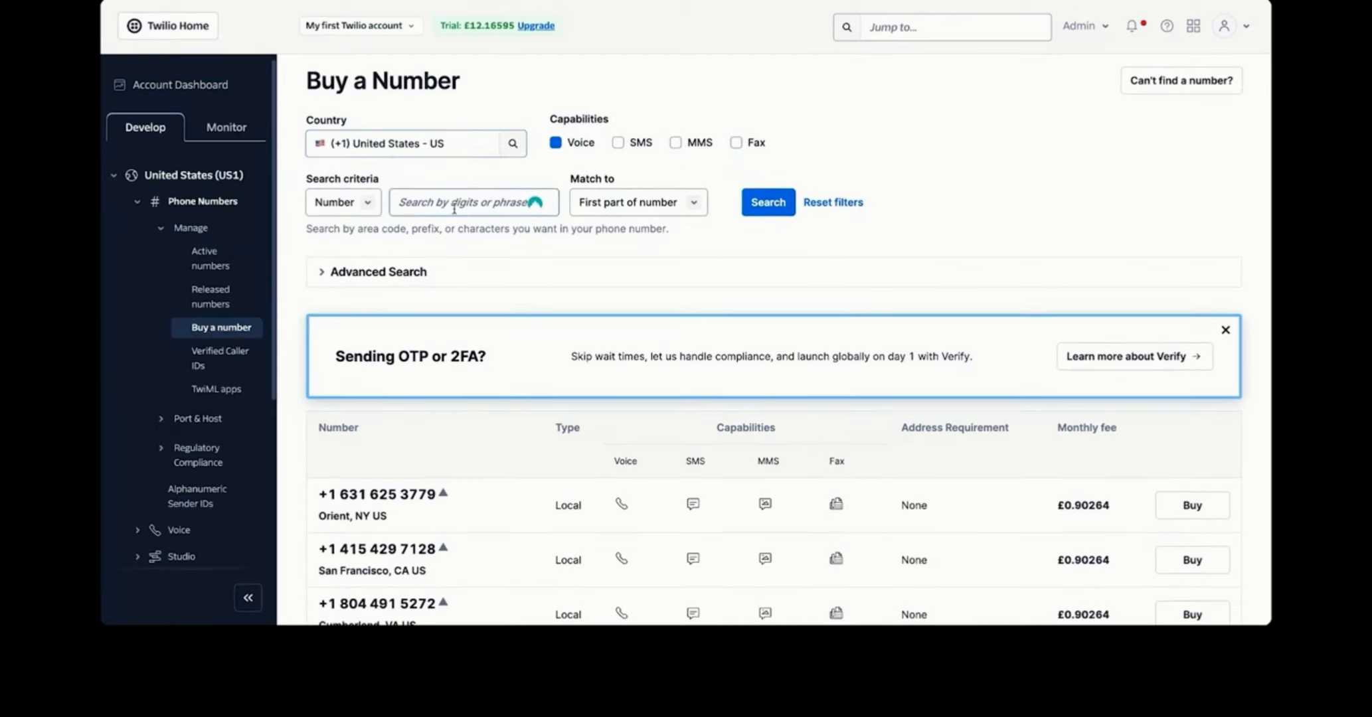
left_click(769, 202)
scroll(1156, 275, "down", 3)
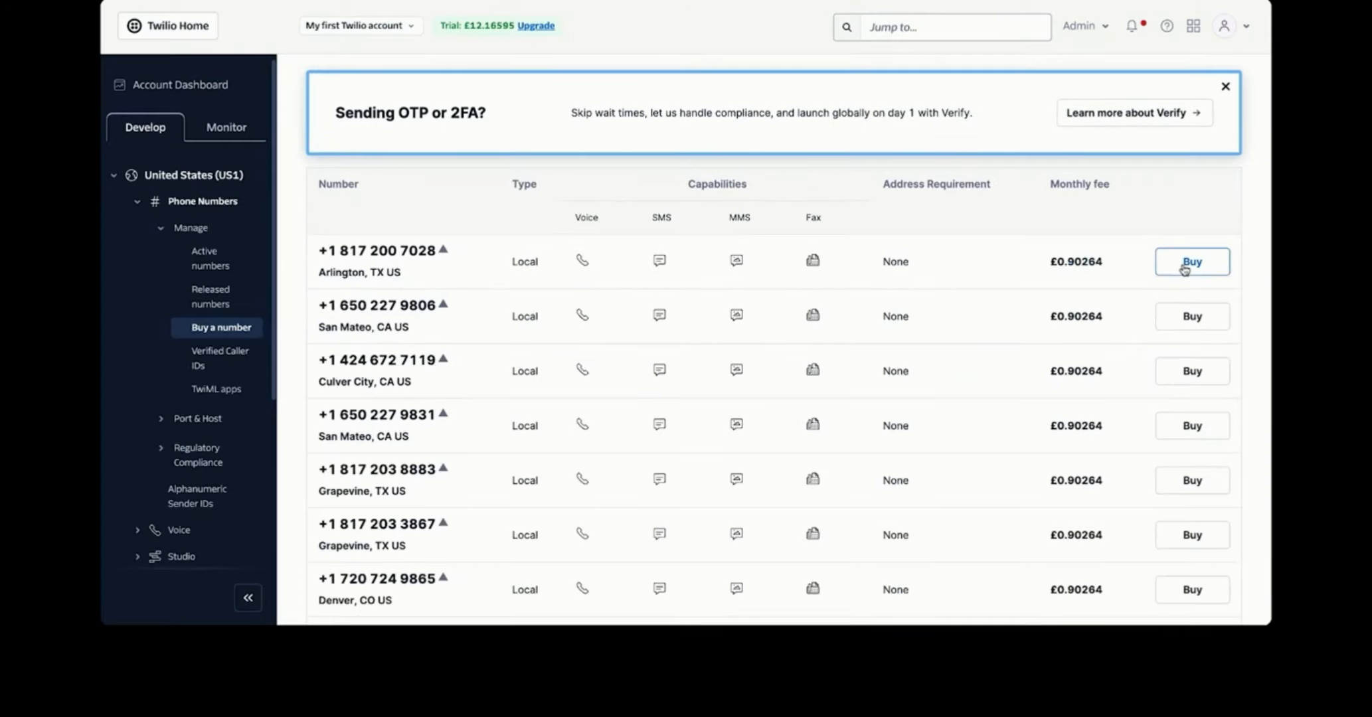
Buy the first listed local number in Arlington, TX, reviewing its monthly fee and agreeing to the emergency calling terms
left_click(1188, 266)
left_click_drag(818, 119, 892, 117)
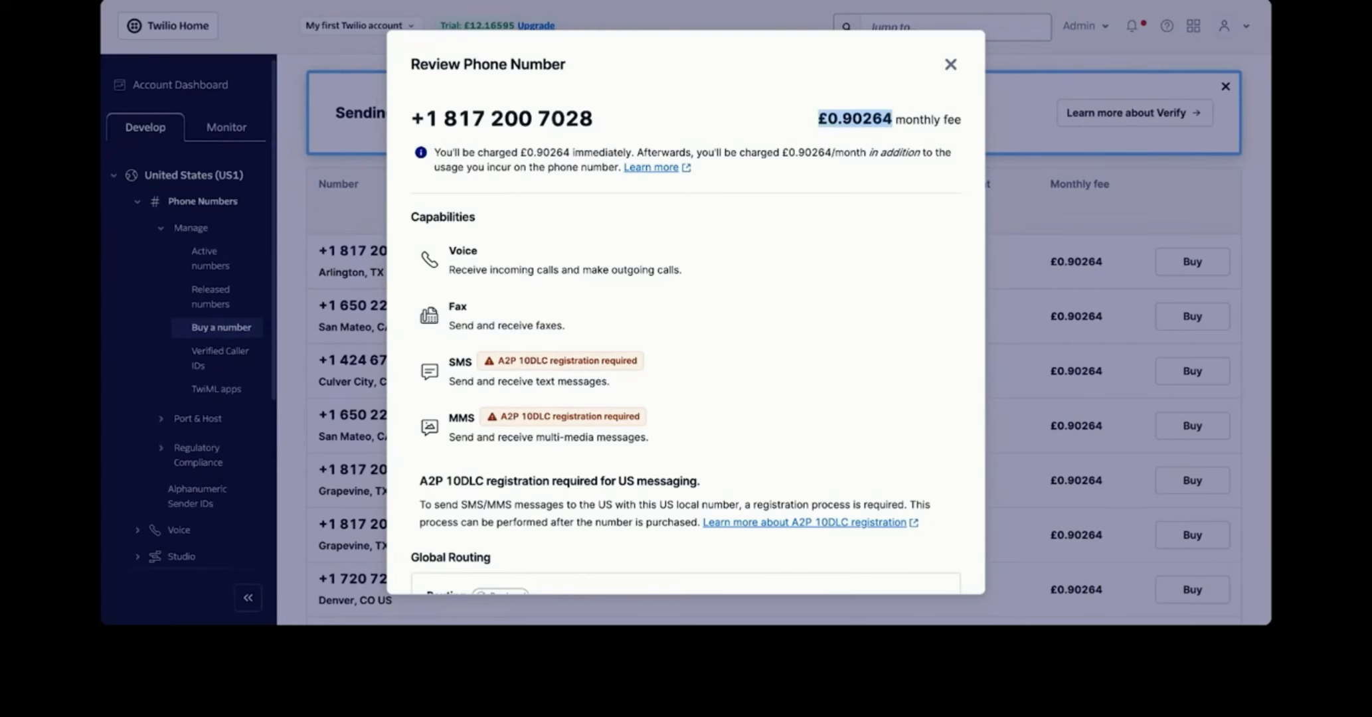
scroll(685, 332, "down", 5)
left_click(428, 479)
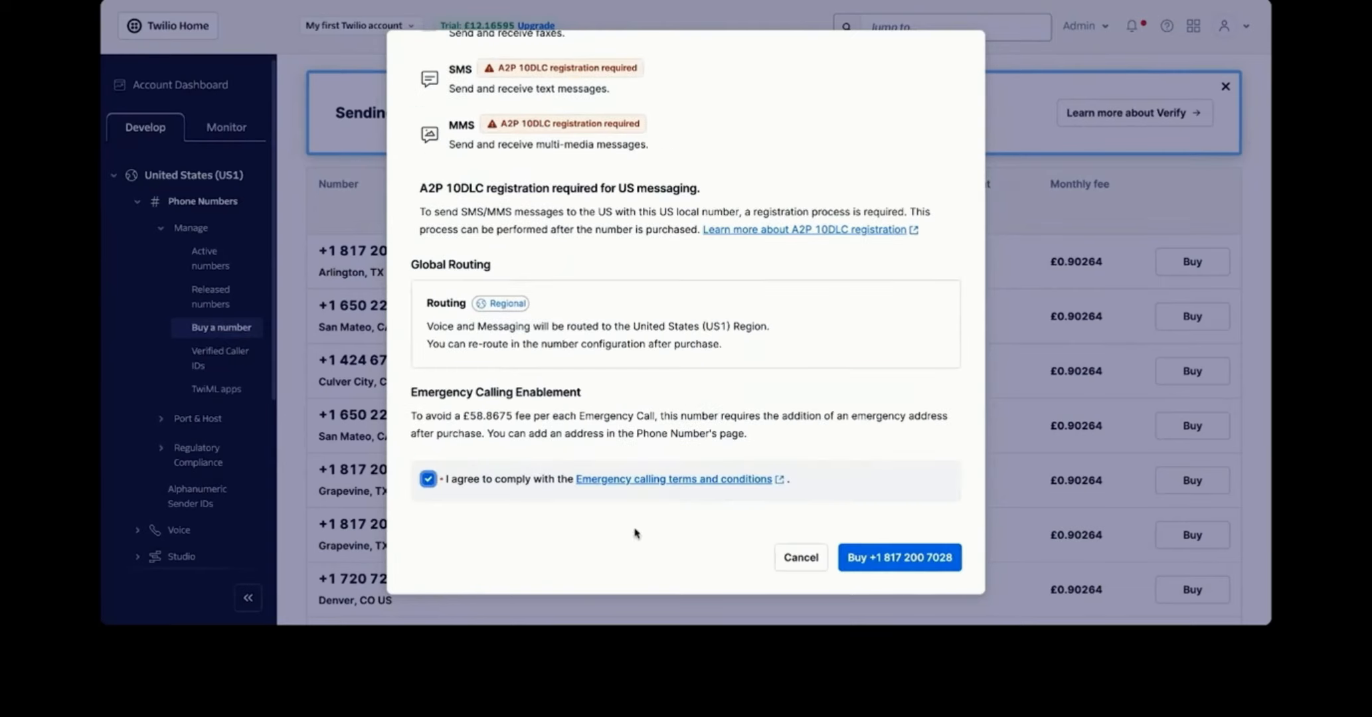
left_click(897, 556)
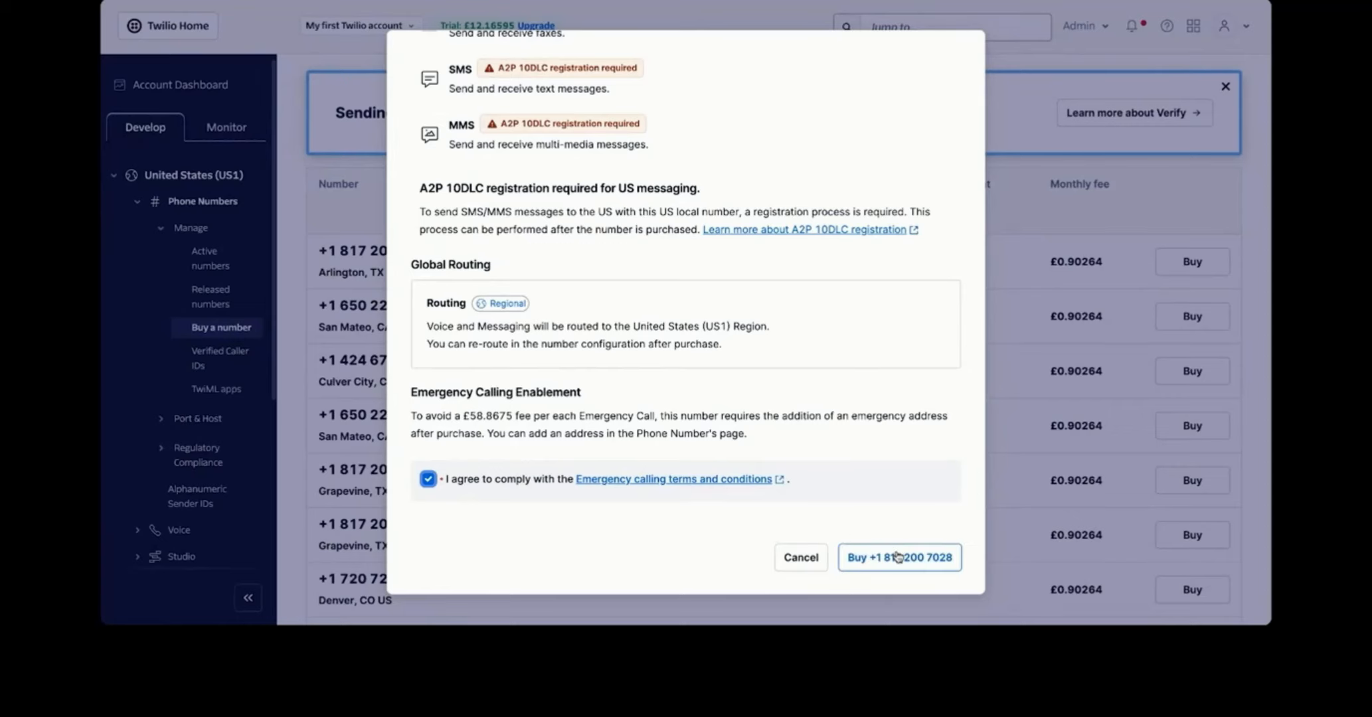
left_click(896, 556)
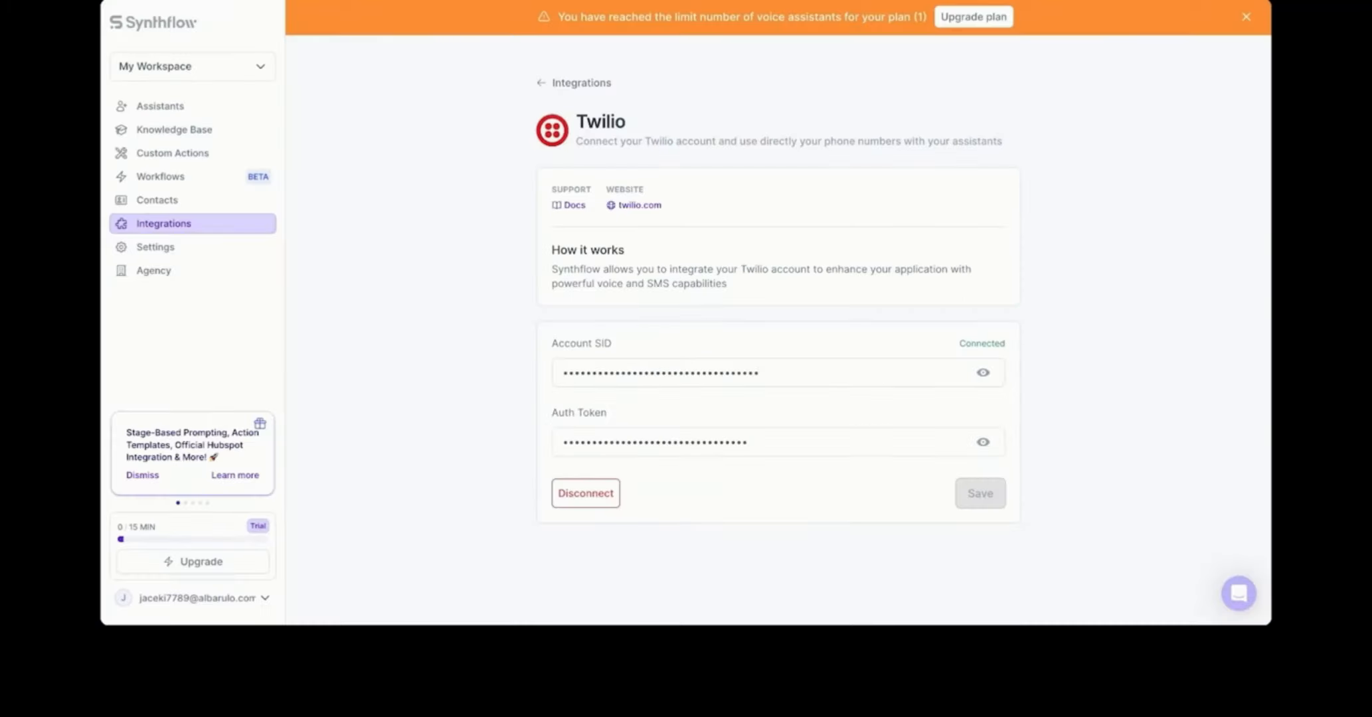
Switch back to Synthflow, open the Dental Assistant's prompt page and select the purchased Twilio number for the phone test
left_click(266, 107)
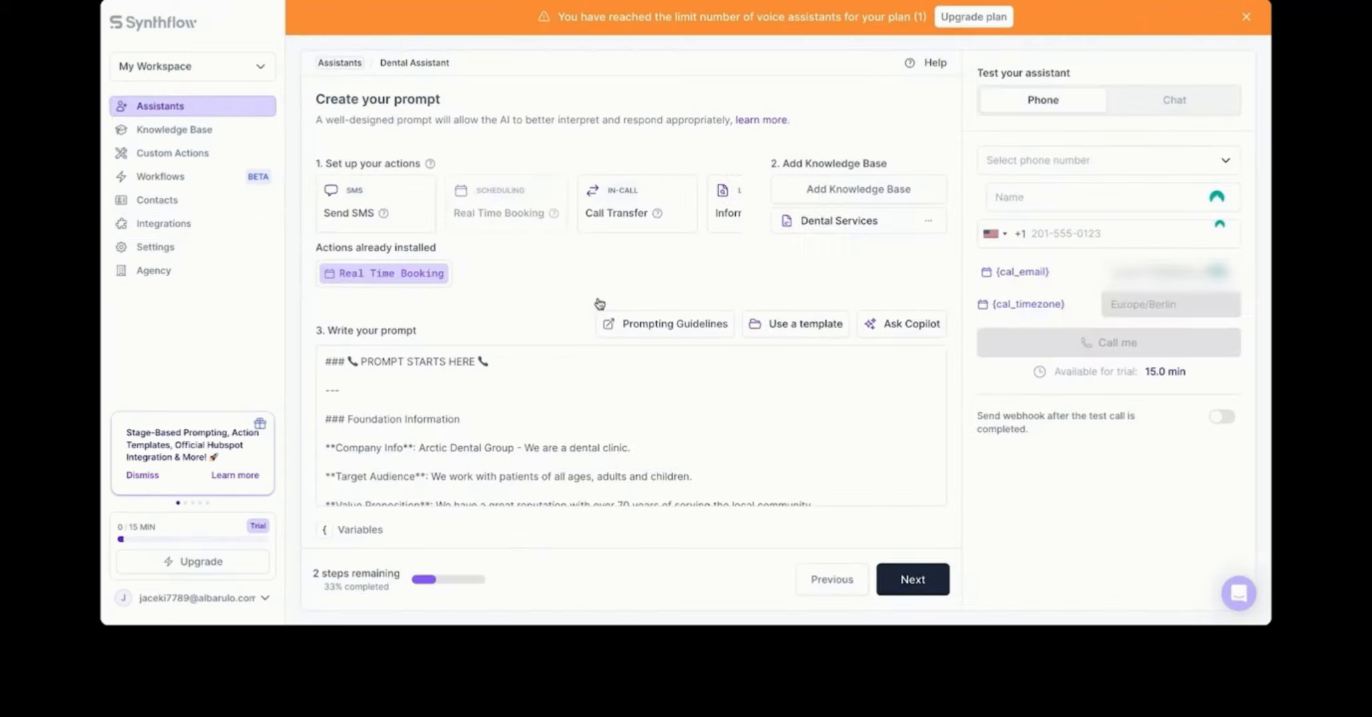
left_click(1001, 166)
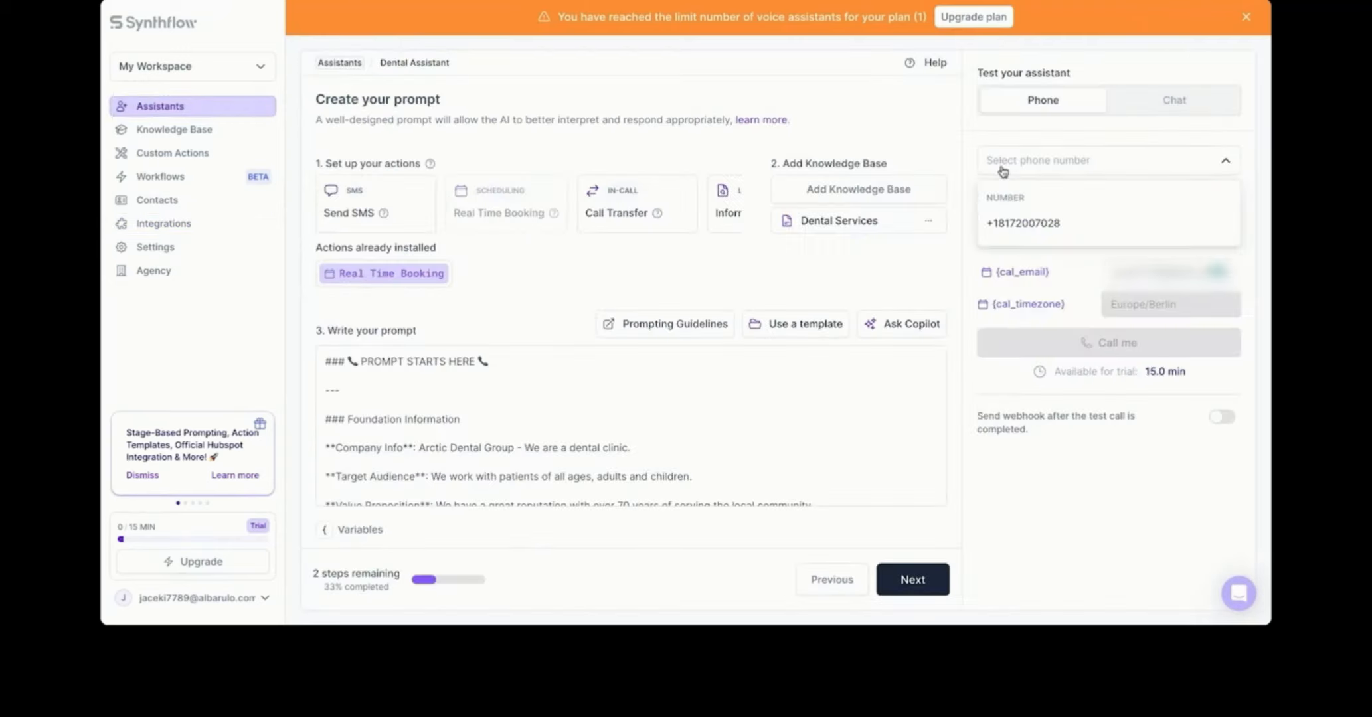
left_click(1023, 223)
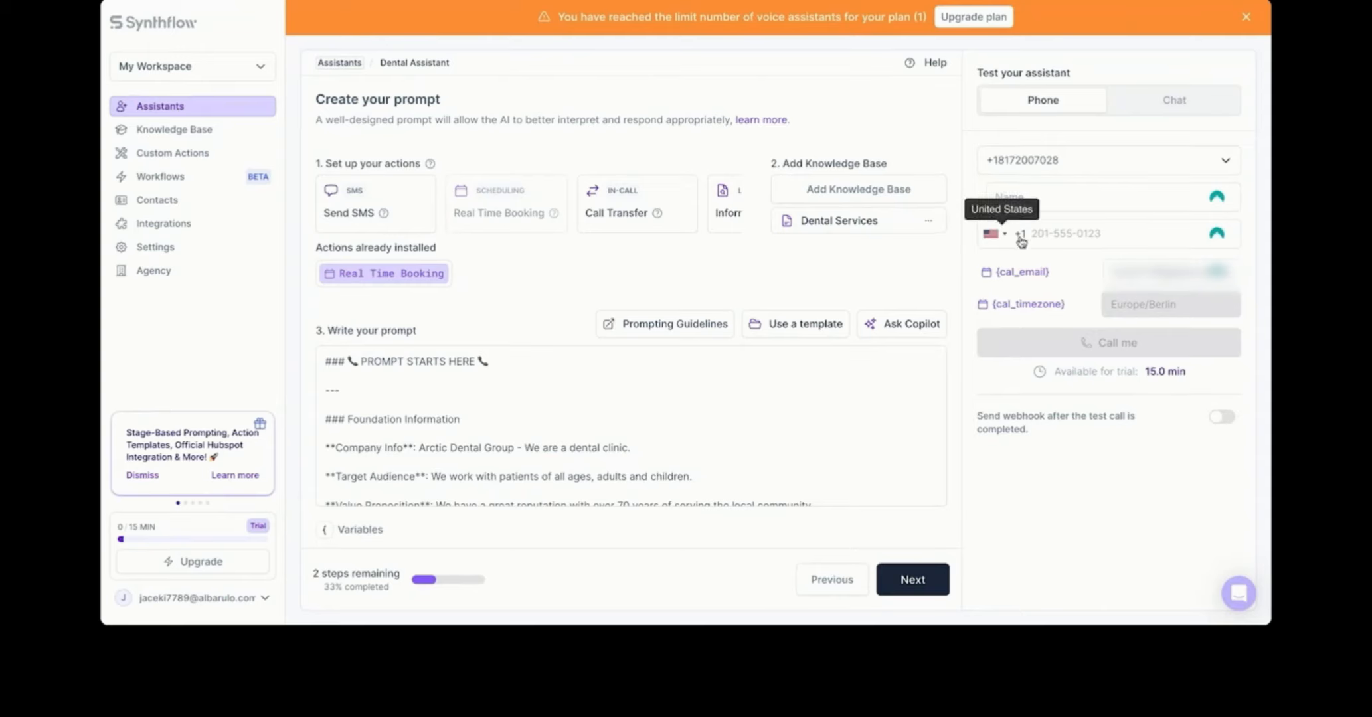
Fill in the test call recipient's name and phone number, using the United Kingdom +44 country code
left_click(1085, 200)
type("David")
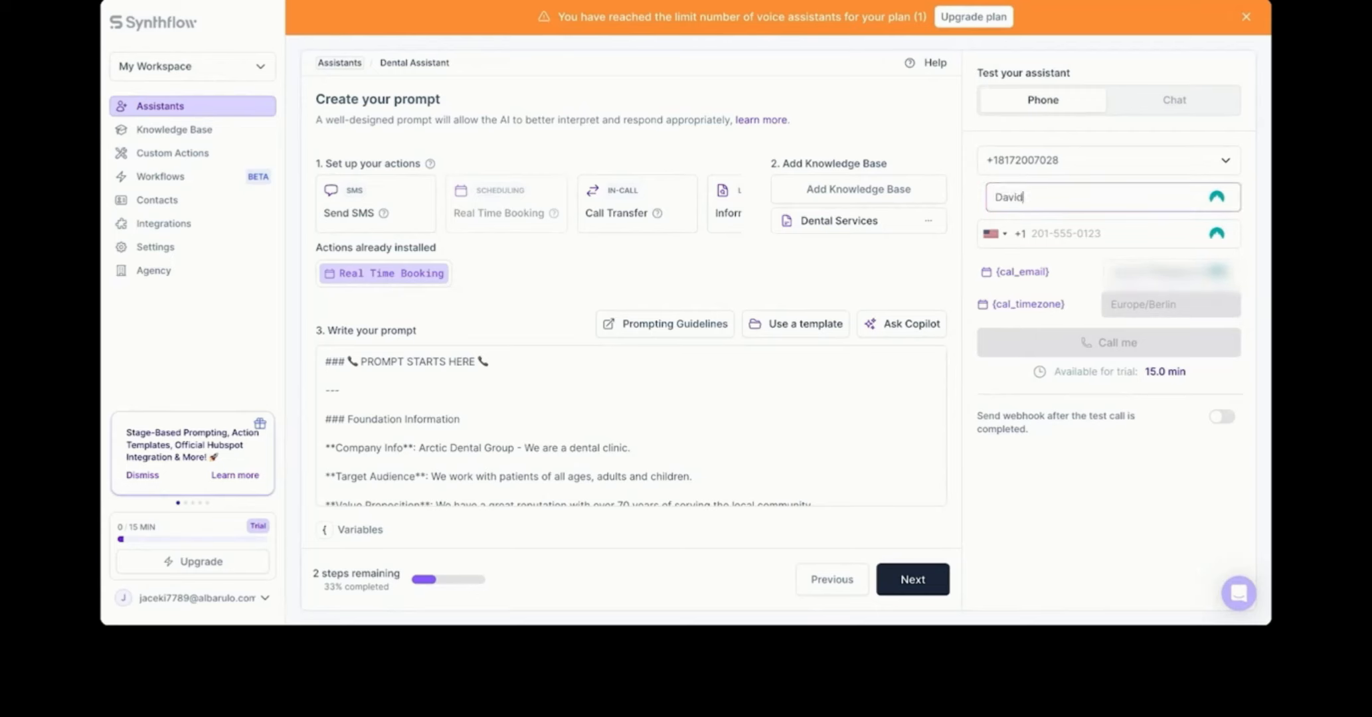
left_click(996, 233)
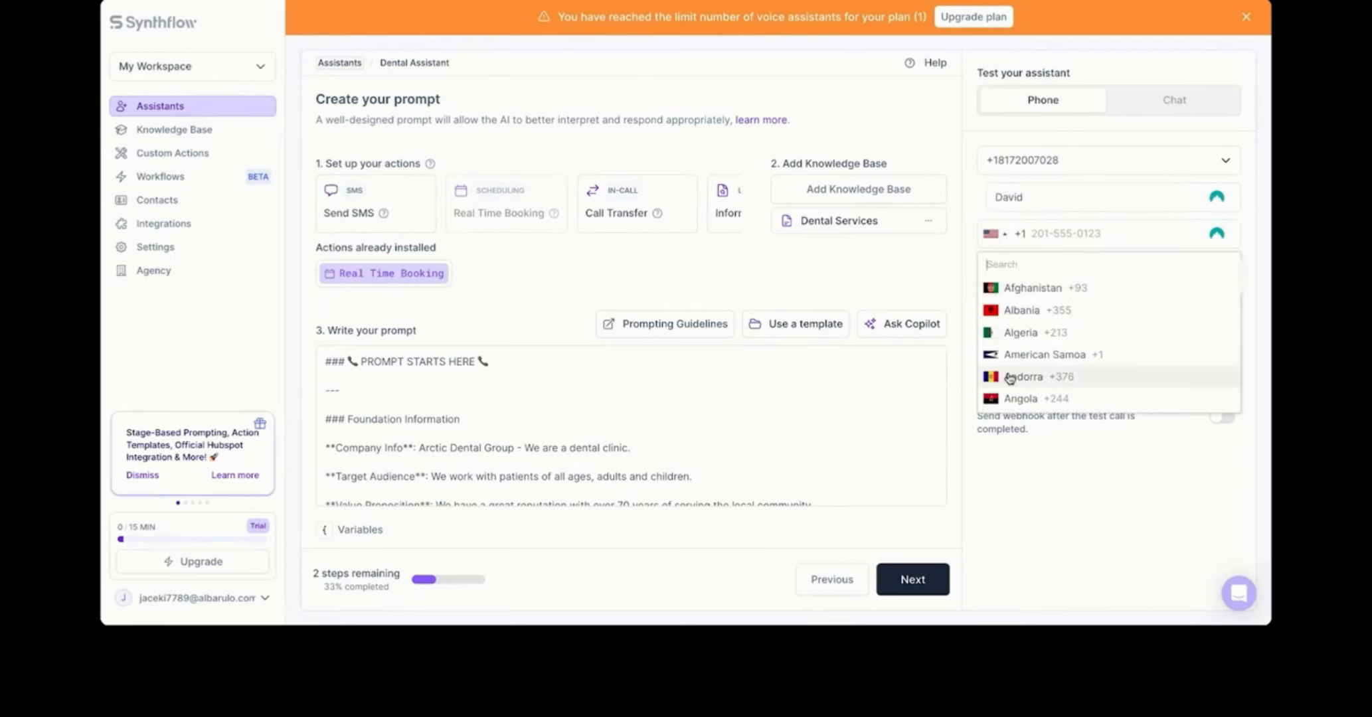
scroll(1010, 377, "down", 20)
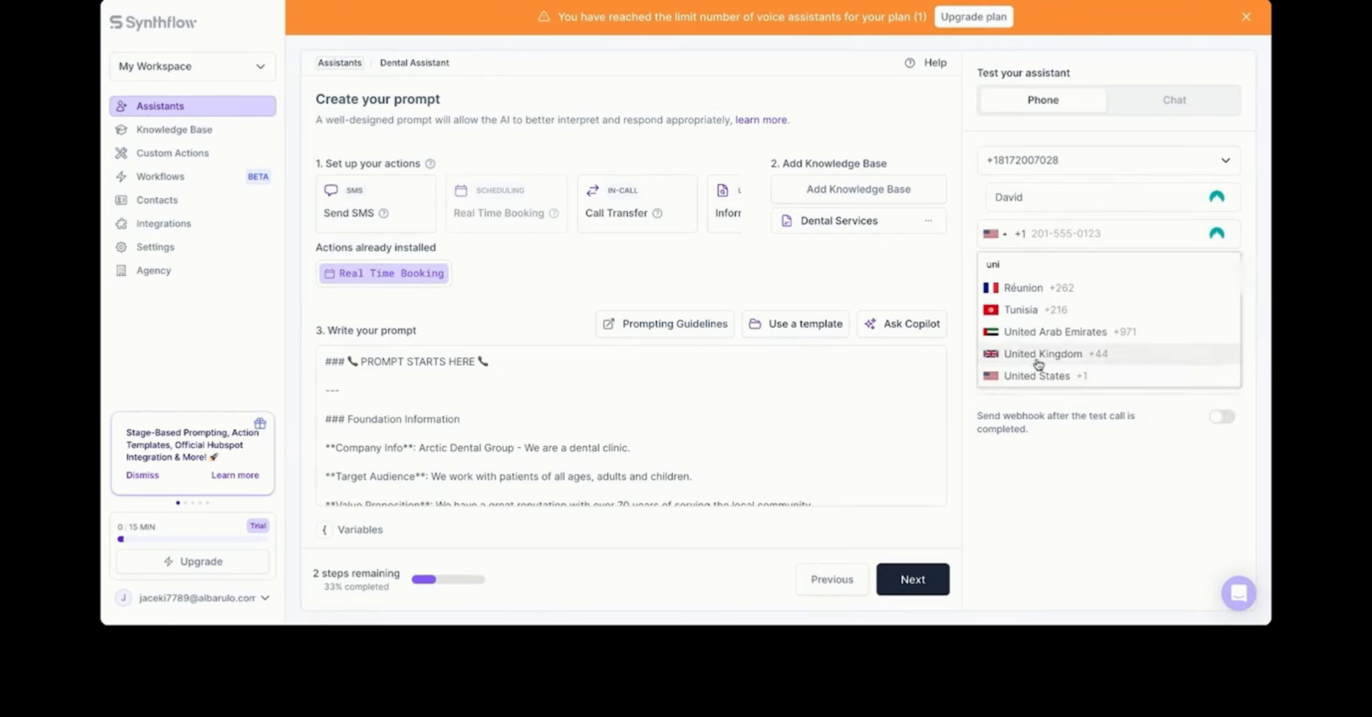
left_click(1038, 358)
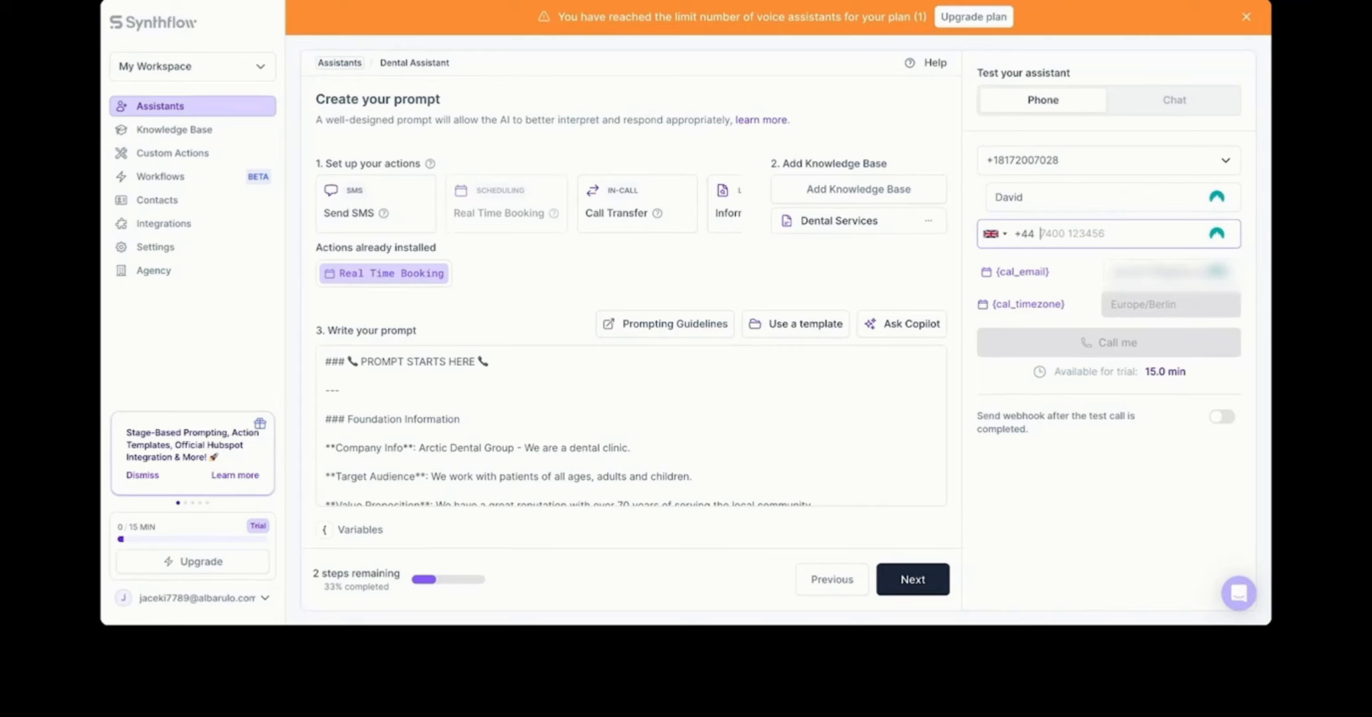
type("78")
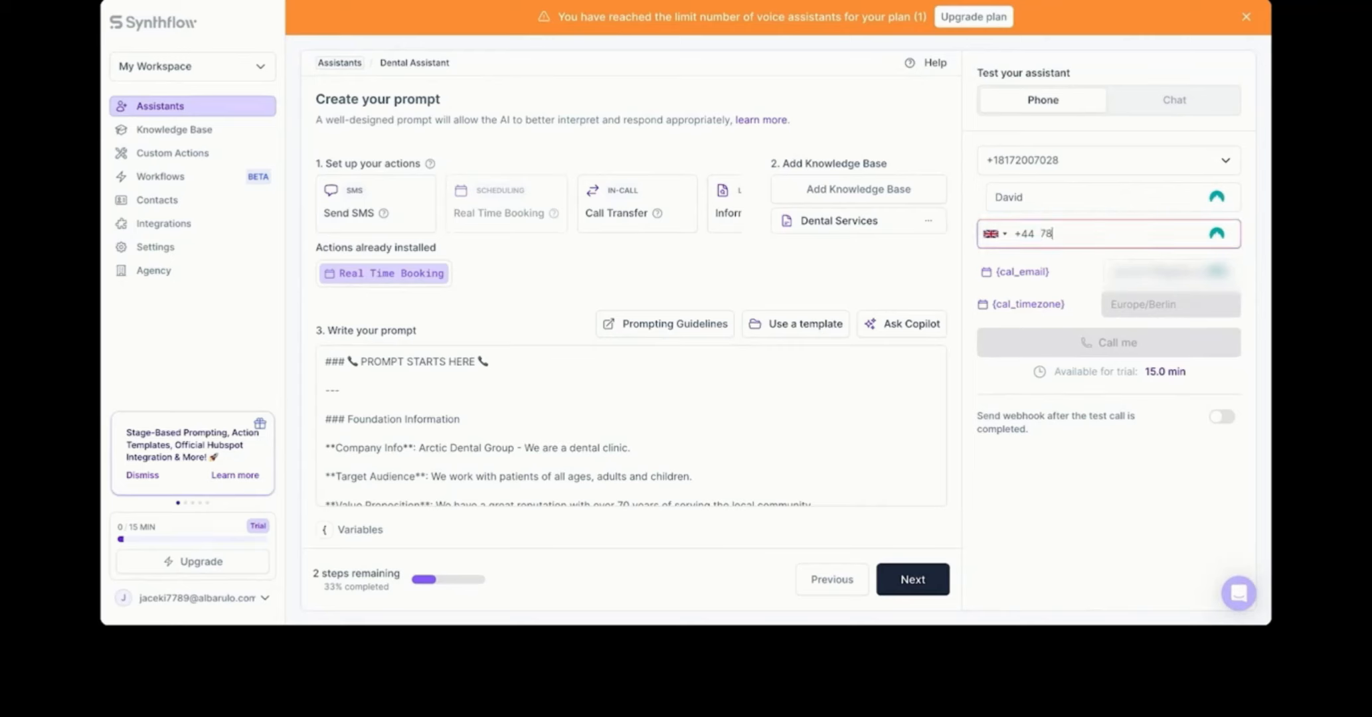